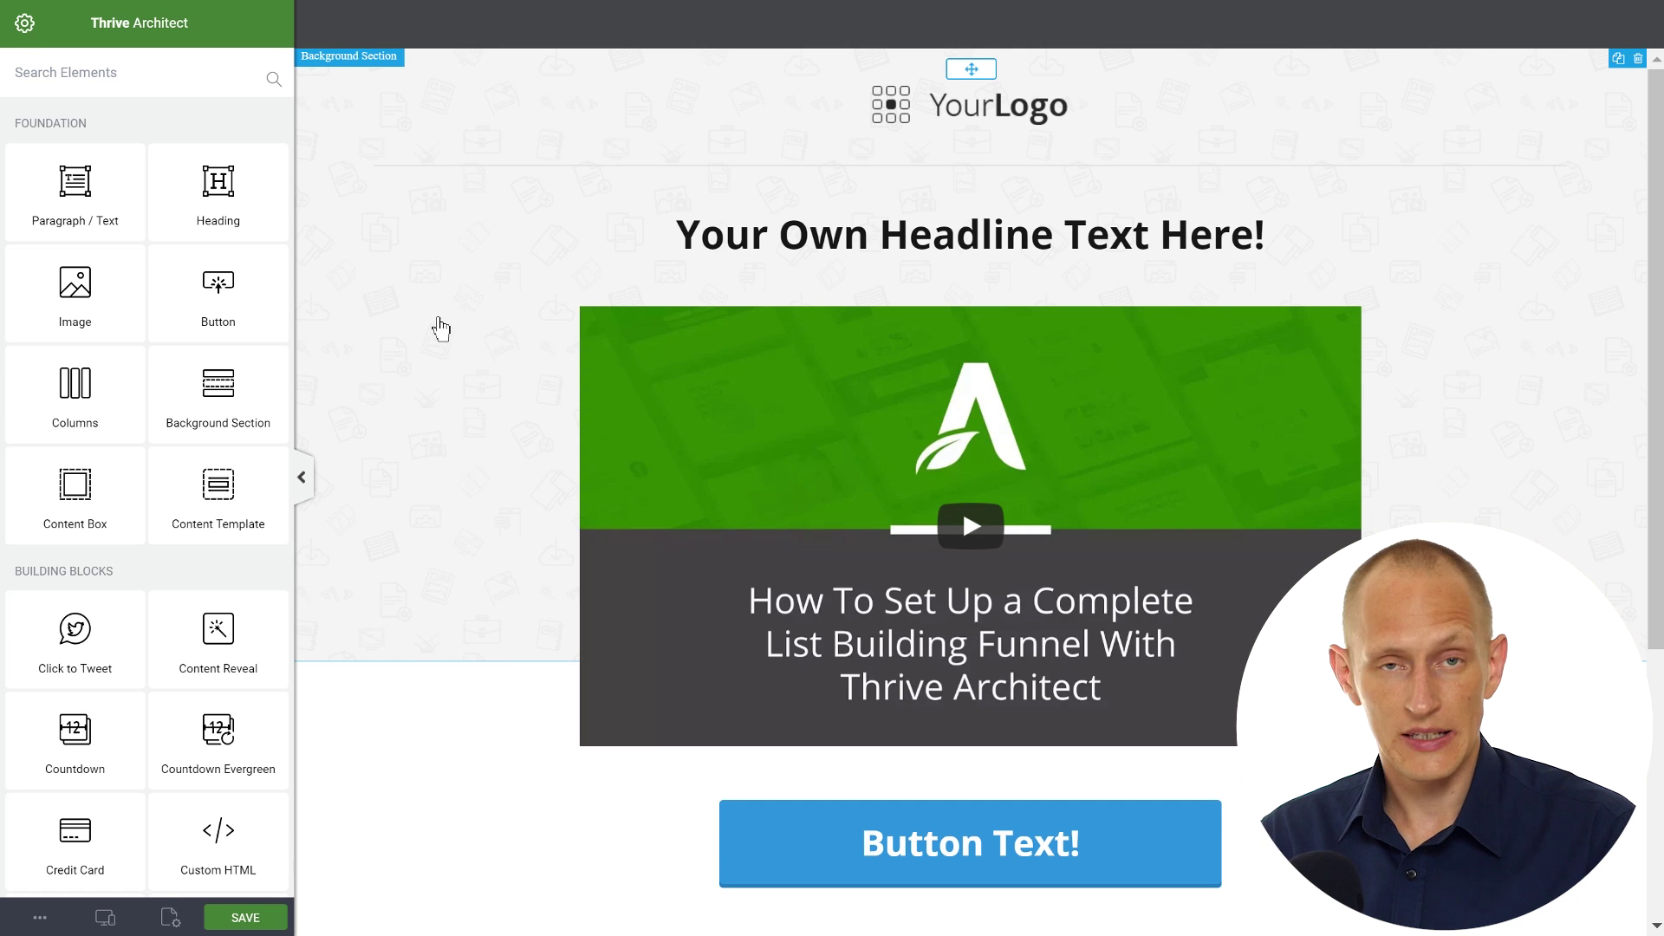
Select the hero background section and expand its Background Style settings.
{"action": "left_click", "coordinate": [441, 327]}
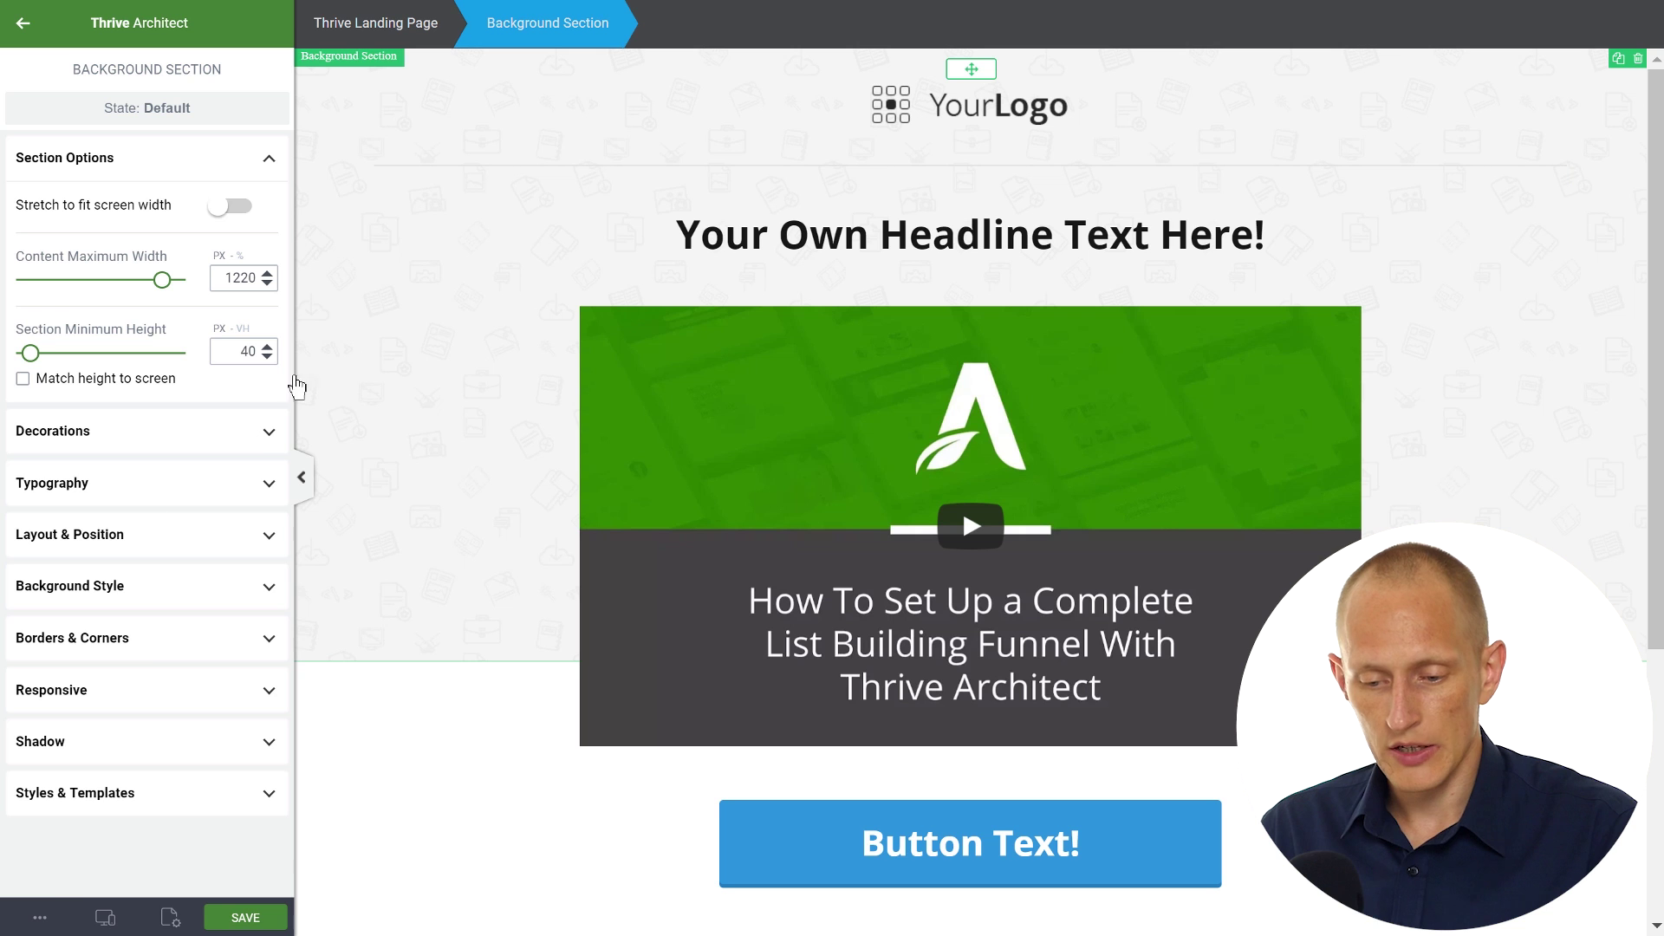
{"action": "left_click", "coordinate": [103, 595]}
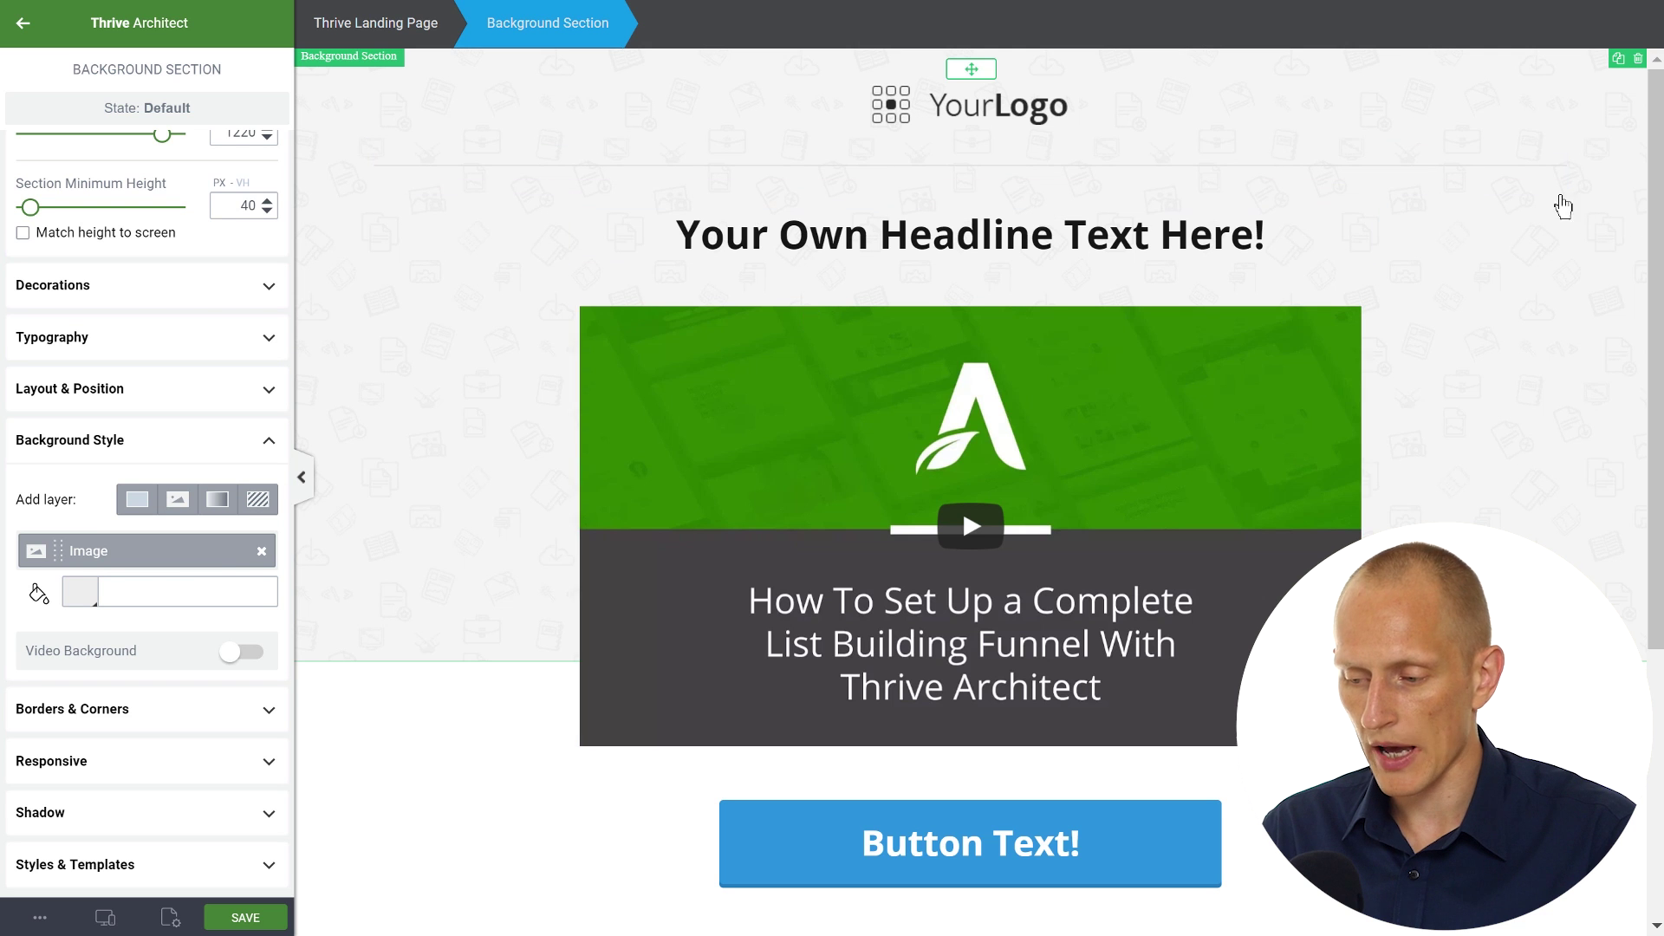
Replace the hero's image layer with a gradient layer and try Radial orientation.
{"action": "left_click", "coordinate": [262, 552]}
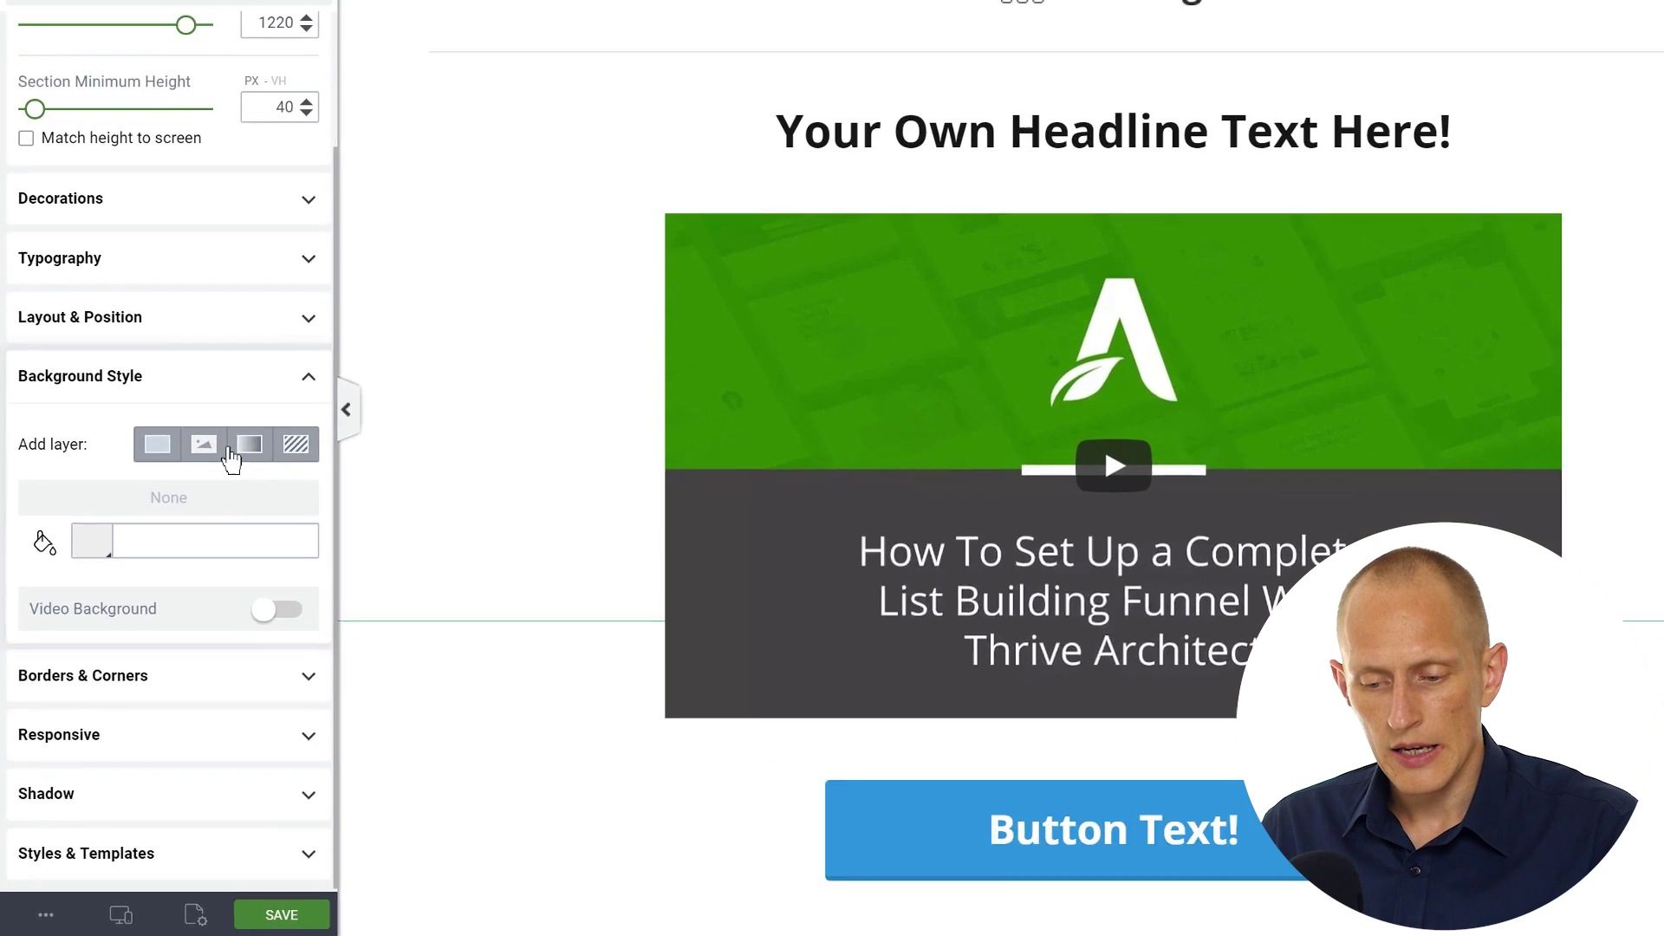
{"action": "left_click", "coordinate": [233, 448]}
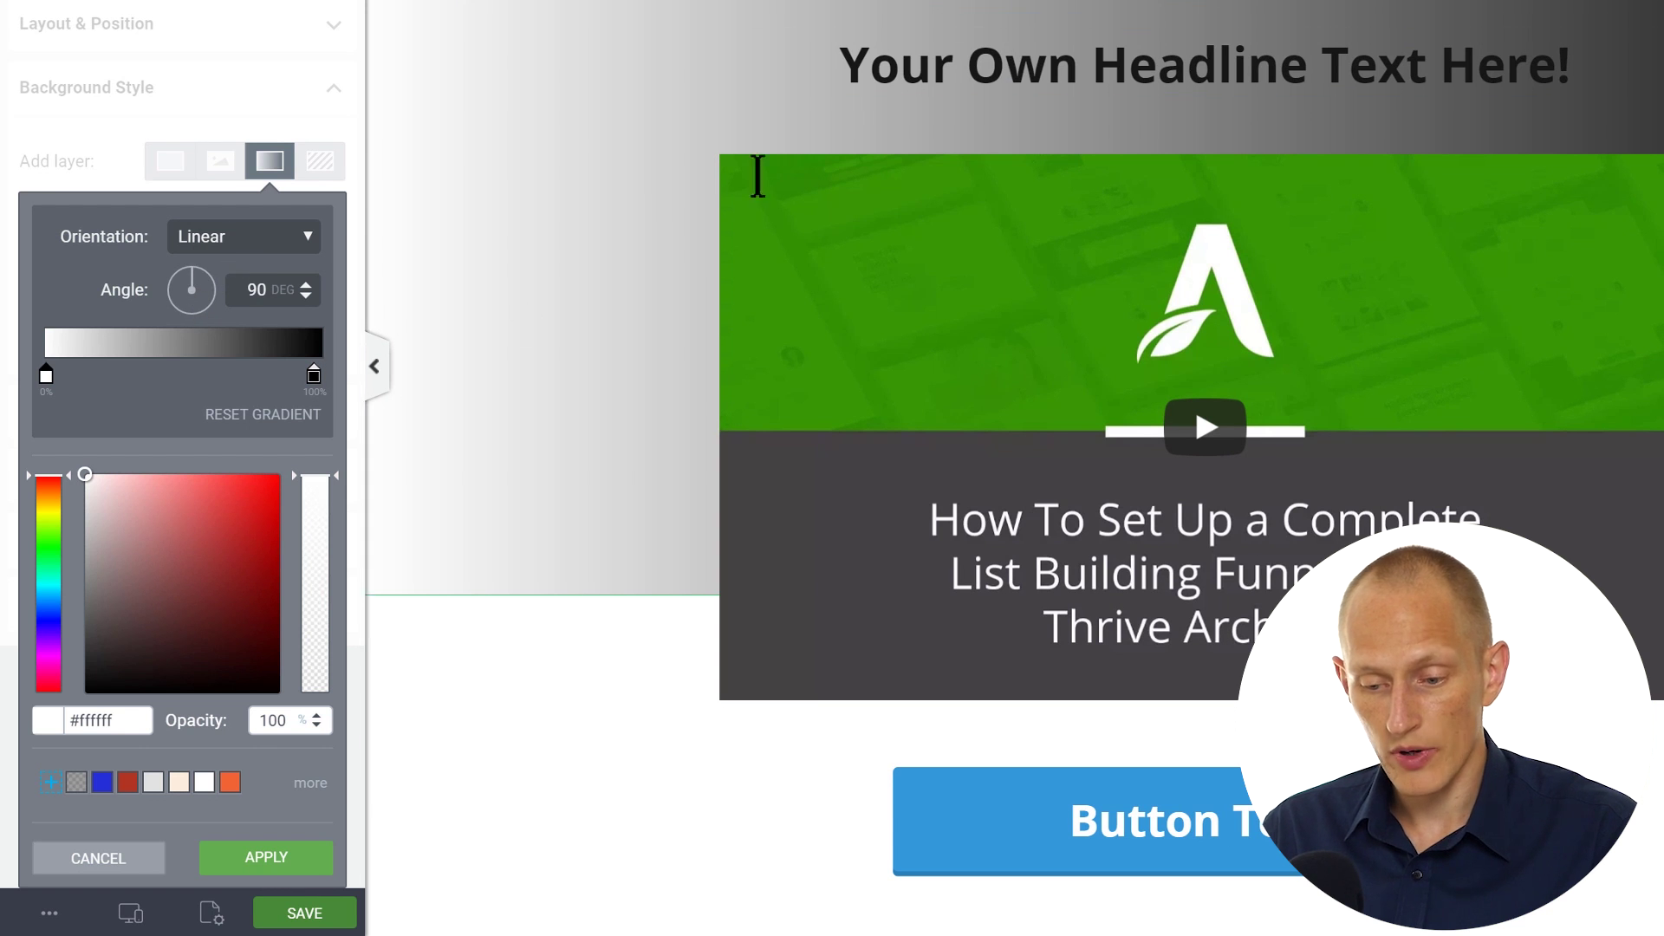
{"action": "left_click", "coordinate": [249, 238]}
{"action": "left_click", "coordinate": [201, 324]}
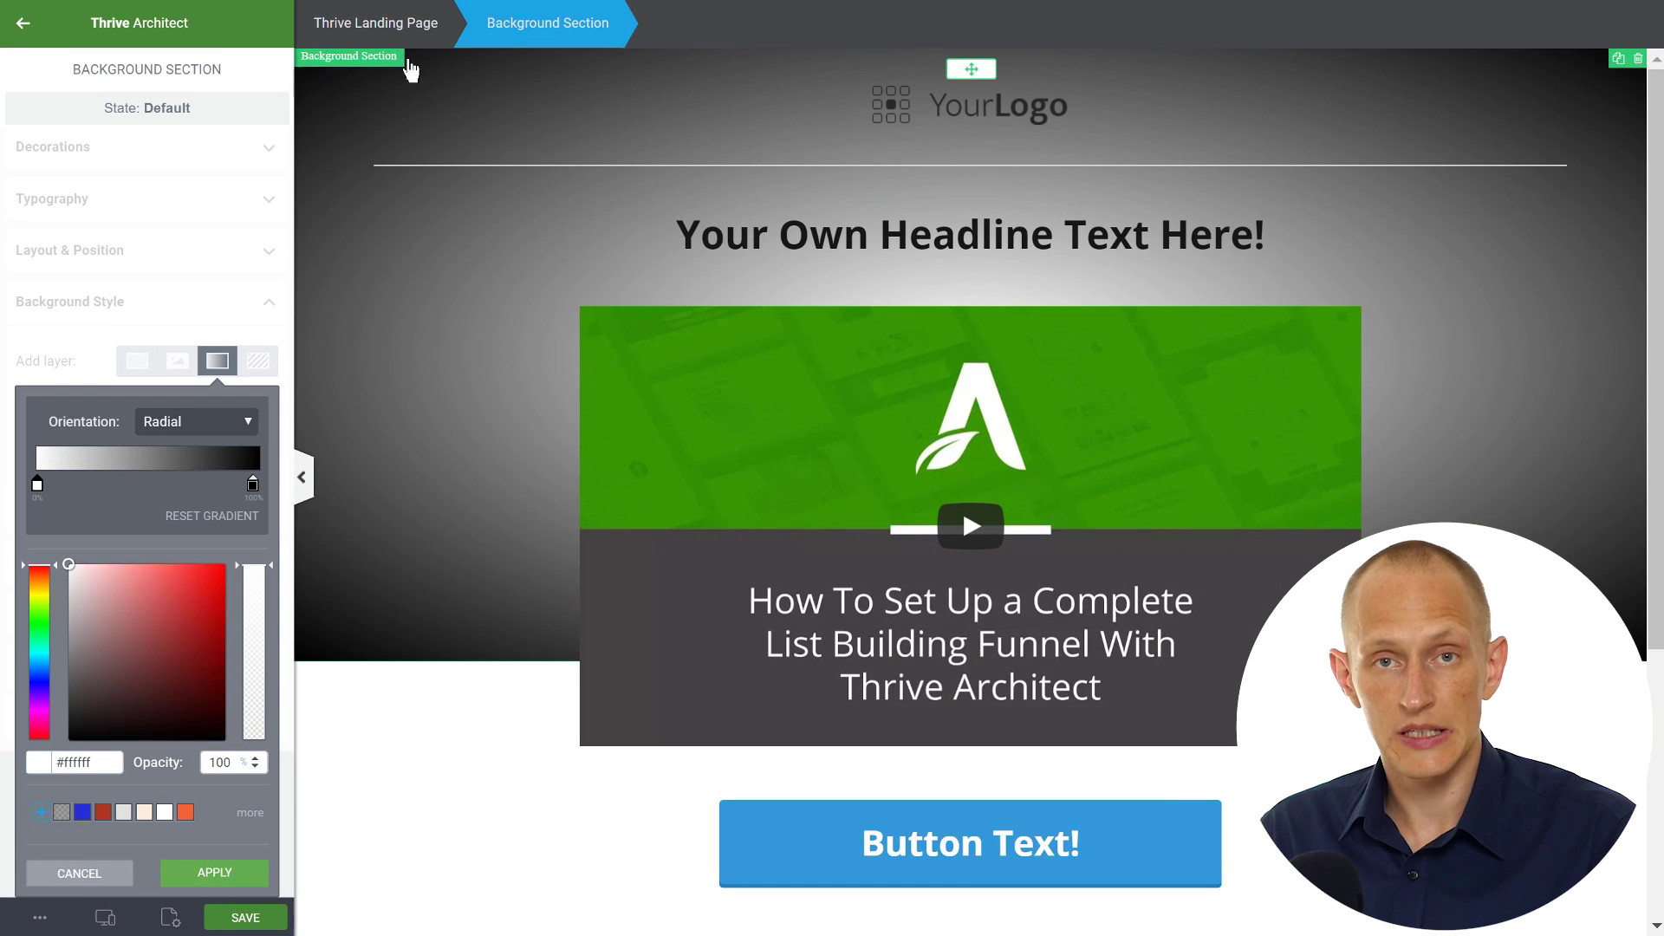
Switch the gradient back to Linear and set its angle to 0 degrees.
{"action": "left_click", "coordinate": [195, 426]}
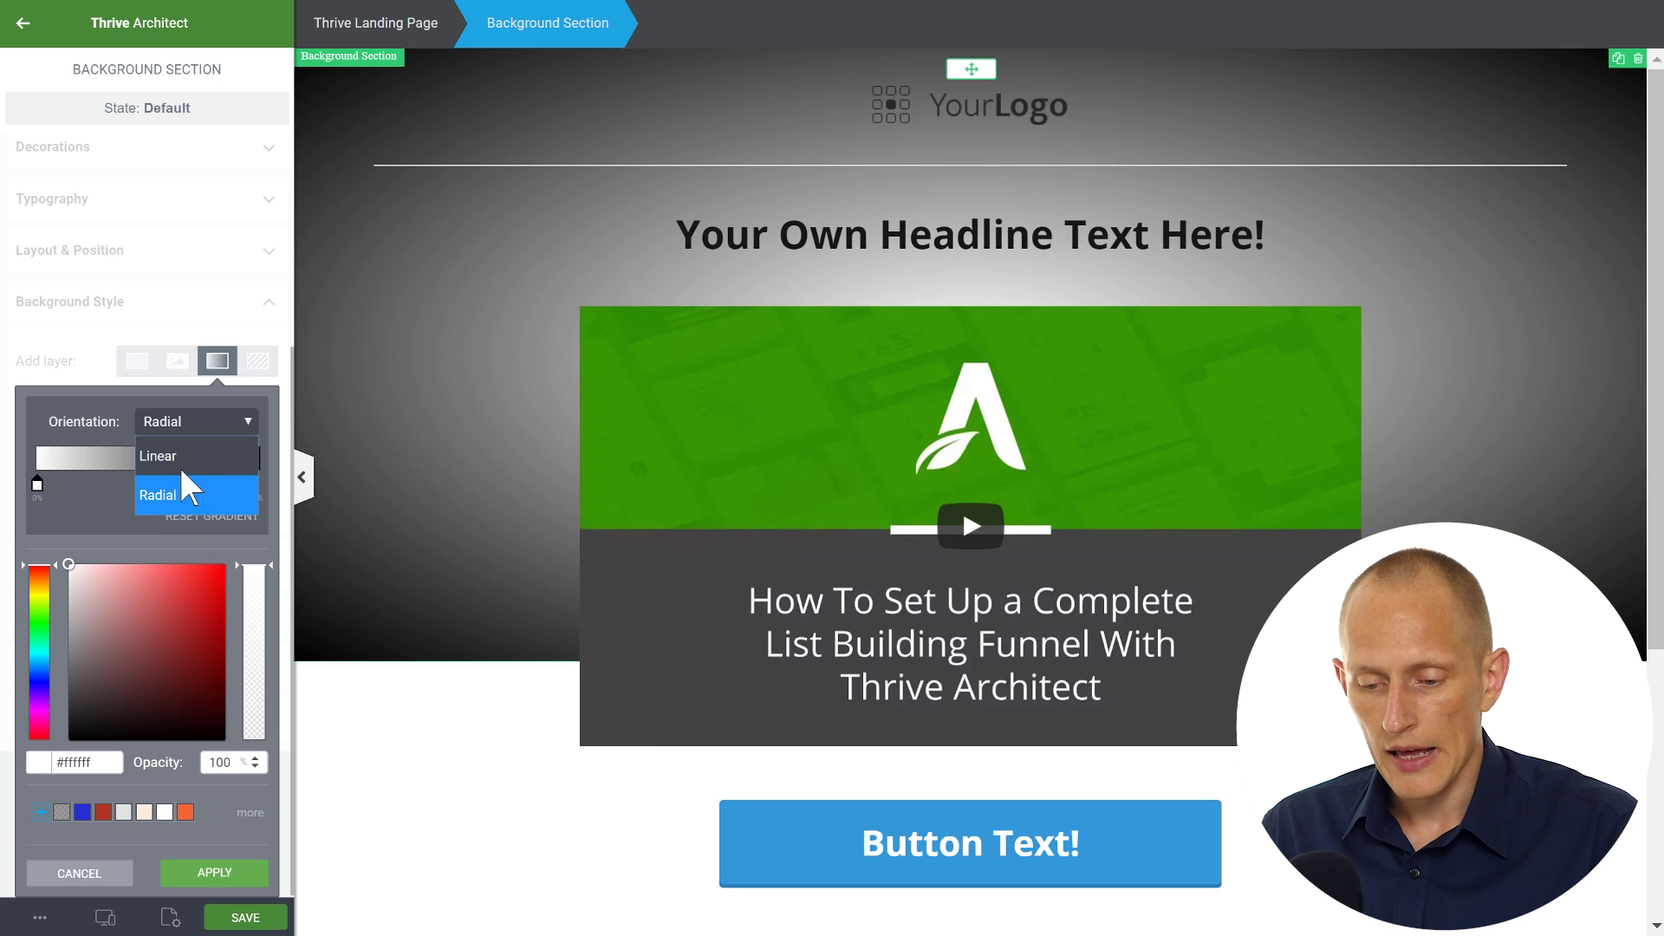
{"action": "left_click", "coordinate": [183, 456]}
{"action": "left_click_drag", "start_coordinate": [154, 468], "coordinate": [168, 468]}
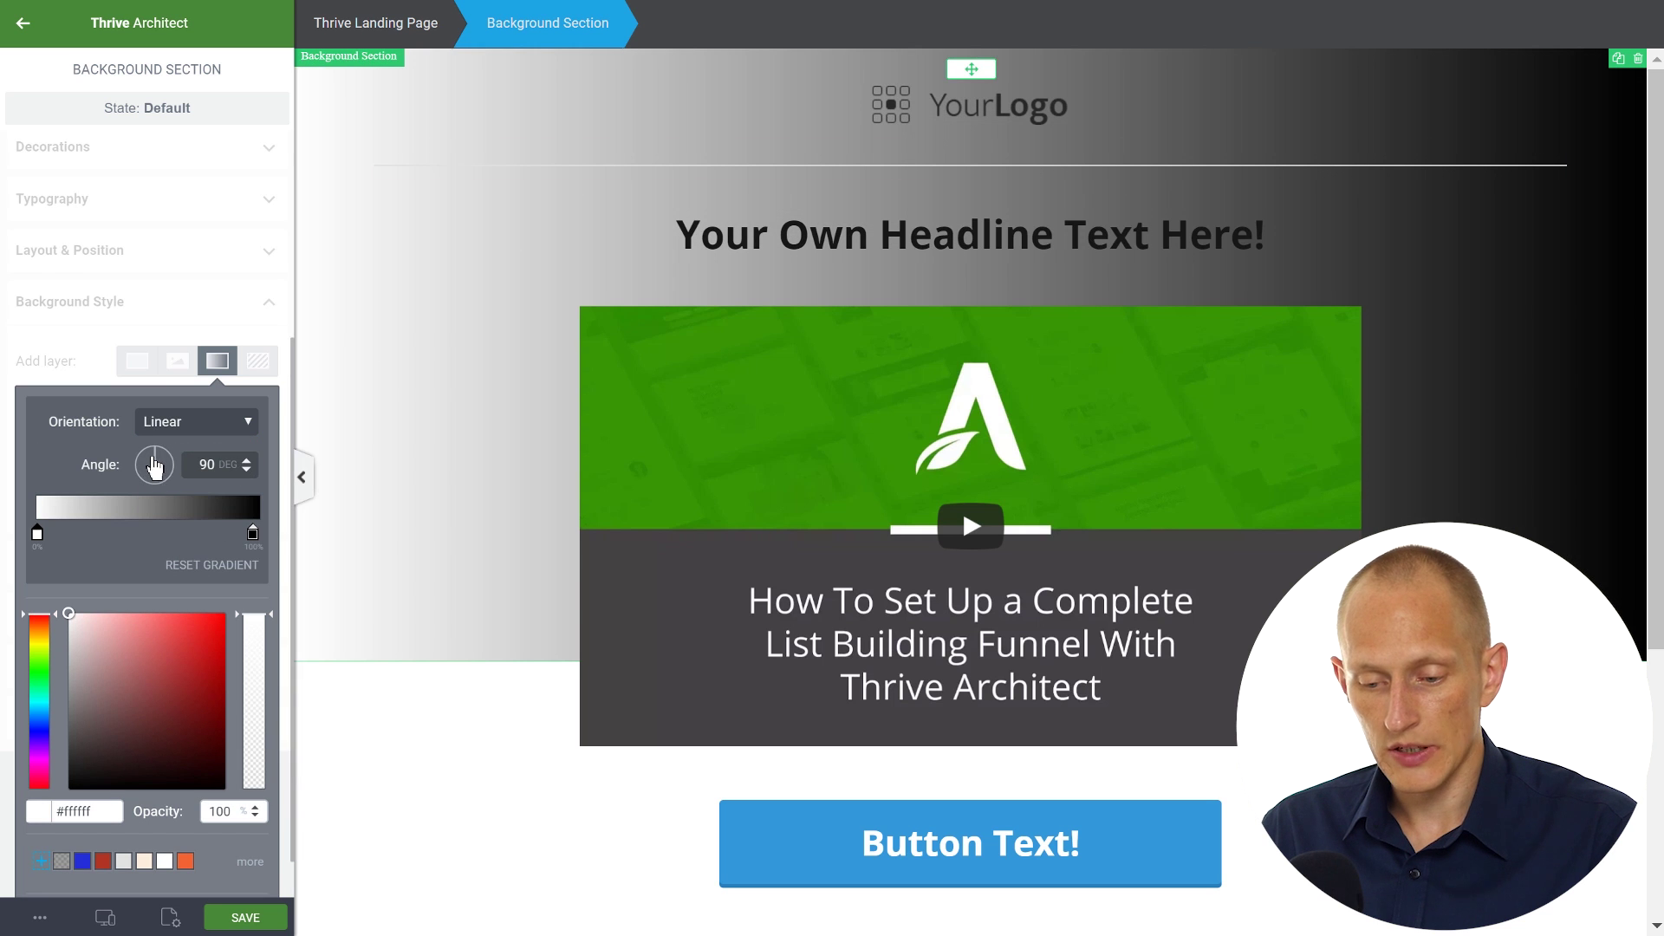
{"action": "mouse_move", "coordinate": [238, 289]}
{"action": "left_mouse_down"}
{"action": "mouse_move", "coordinate": [223, 308]}
{"action": "mouse_move", "coordinate": [195, 289]}
{"action": "mouse_move", "coordinate": [224, 305]}
{"action": "mouse_move", "coordinate": [214, 268]}
{"action": "mouse_move", "coordinate": [236, 299]}
{"action": "left_mouse_up"}
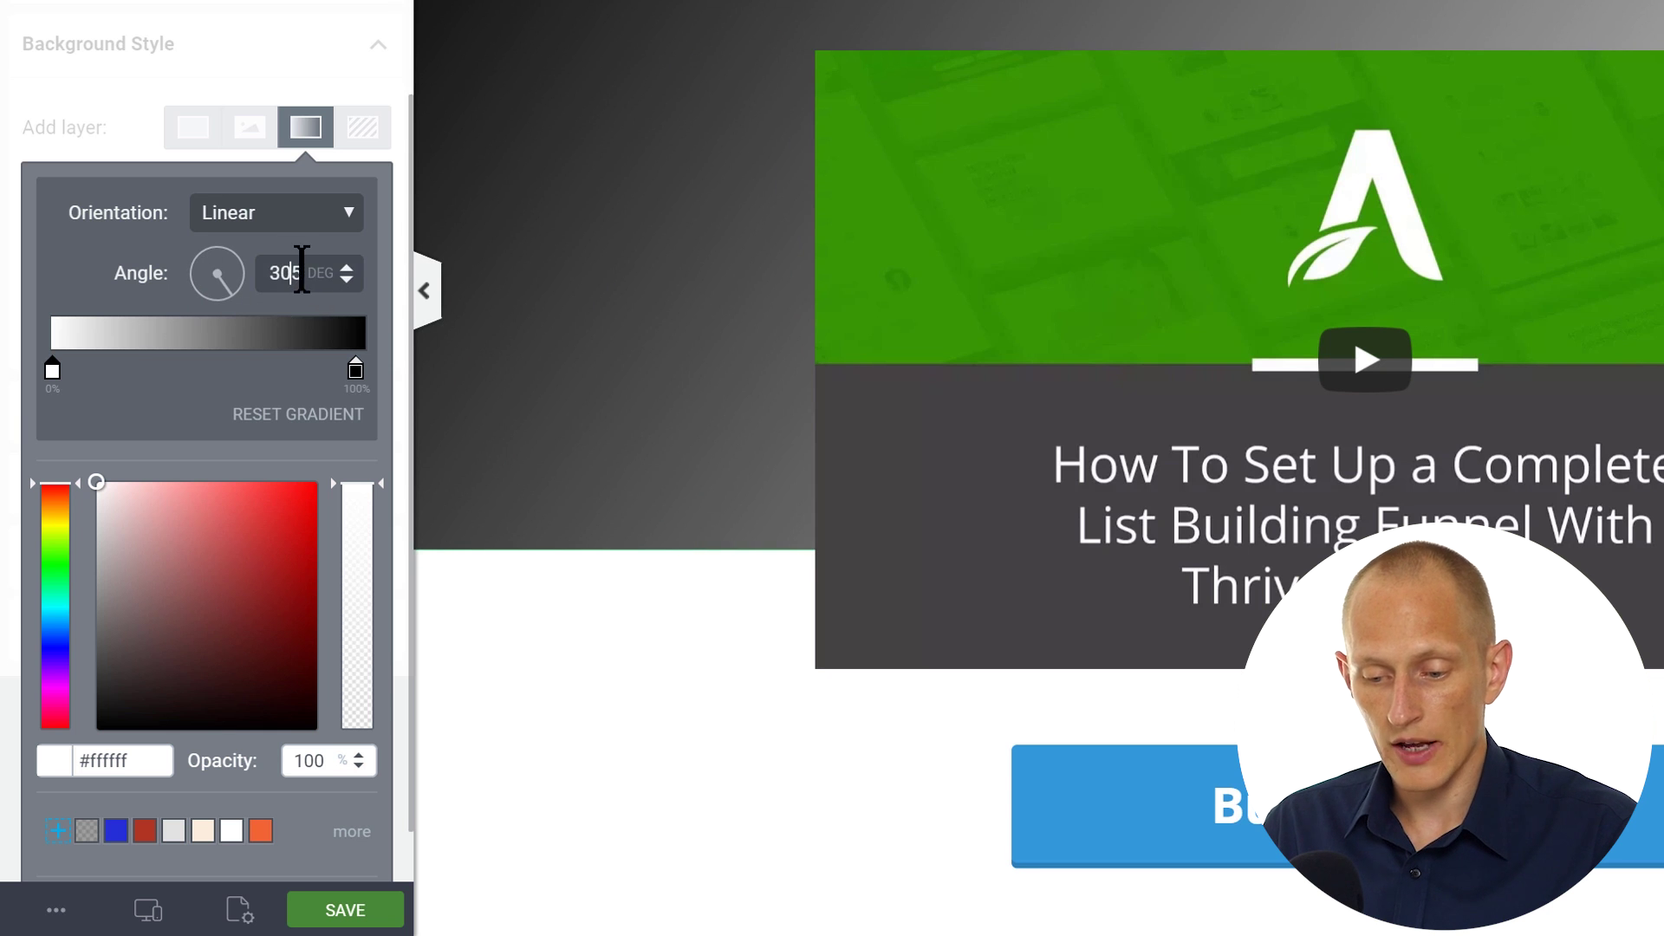
{"action": "double_click", "coordinate": [283, 272]}
{"action": "type", "text": "0"}
{"action": "key", "text": "Tab"}
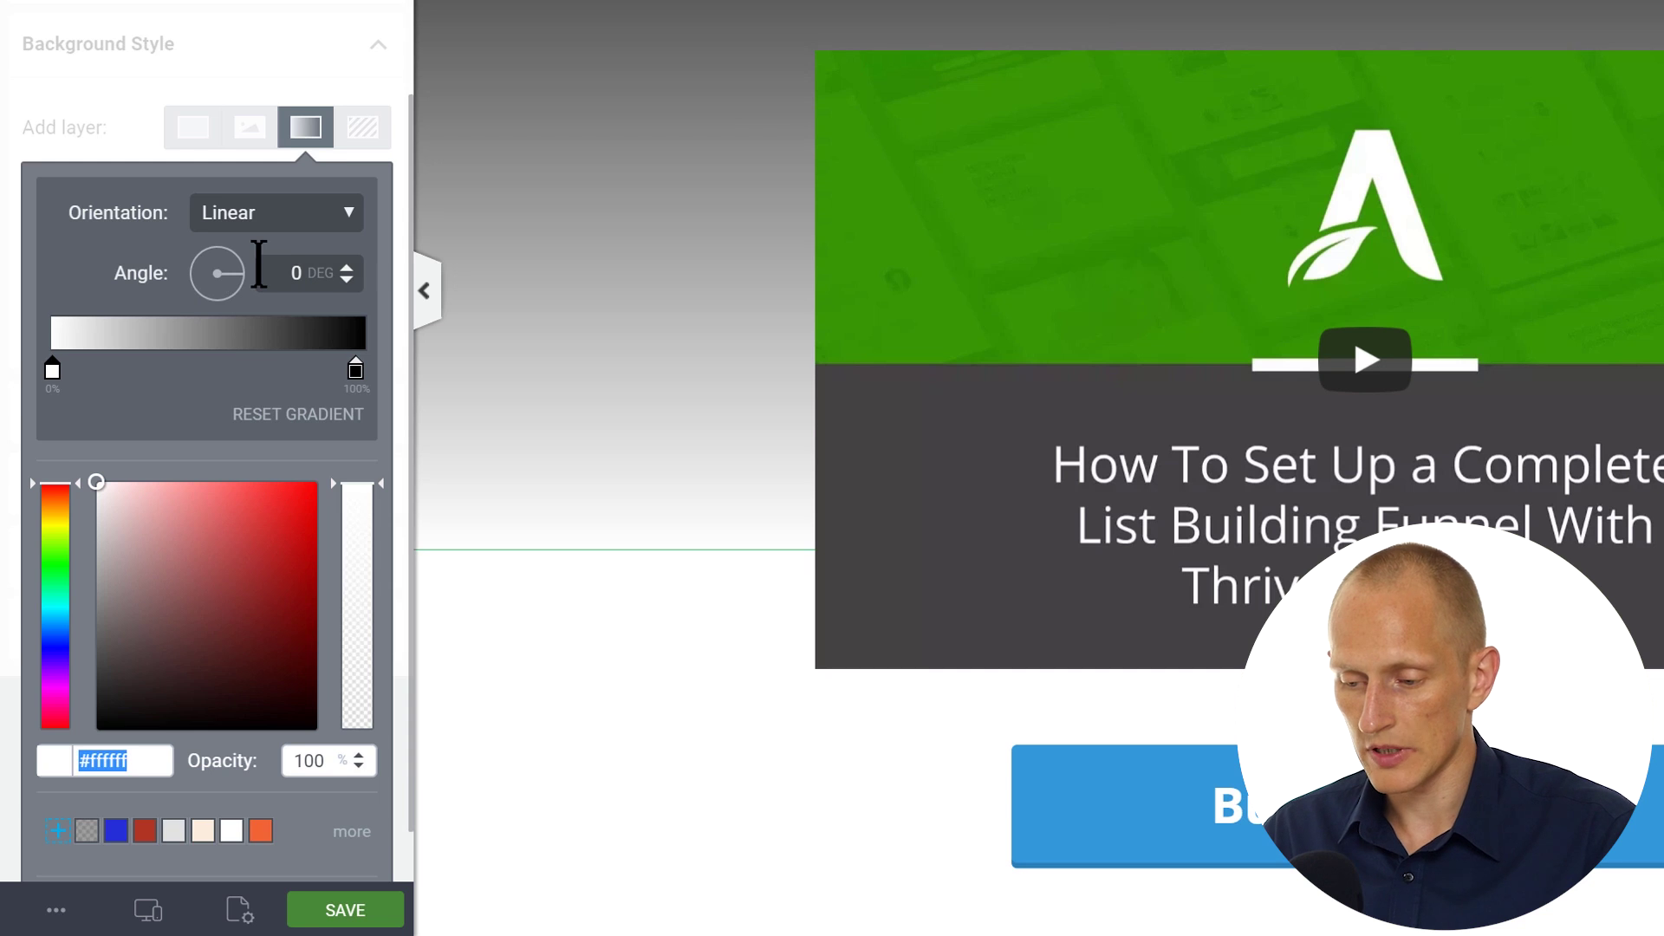
{"action": "scroll", "coordinate": [303, 219], "scroll_direction": "up", "scroll_amount": 2}
{"action": "scroll", "coordinate": [303, 218], "scroll_direction": "down", "scroll_amount": 2}
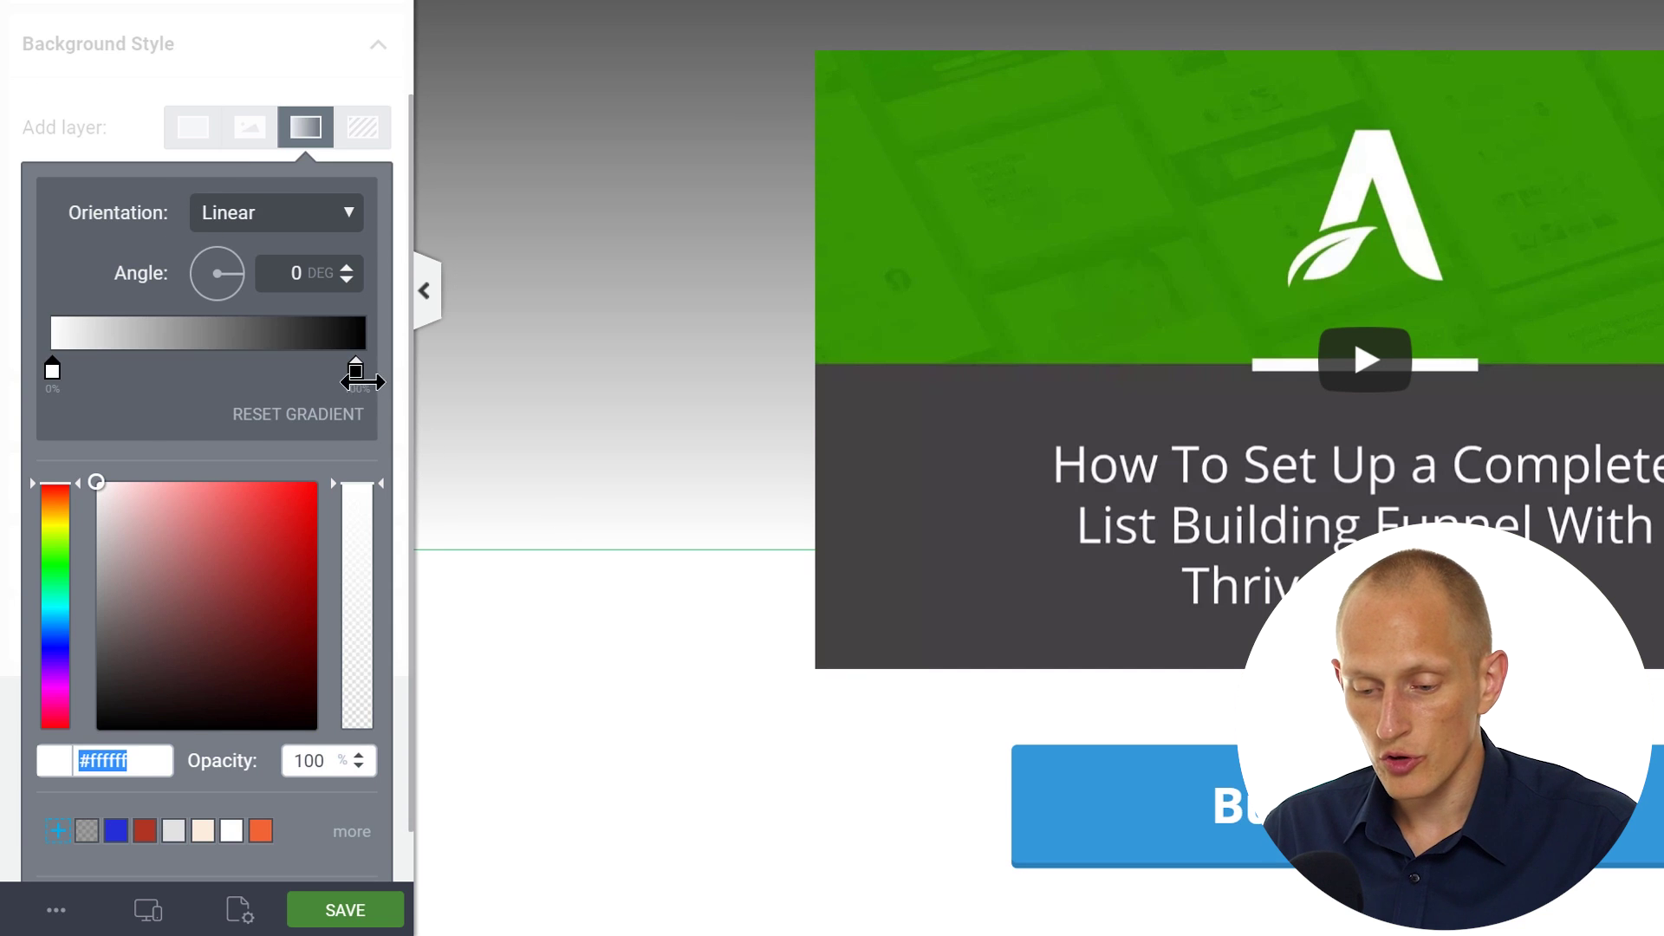
Make the gradient's end stop red and its start stop green.
{"action": "left_click", "coordinate": [52, 370]}
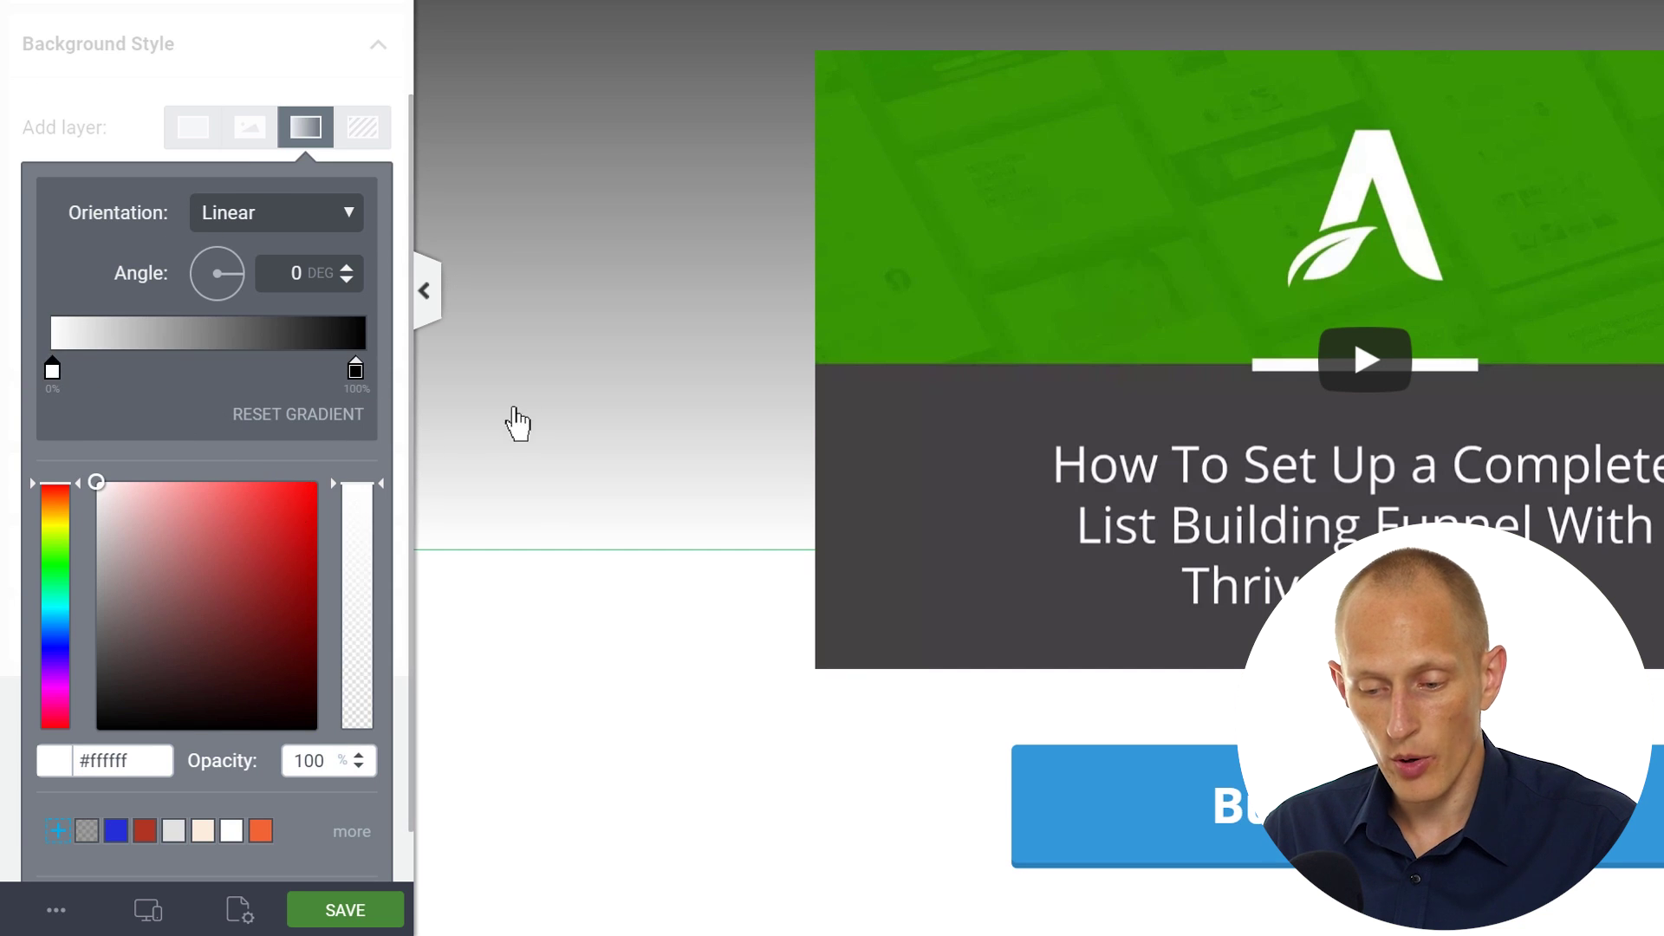
{"action": "left_click", "coordinate": [355, 370]}
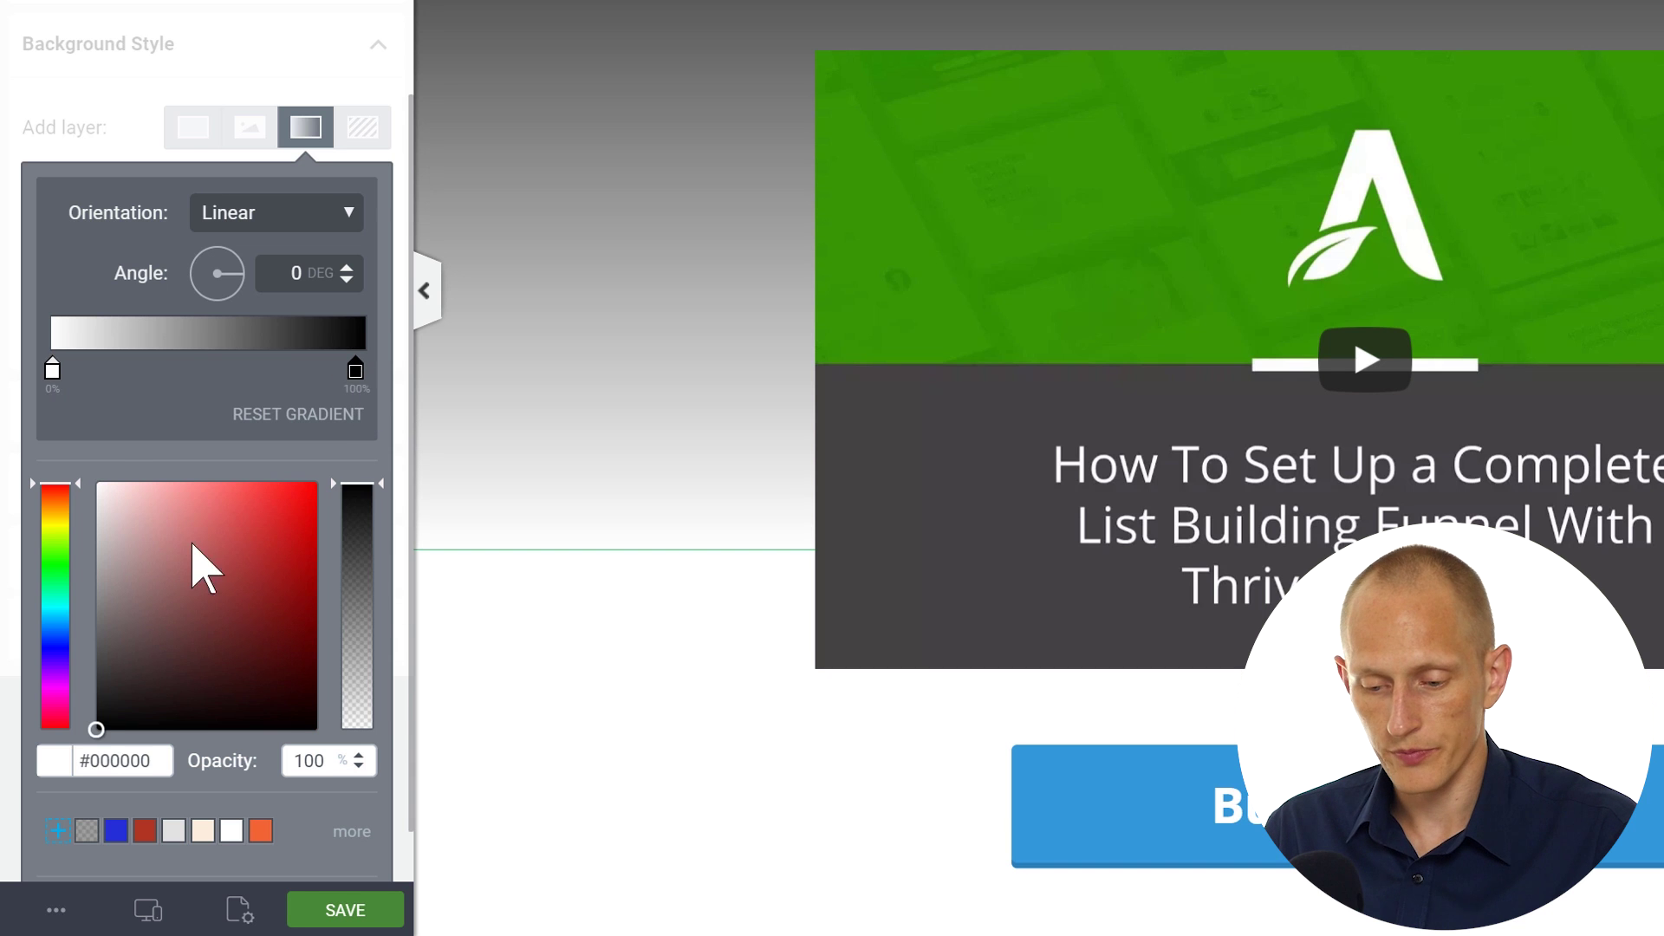
{"action": "left_click", "coordinate": [221, 547]}
{"action": "left_click", "coordinate": [53, 371]}
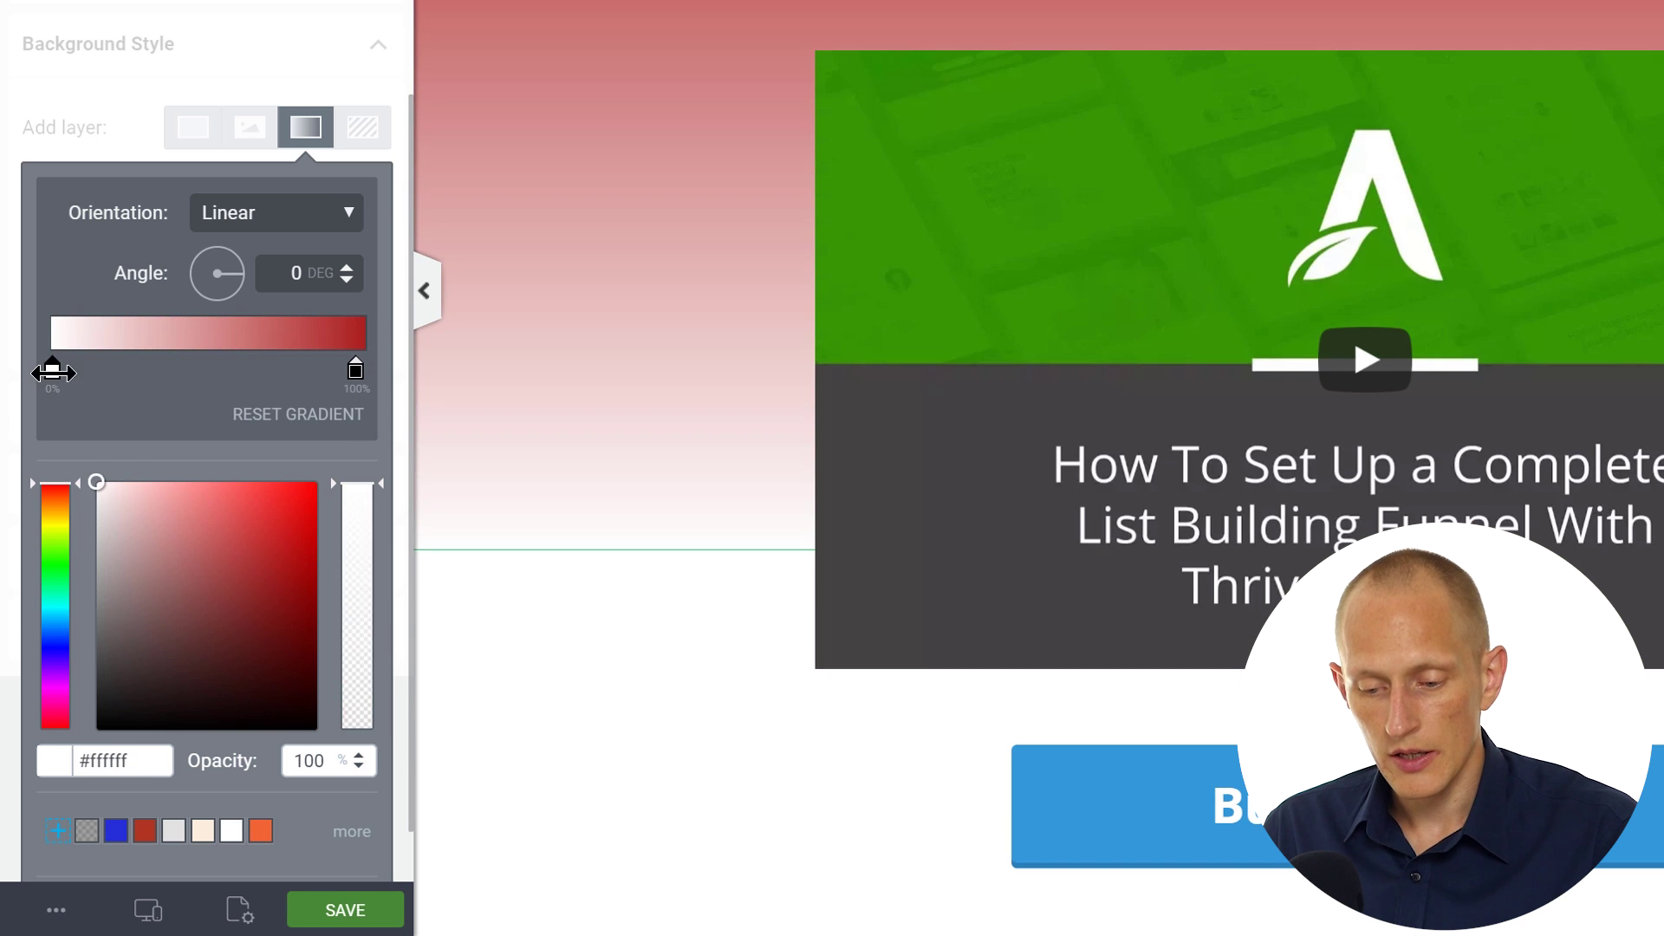
{"action": "left_click", "coordinate": [196, 547]}
{"action": "left_click", "coordinate": [58, 555]}
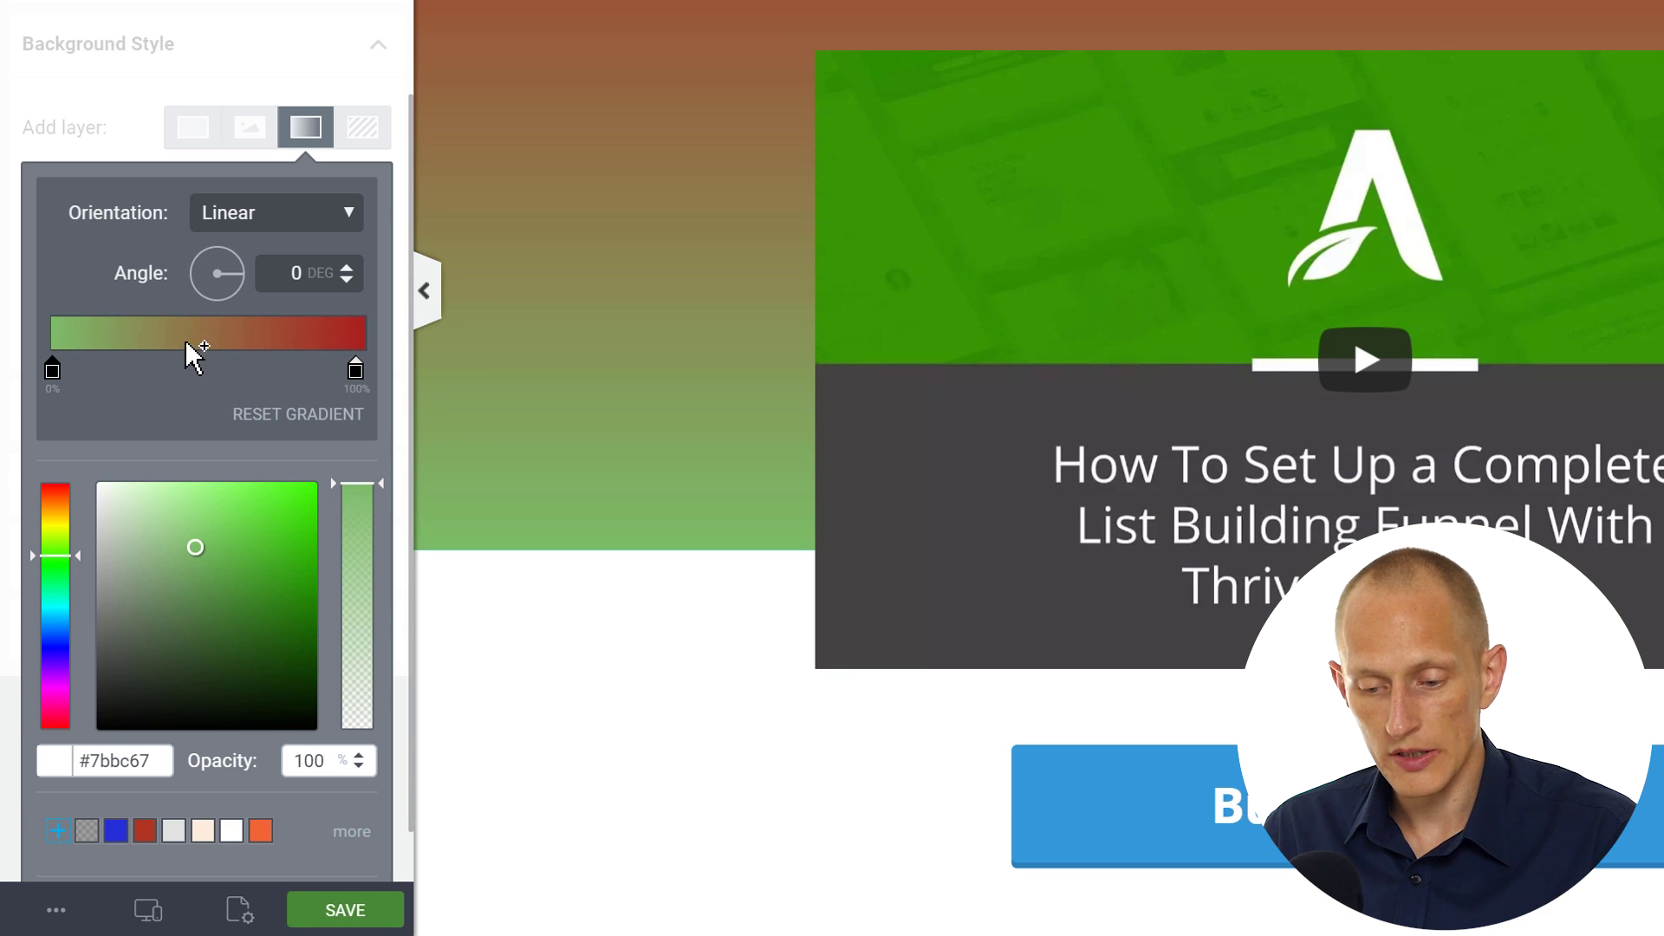
Add dark and blue stops at 28% and 60%, and rotate the gradient to 321°.
{"action": "left_click", "coordinate": [140, 338]}
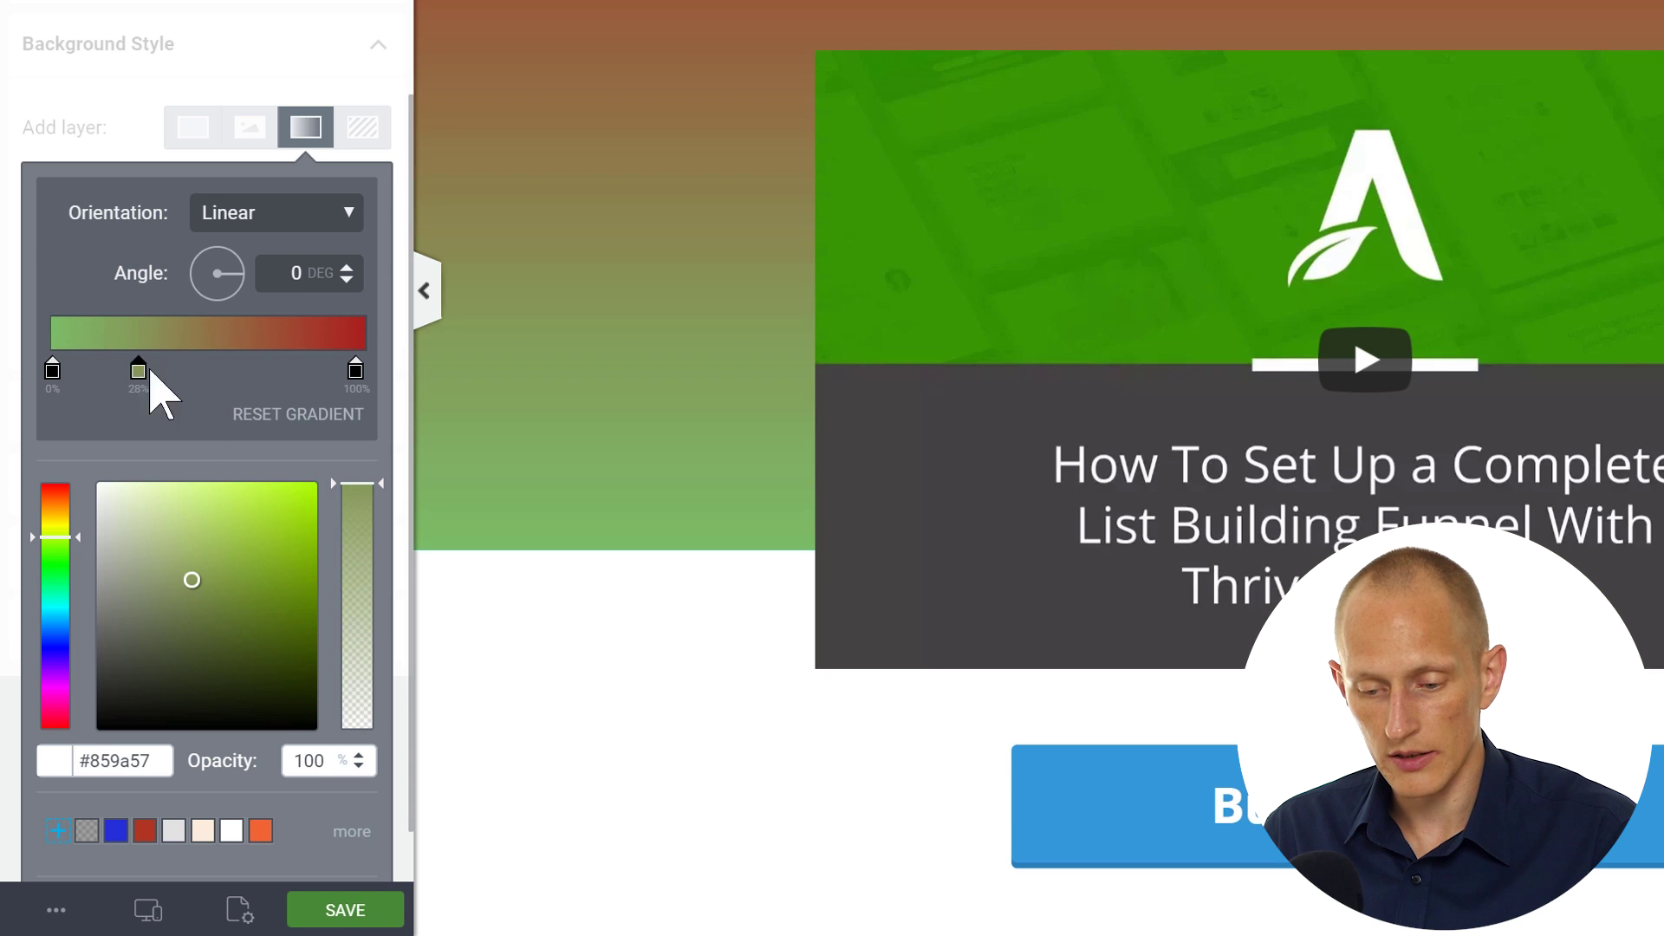
{"action": "left_click", "coordinate": [243, 346]}
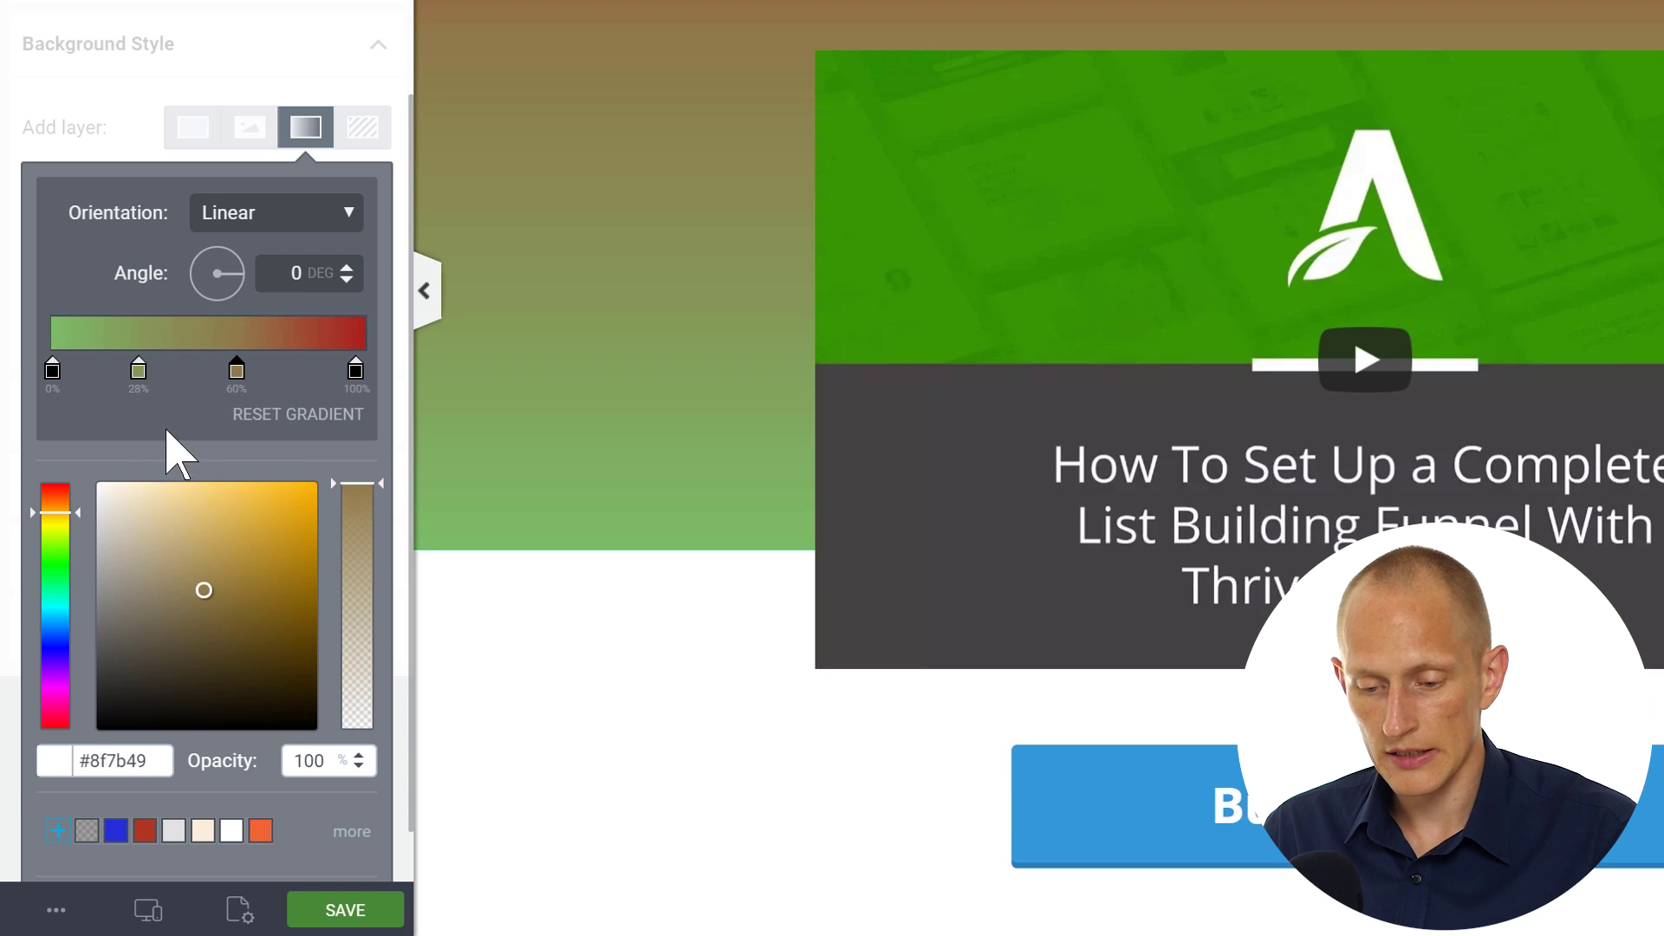
{"action": "left_click_drag", "start_coordinate": [182, 637], "coordinate": [116, 664]}
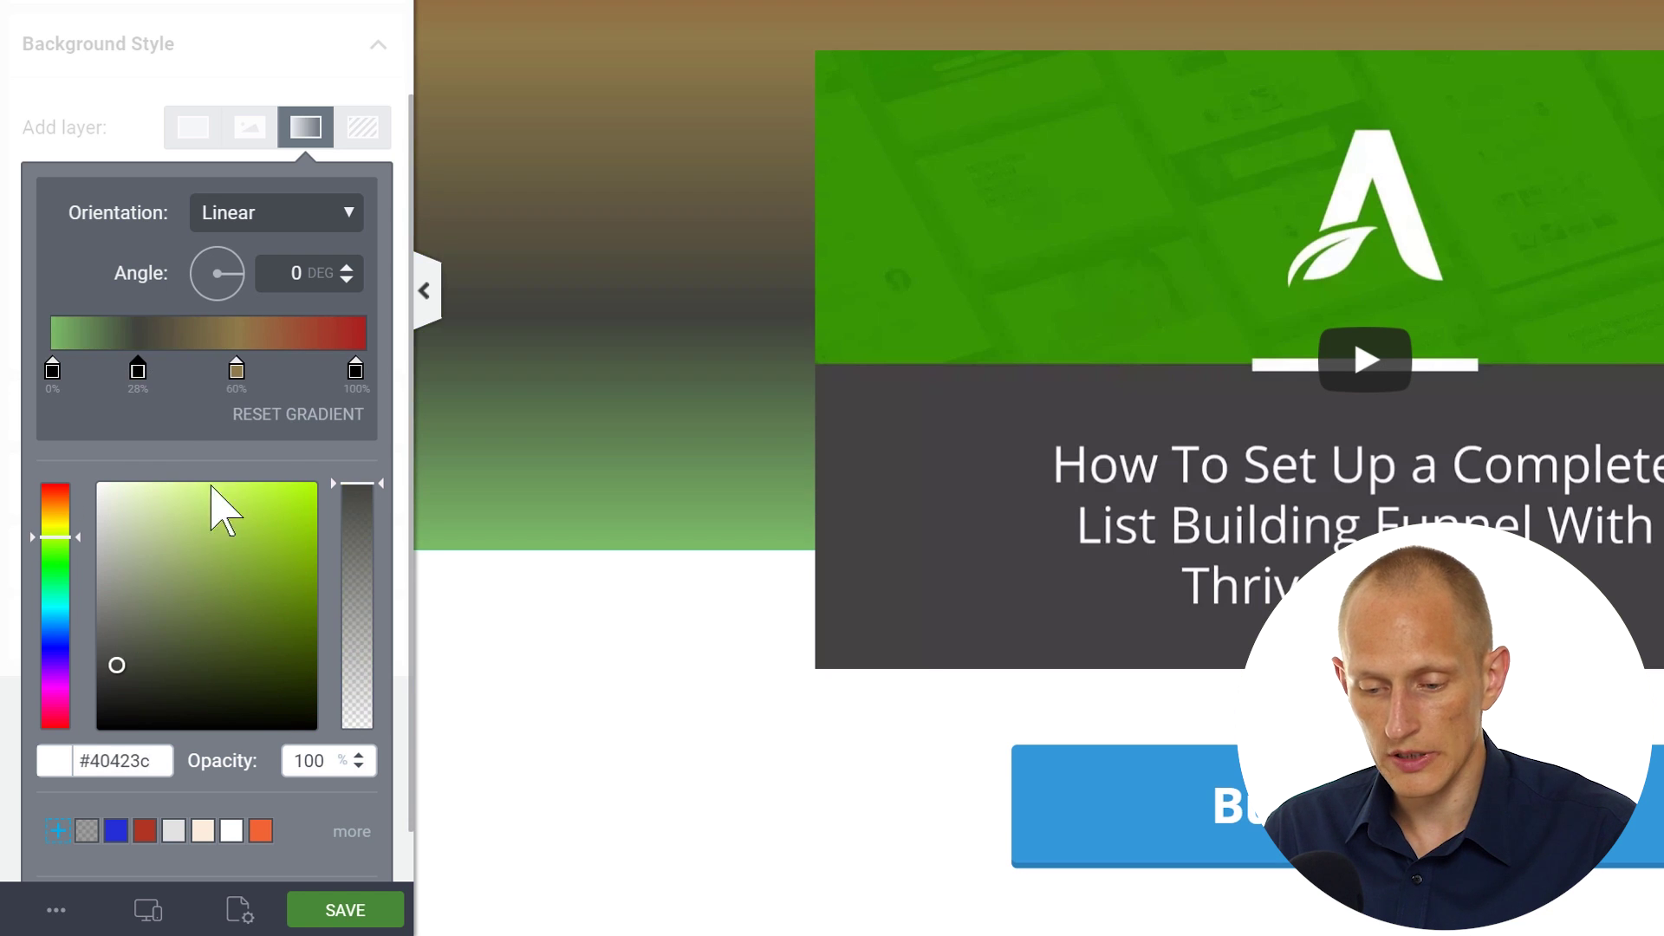
{"action": "left_click", "coordinate": [236, 371]}
{"action": "left_click", "coordinate": [58, 623]}
{"action": "left_click_drag", "start_coordinate": [268, 576], "coordinate": [316, 580]}
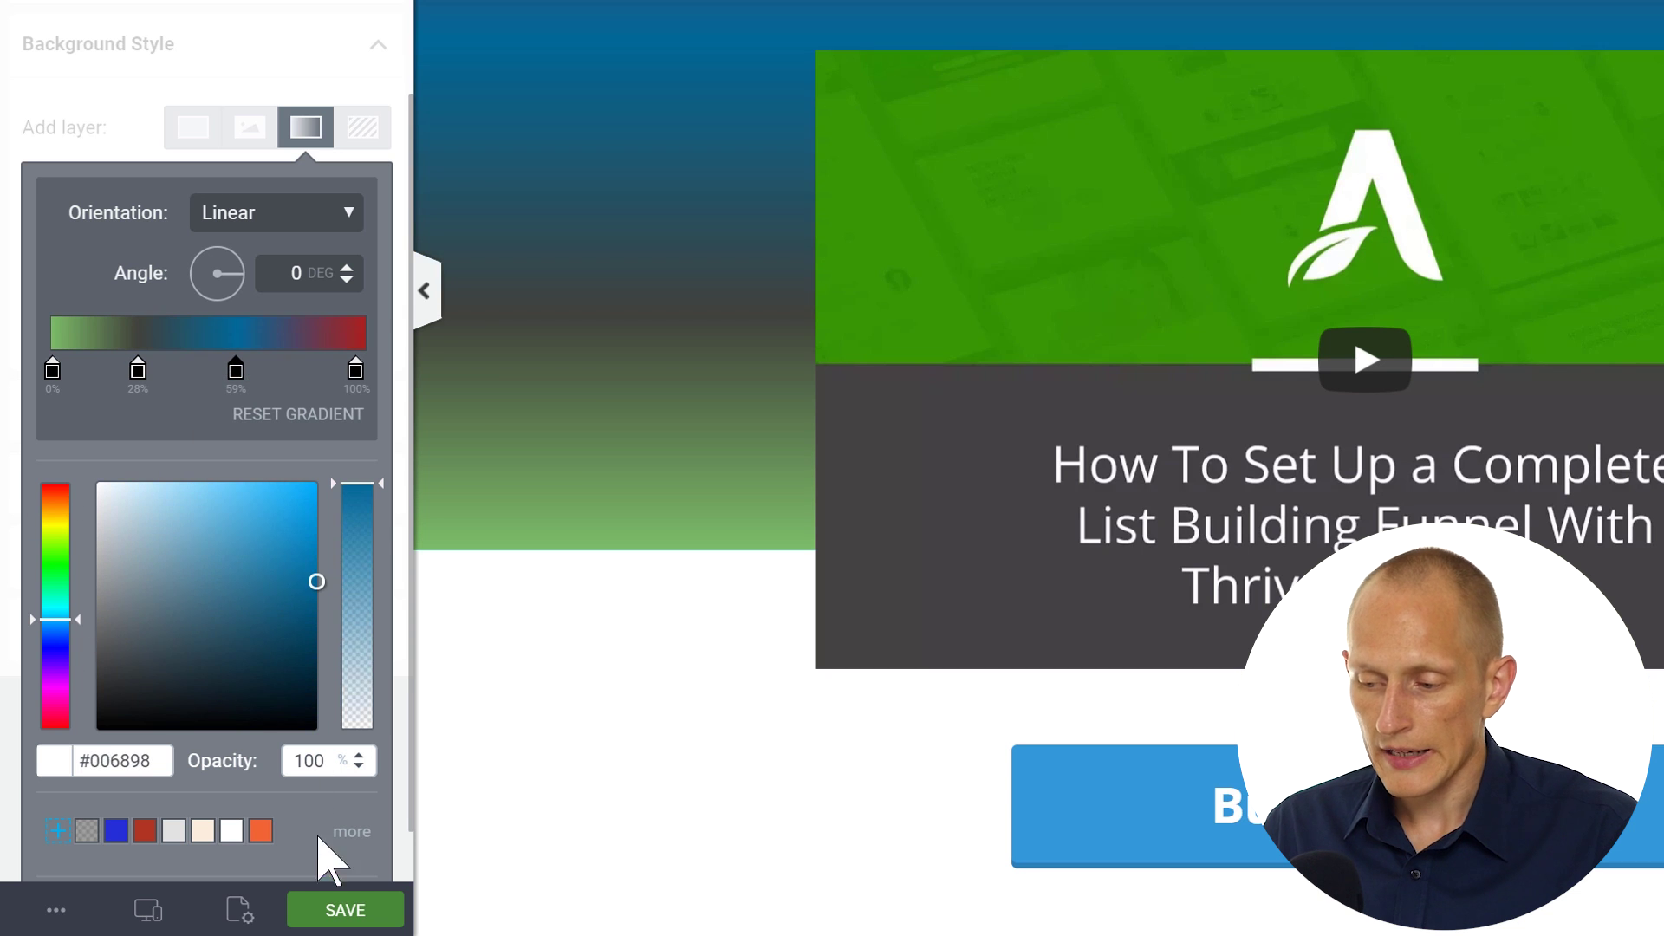
{"action": "left_click_drag", "start_coordinate": [174, 472], "coordinate": [176, 483]}
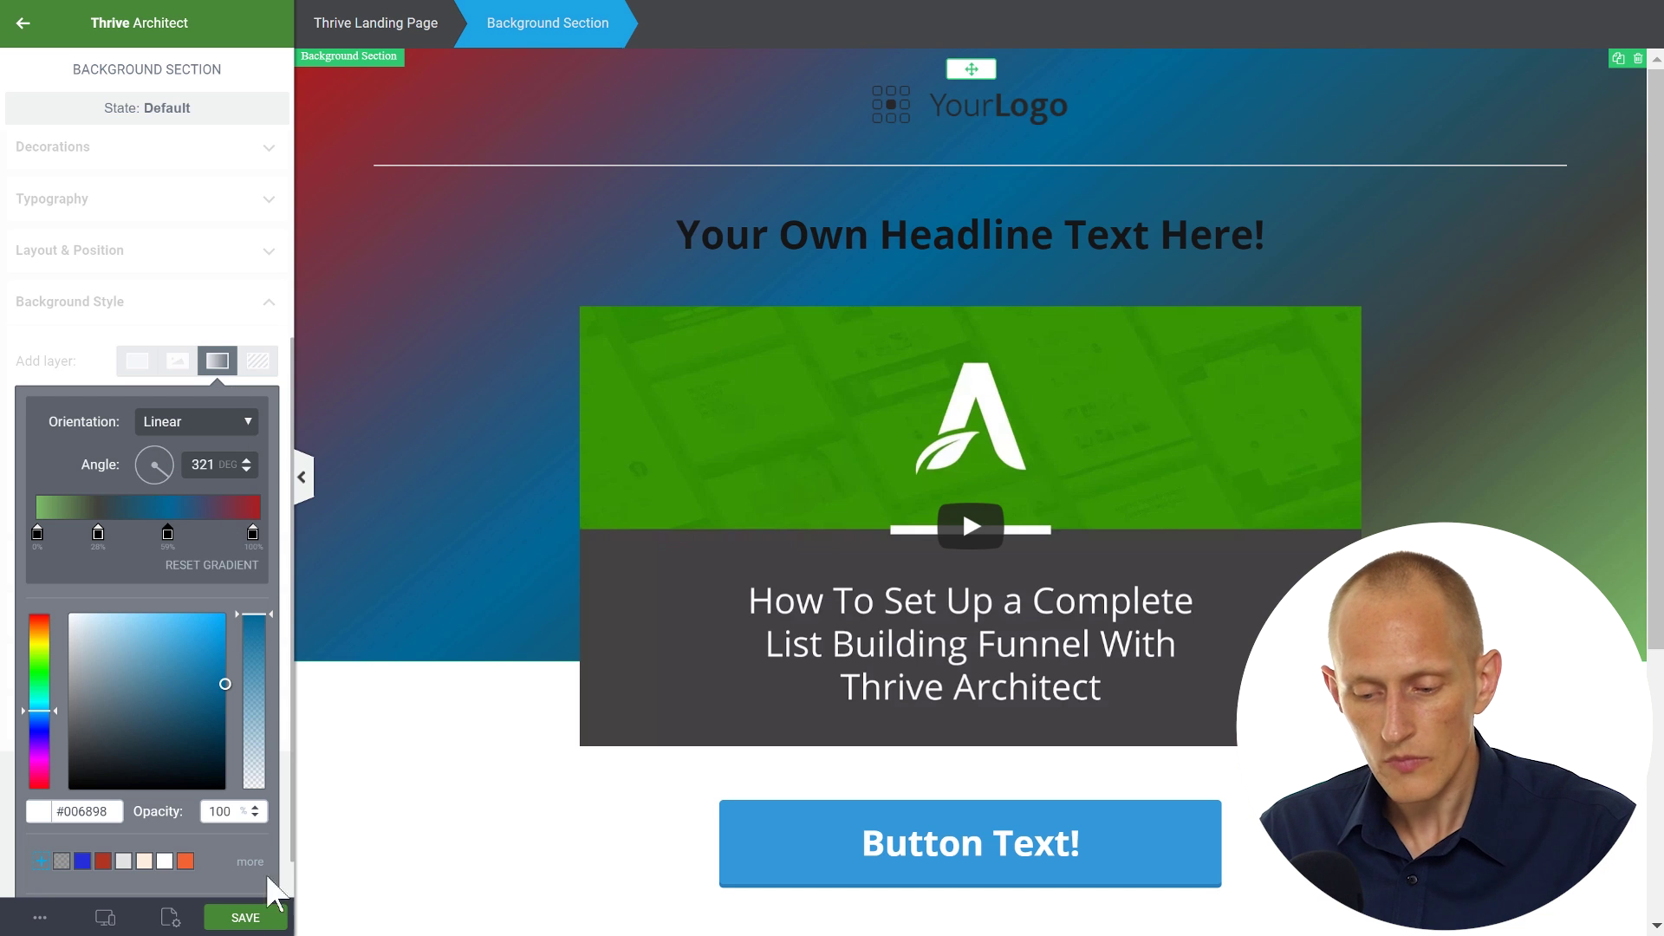
{"action": "scroll", "coordinate": [260, 890], "scroll_direction": "down", "scroll_amount": 1}
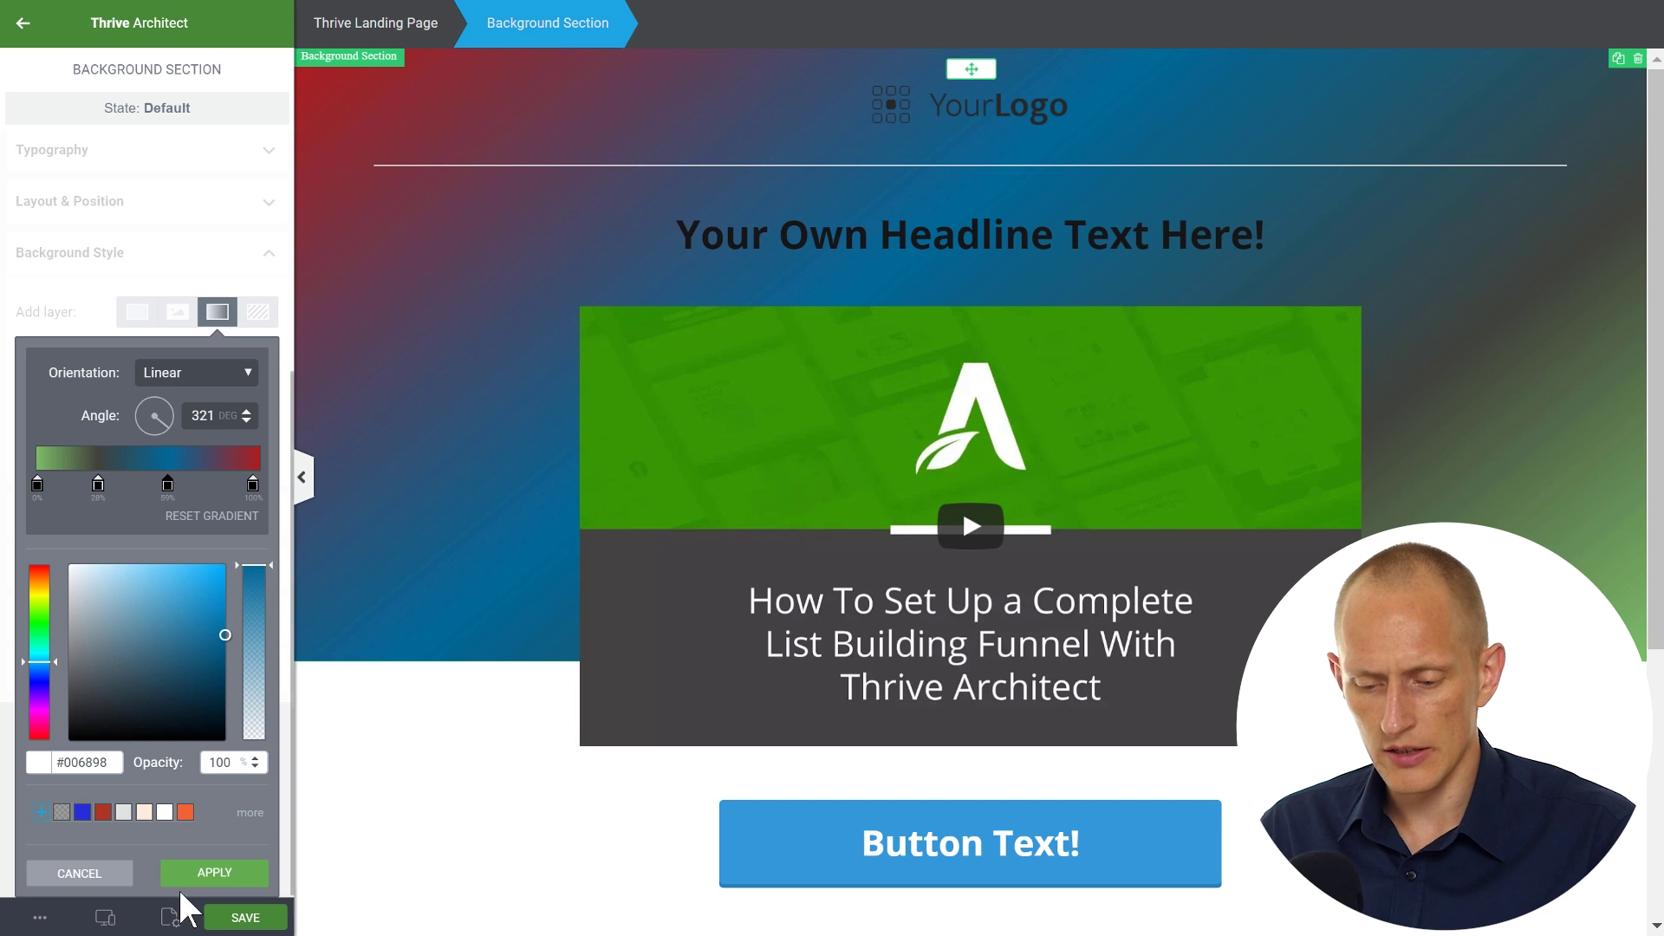
Apply the multicolour gradient, delete it, and add a skyscraper photo image layer.
{"action": "left_click", "coordinate": [216, 873]}
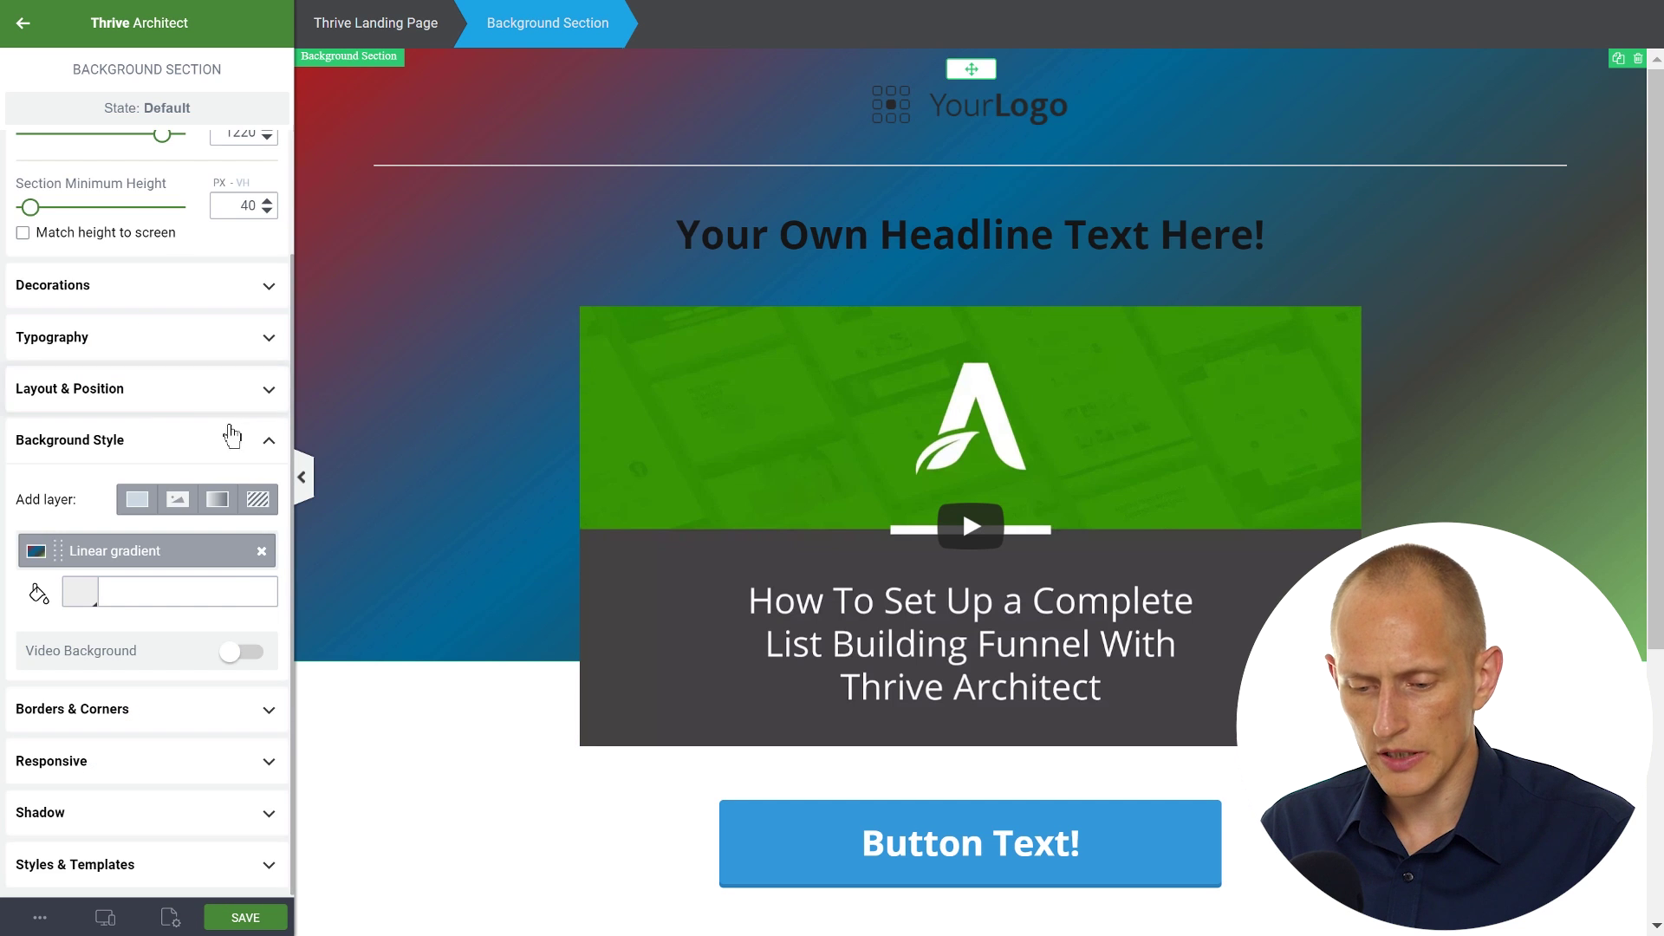
{"action": "left_click", "coordinate": [261, 552]}
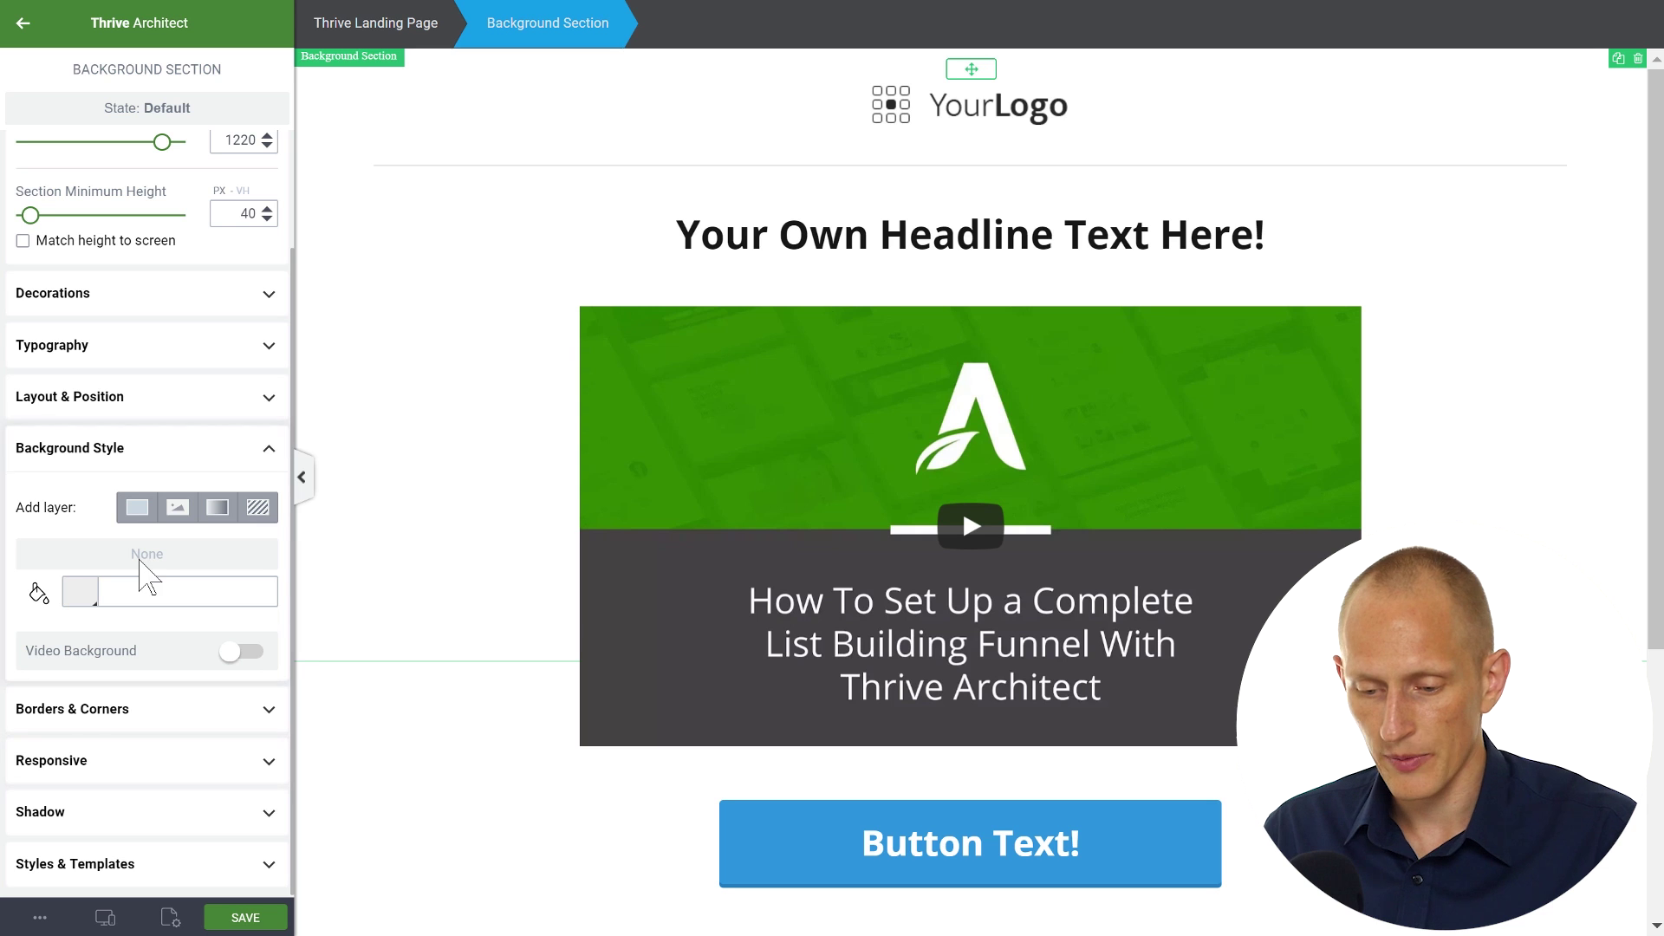
{"action": "left_click", "coordinate": [178, 517]}
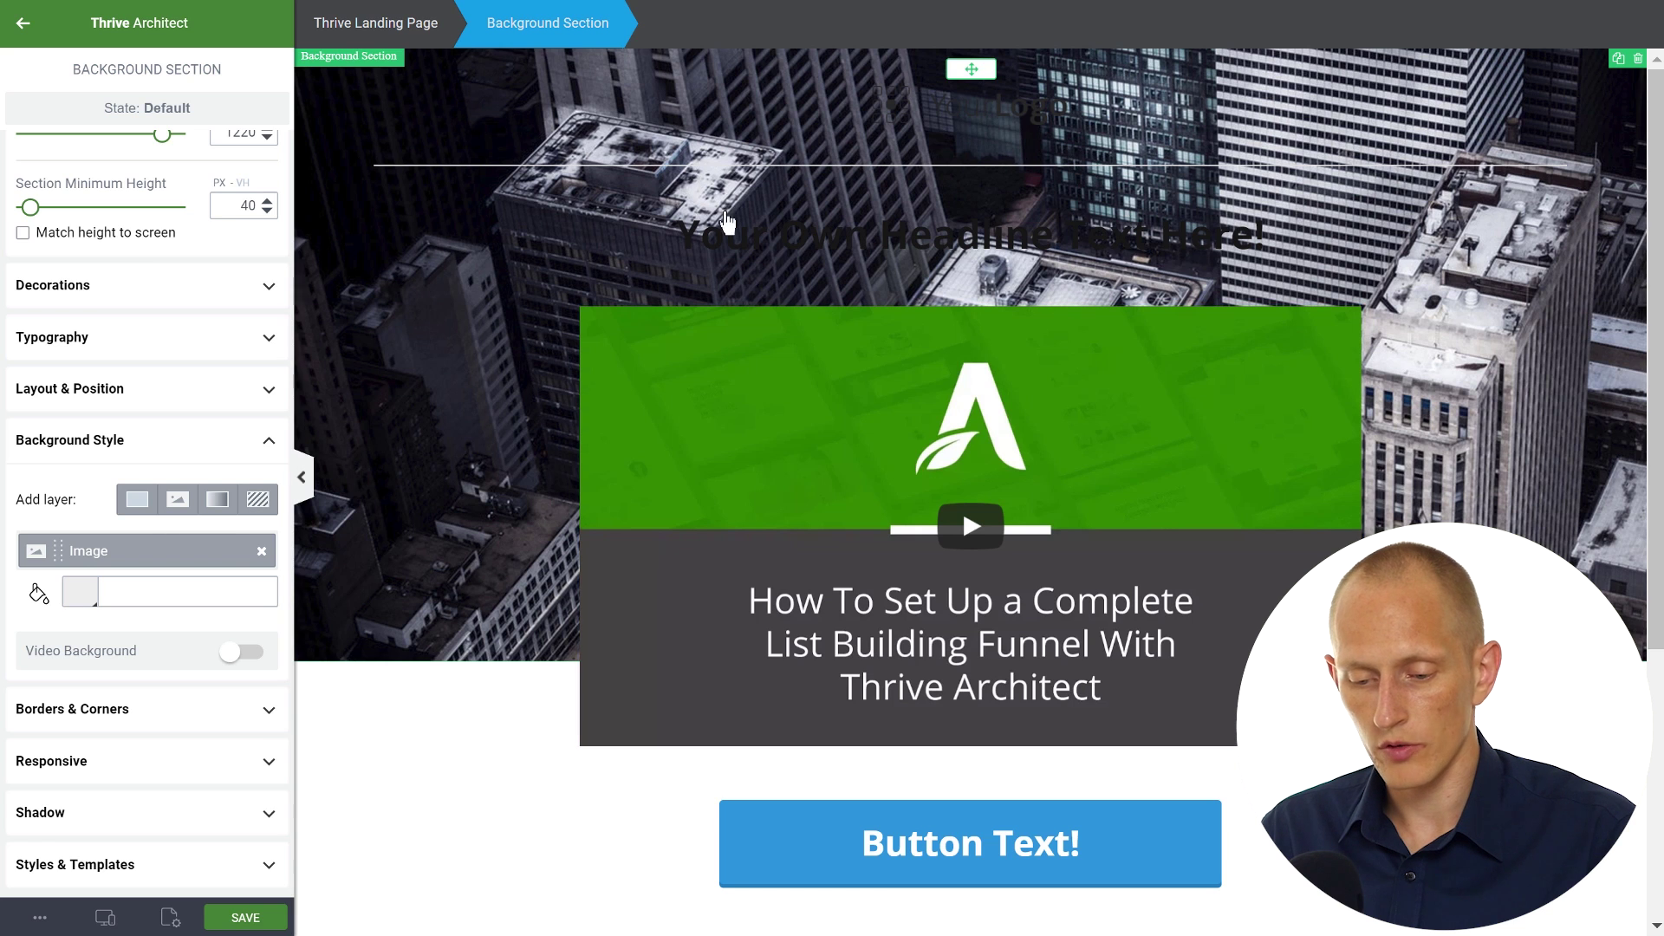
Add a gradient layer running from medium blue to teal.
{"action": "left_click", "coordinate": [220, 504]}
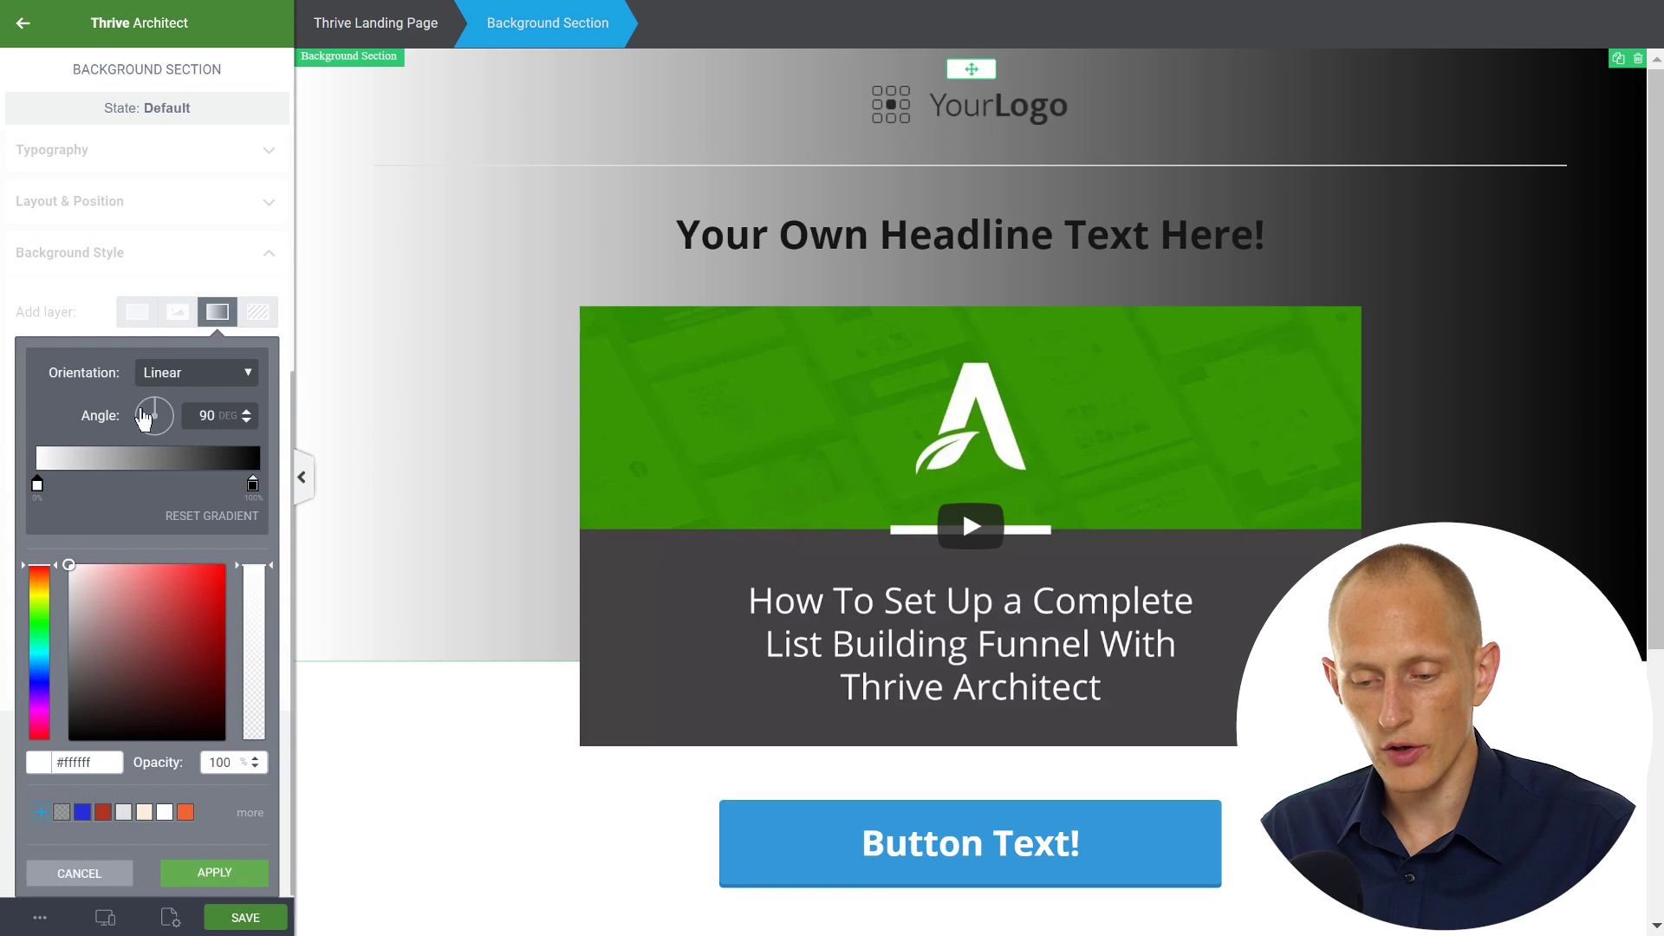
{"action": "left_click", "coordinate": [41, 672]}
{"action": "left_click", "coordinate": [186, 627]}
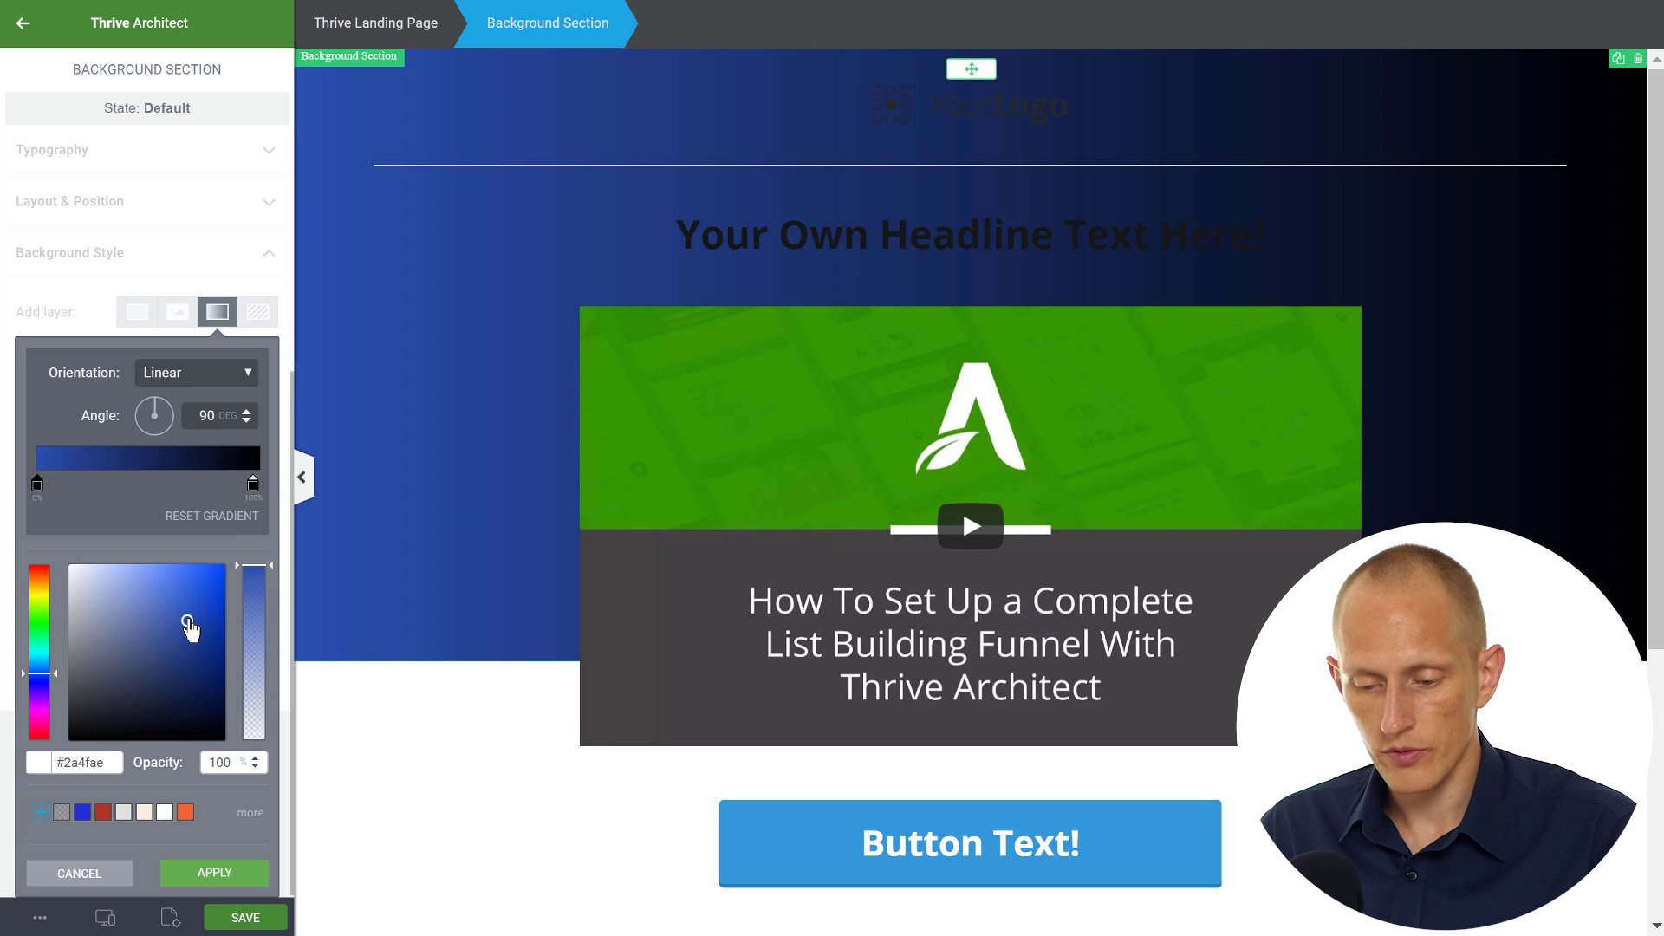
{"action": "left_click", "coordinate": [252, 485]}
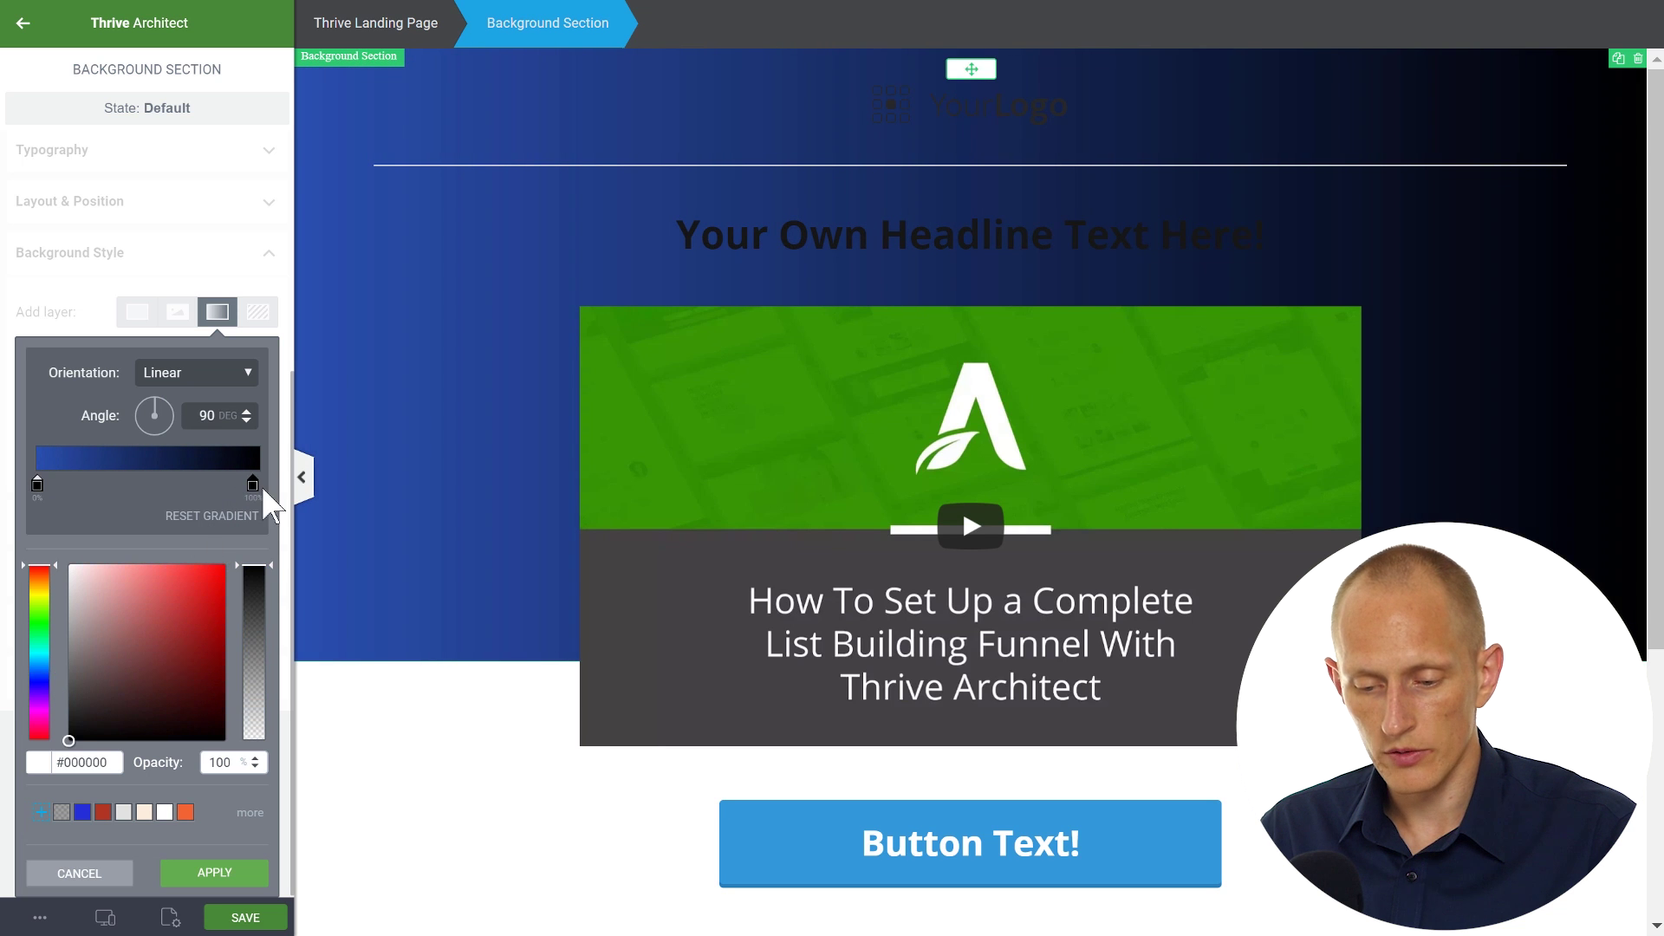
{"action": "left_click", "coordinate": [40, 655]}
{"action": "left_click_drag", "start_coordinate": [181, 611], "coordinate": [192, 631]}
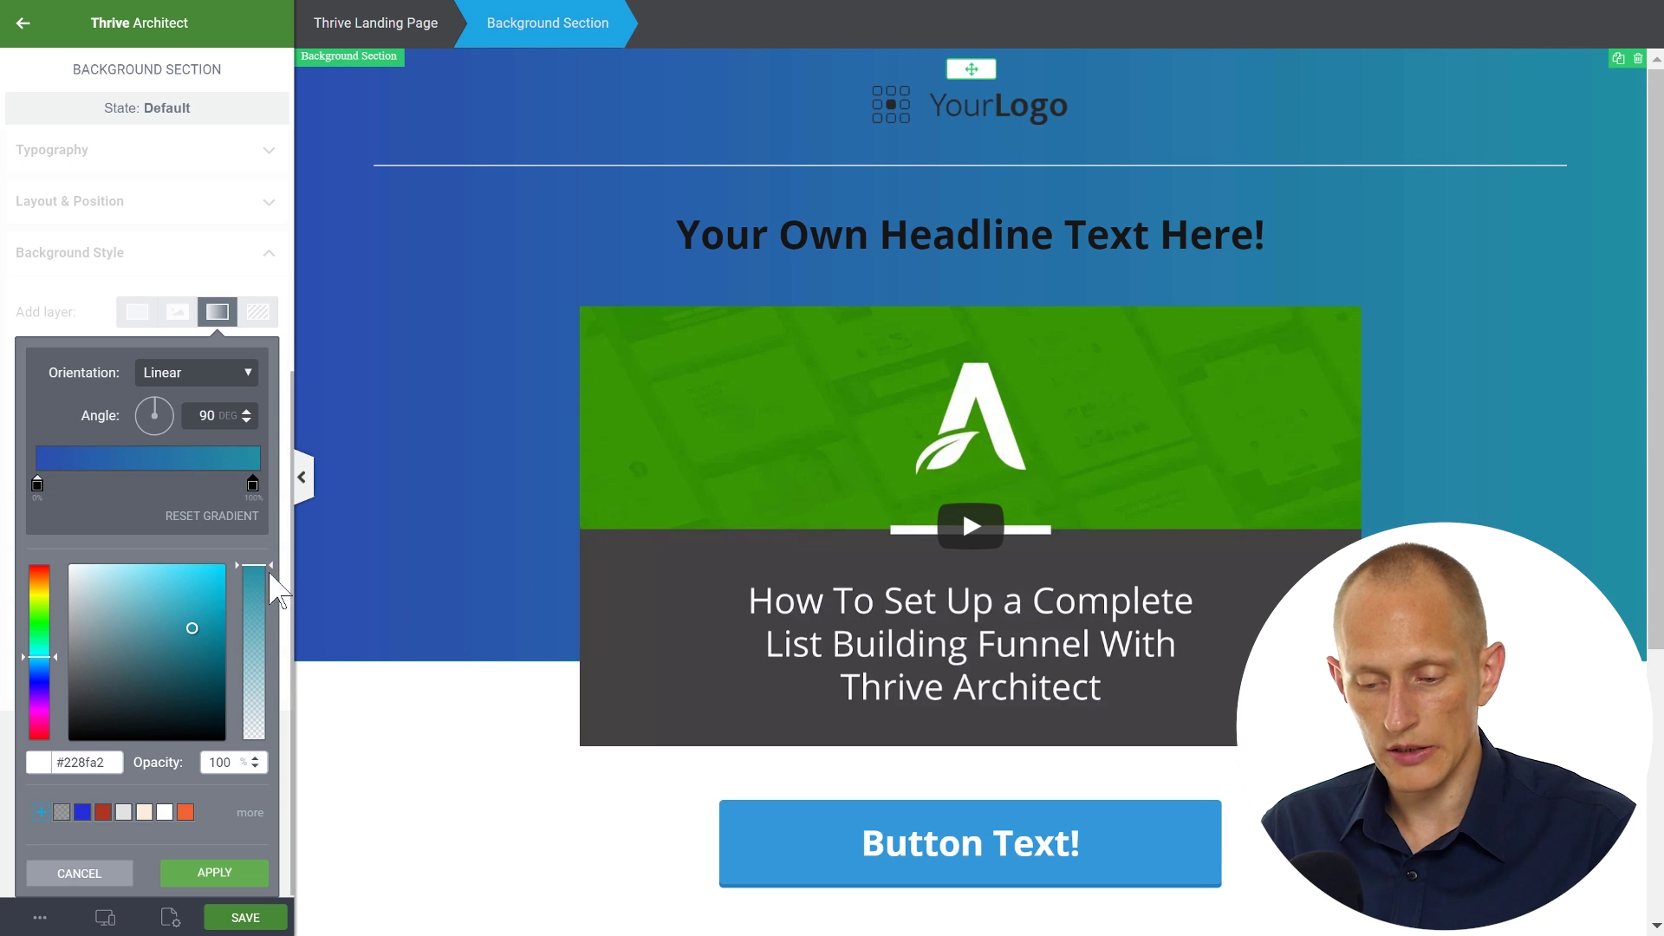
Lower the gradient stops' opacity, the left stop to about 61%.
{"action": "left_click_drag", "start_coordinate": [259, 581], "coordinate": [263, 649]}
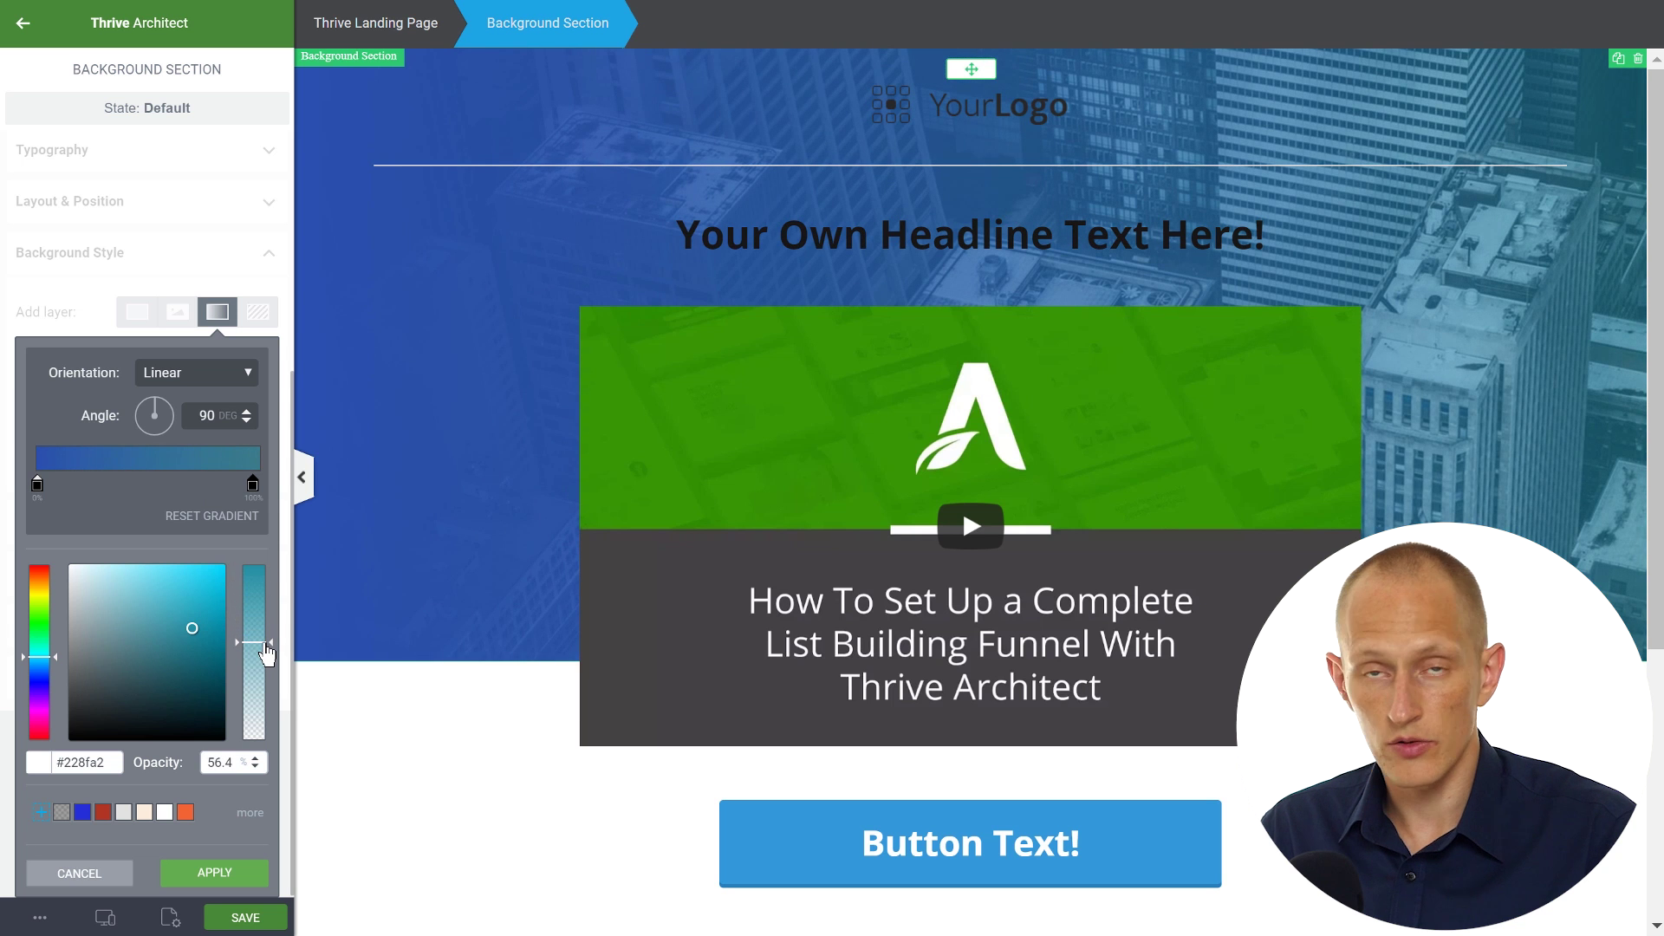
{"action": "left_click", "coordinate": [37, 486]}
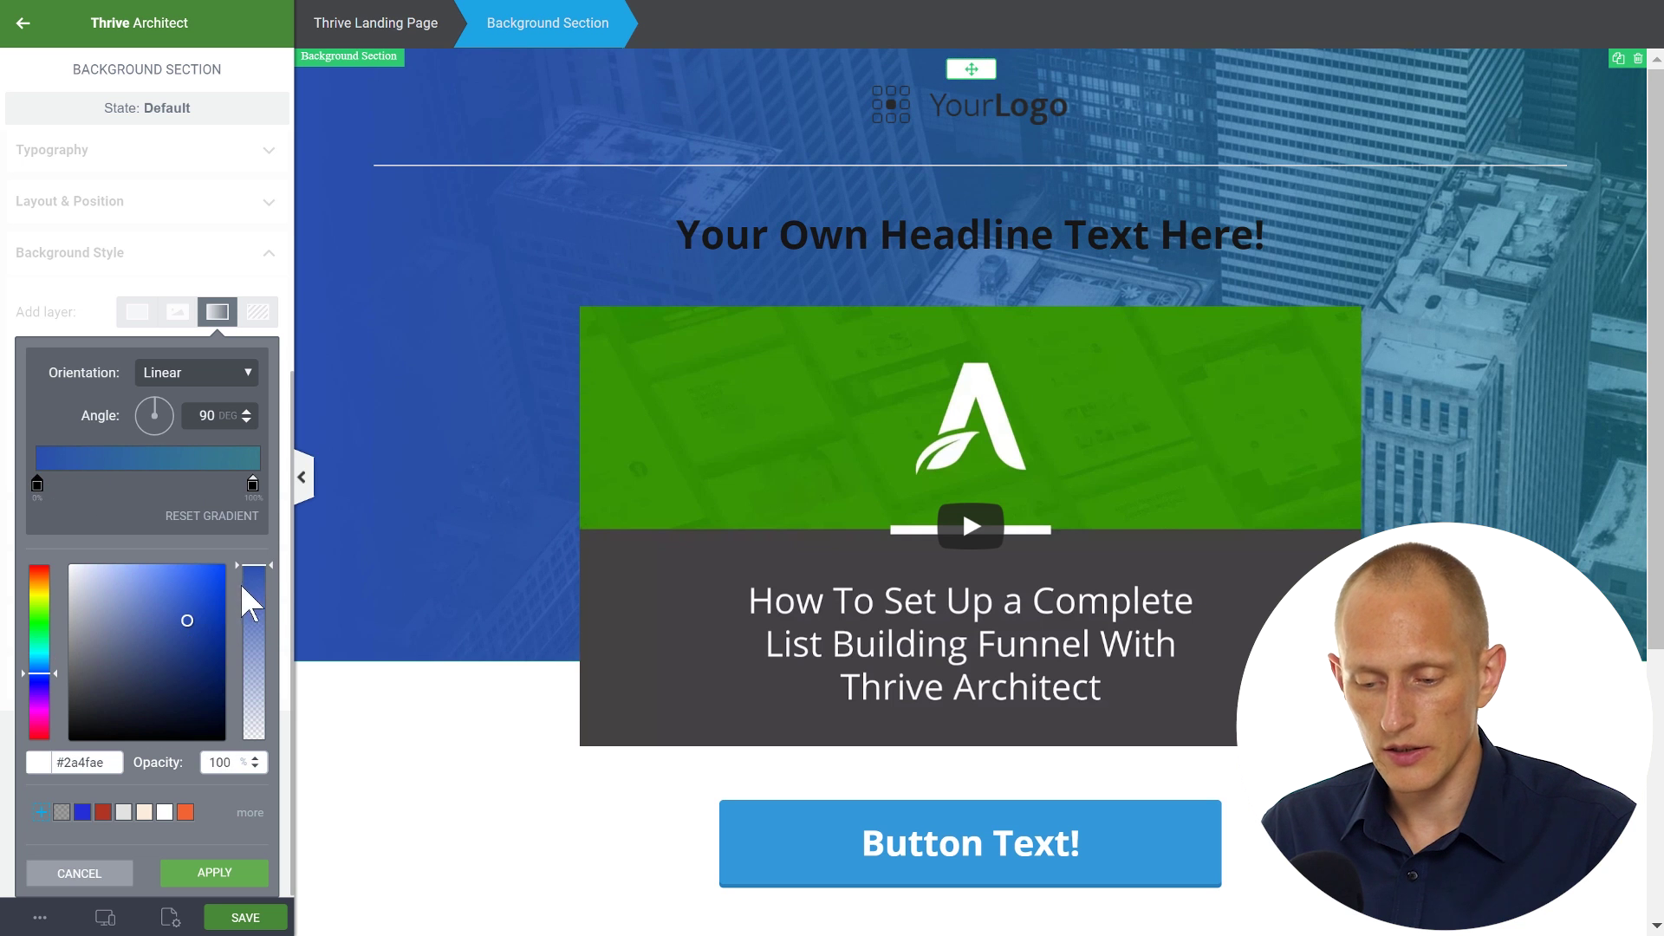
{"action": "left_click_drag", "start_coordinate": [253, 593], "coordinate": [261, 633]}
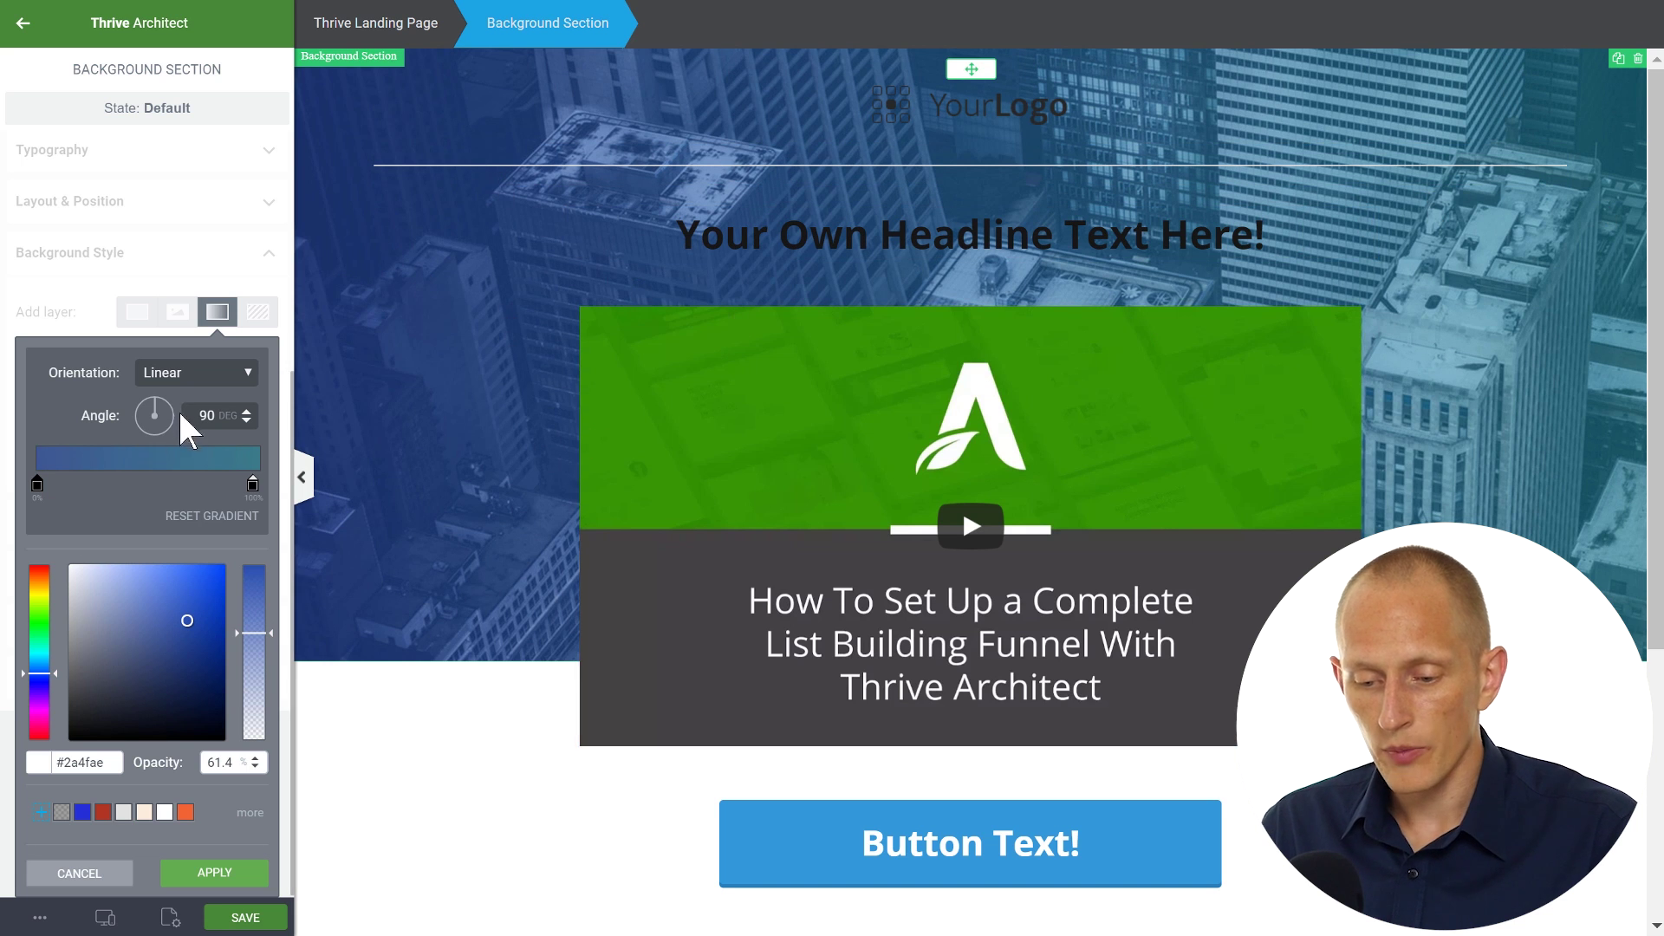
Set the gradient angle to 0° and make both stops white (#ffffff).
{"action": "double_click", "coordinate": [208, 415]}
{"action": "type", "text": "0"}
{"action": "key", "text": "Tab"}
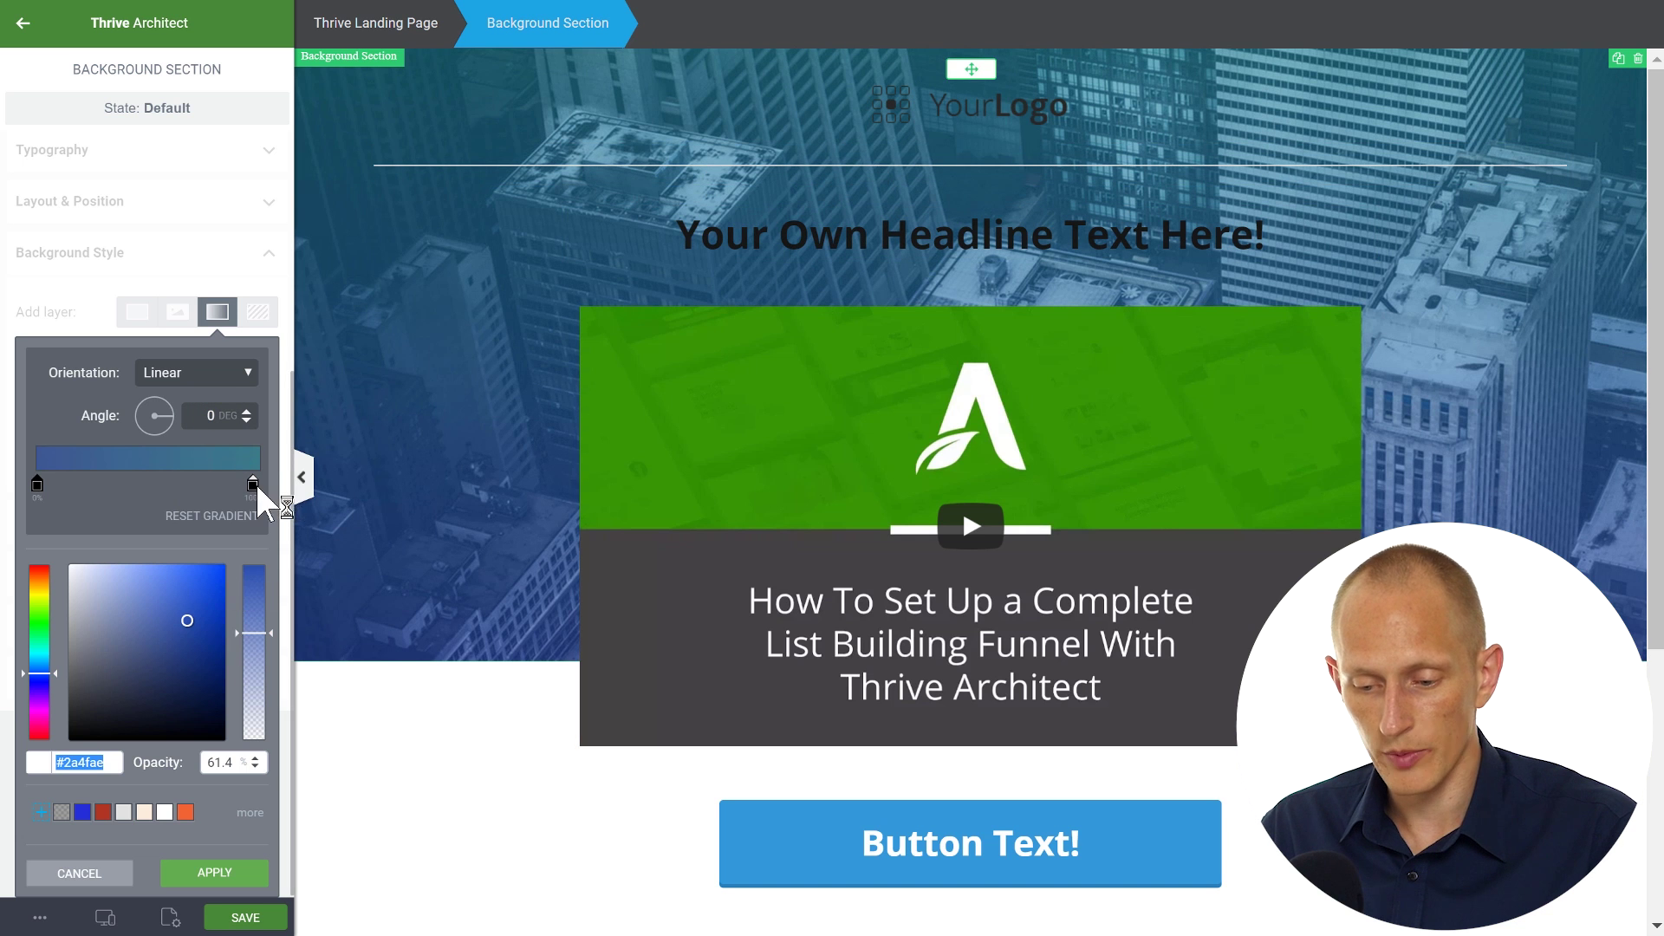
{"action": "left_click", "coordinate": [254, 486]}
{"action": "left_click_drag", "start_coordinate": [143, 631], "coordinate": [53, 528]}
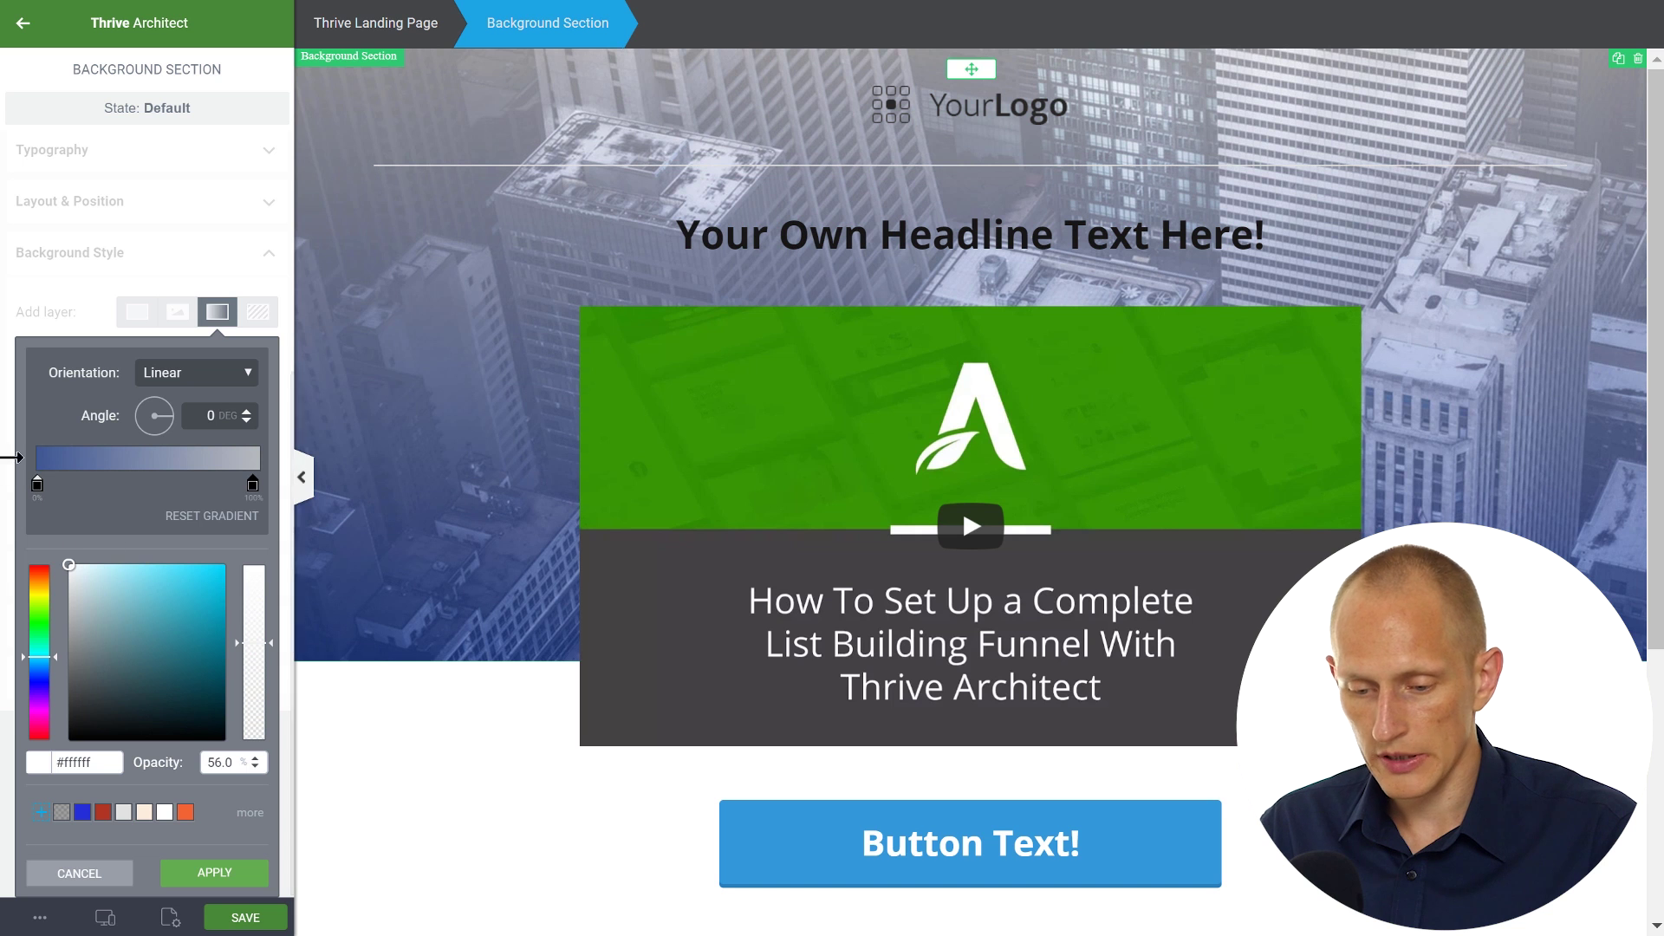
{"action": "left_click", "coordinate": [39, 484]}
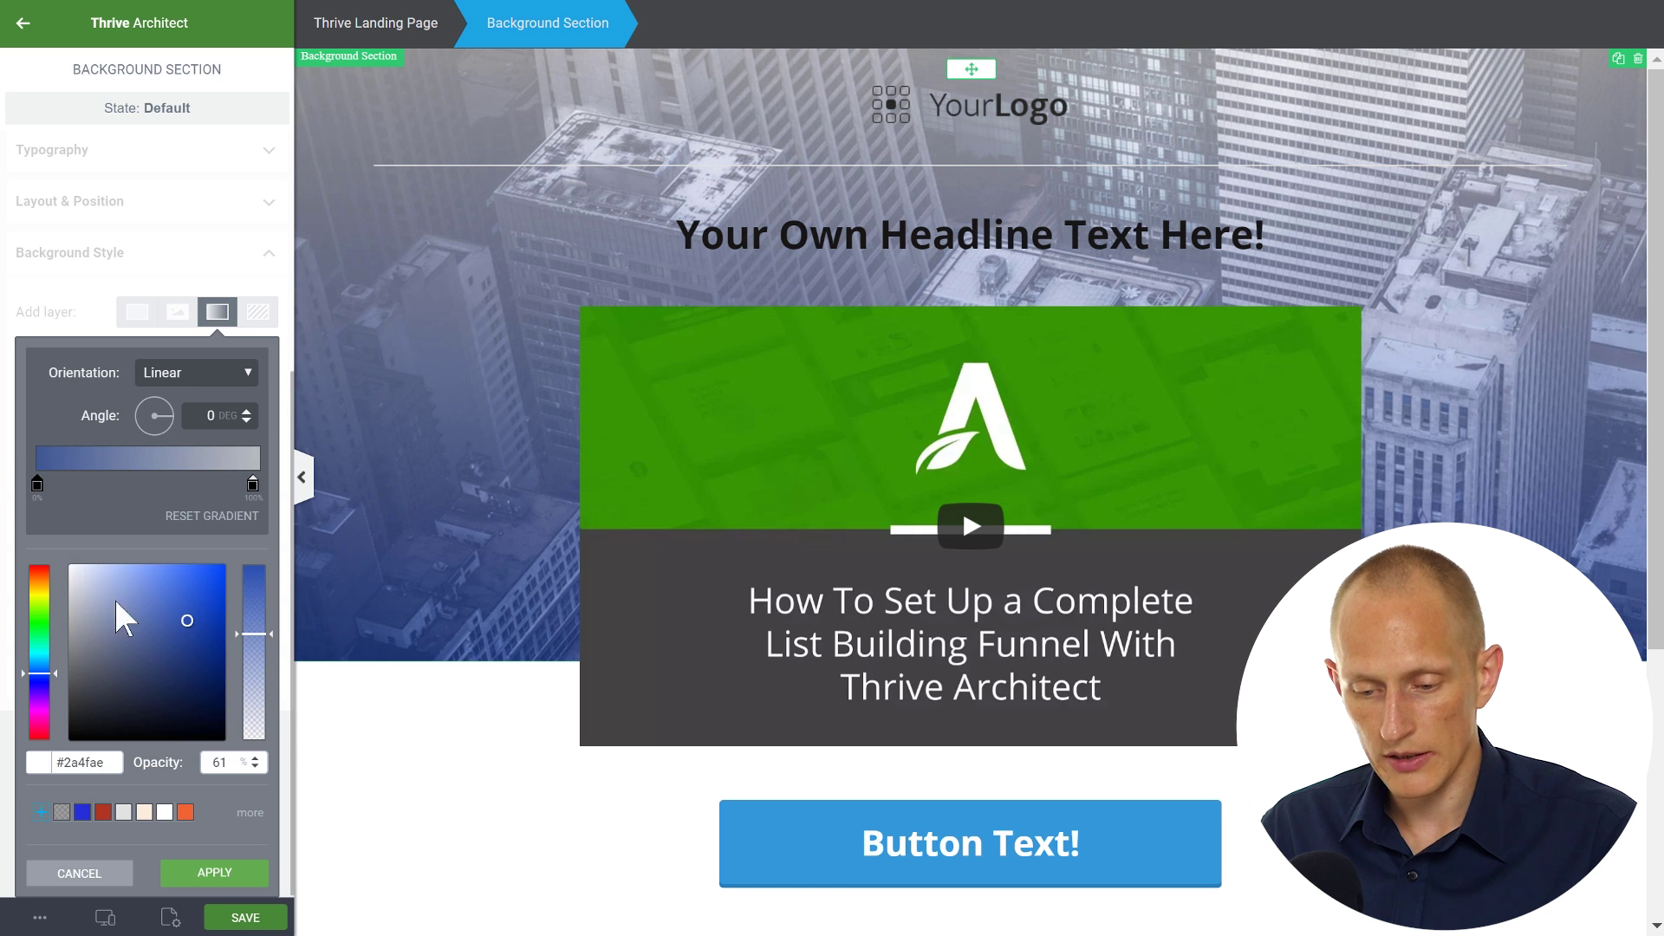
{"action": "left_click_drag", "start_coordinate": [124, 617], "coordinate": [69, 564]}
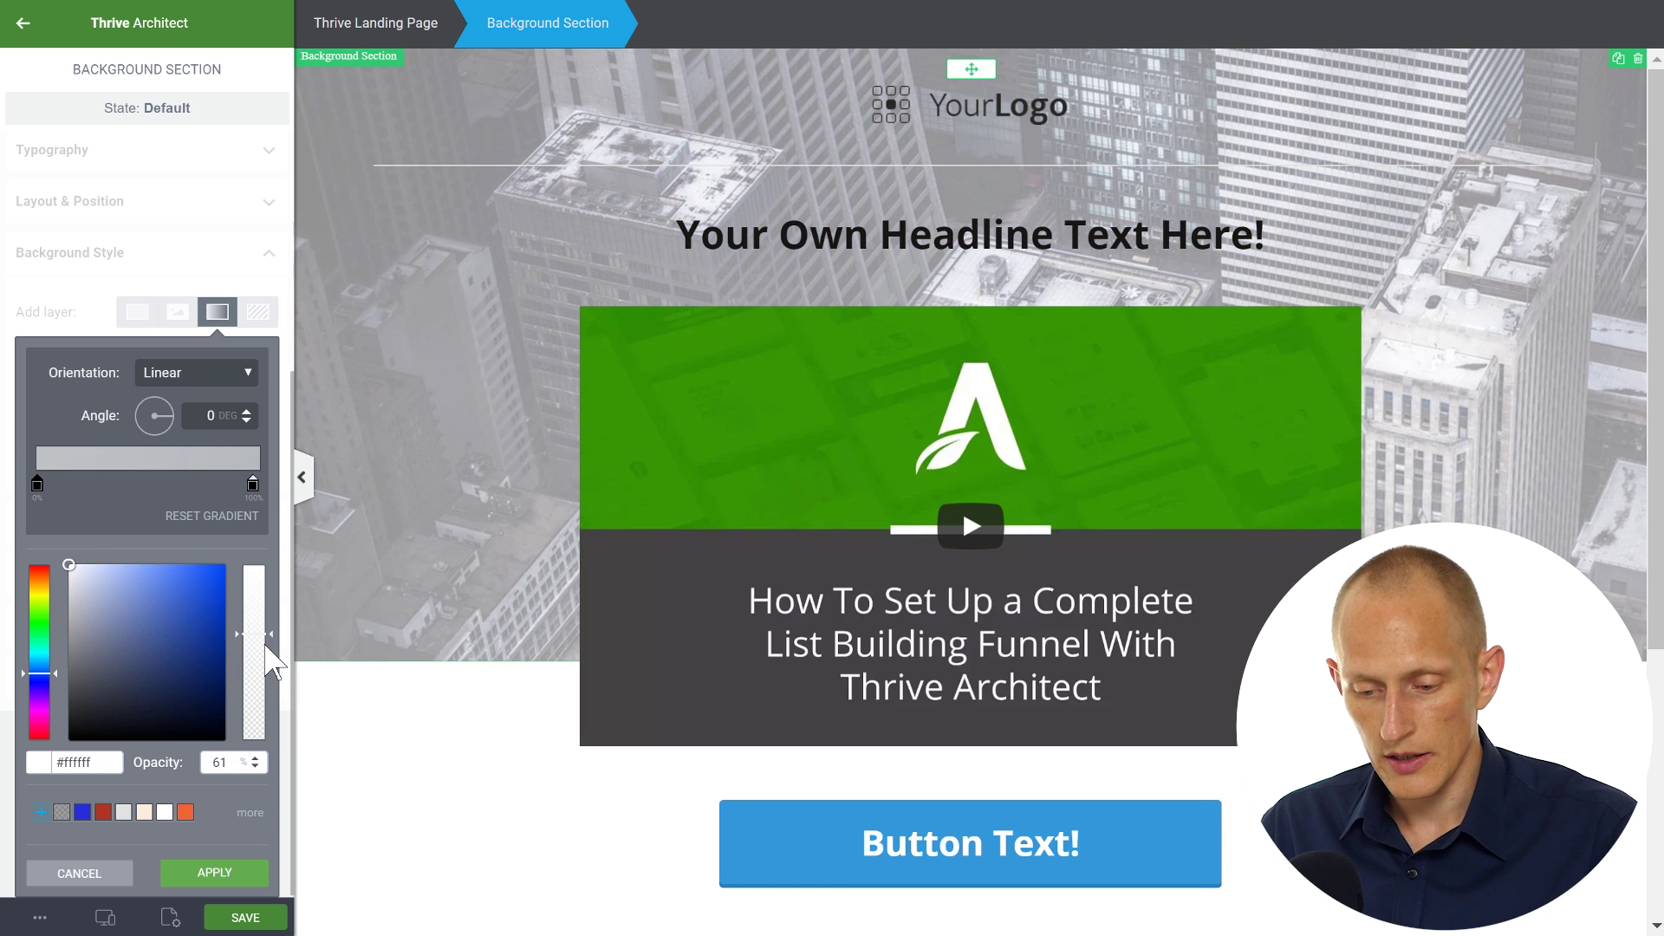
Adjust the white stop's opacity, add a middle stop shifted left, and close the editor.
{"action": "left_click", "coordinate": [264, 655]}
{"action": "left_click_drag", "start_coordinate": [267, 675], "coordinate": [267, 696]}
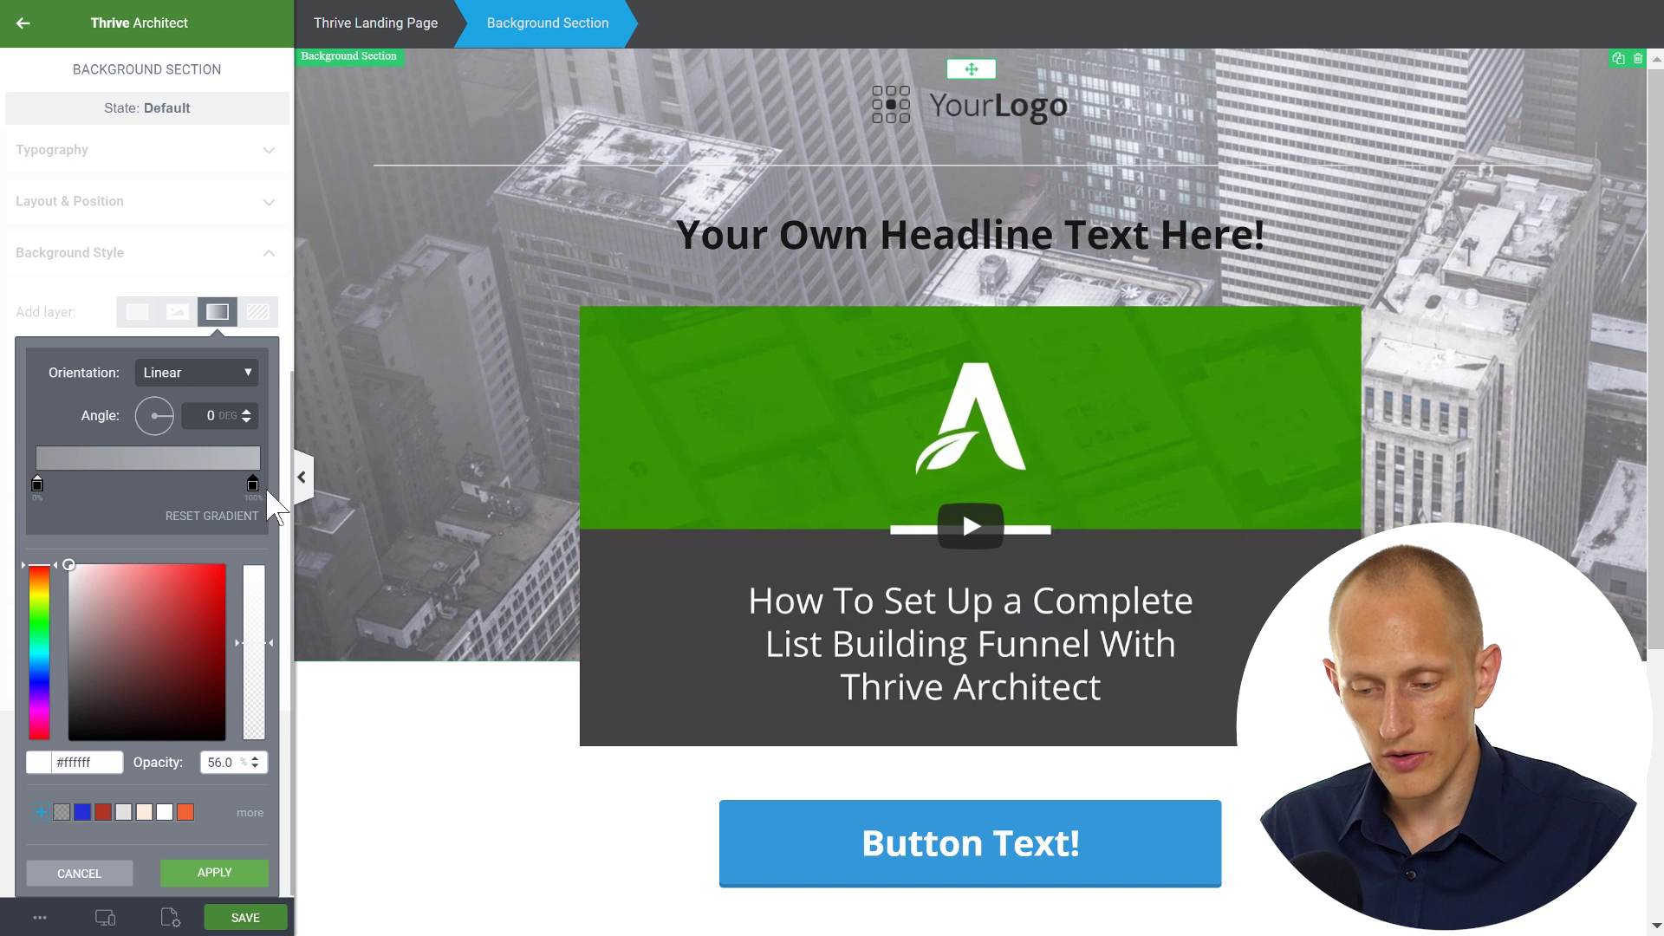
{"action": "left_click_drag", "start_coordinate": [245, 654], "coordinate": [260, 552]}
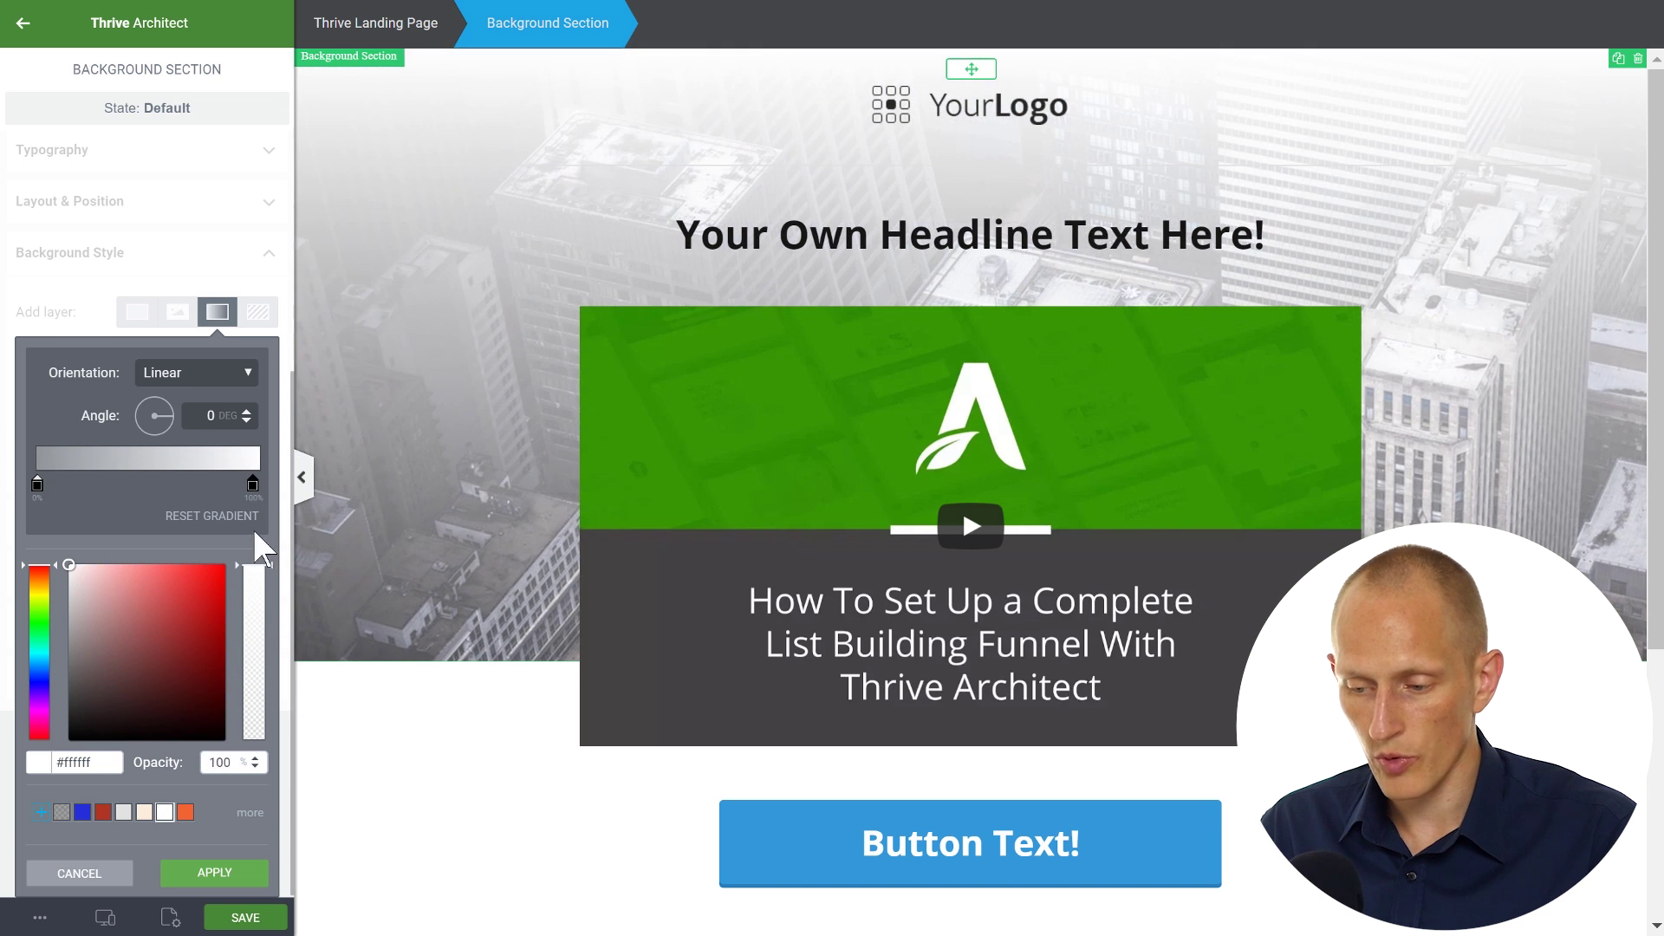
{"action": "left_click", "coordinate": [228, 457]}
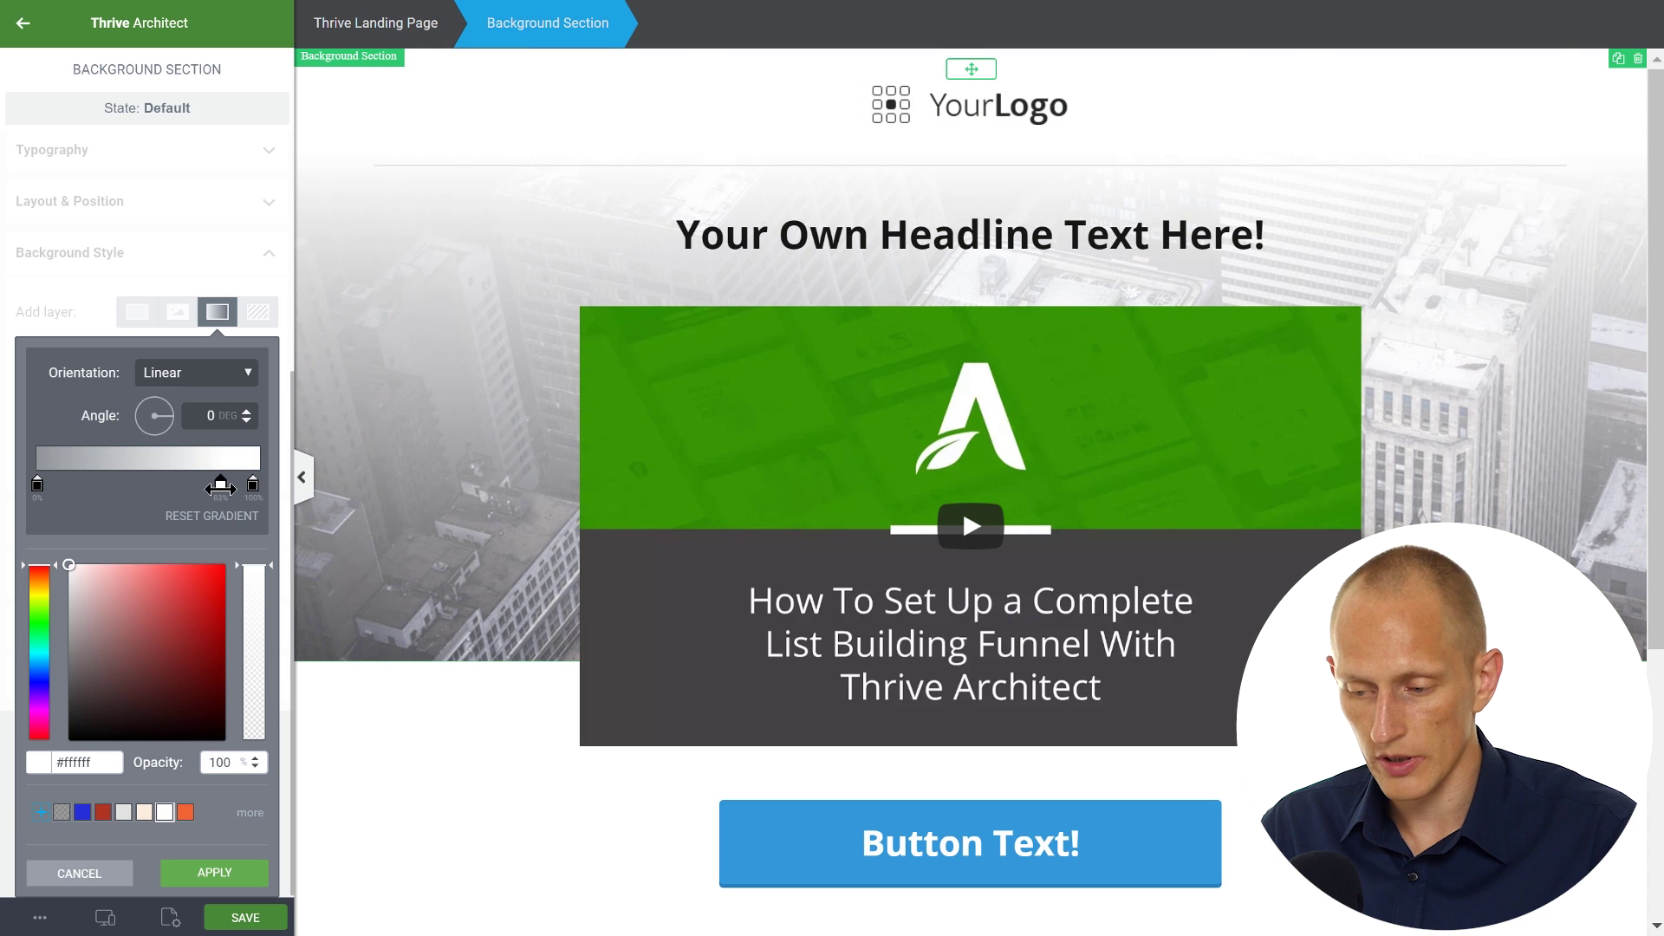
{"action": "left_click_drag", "start_coordinate": [218, 487], "coordinate": [189, 485]}
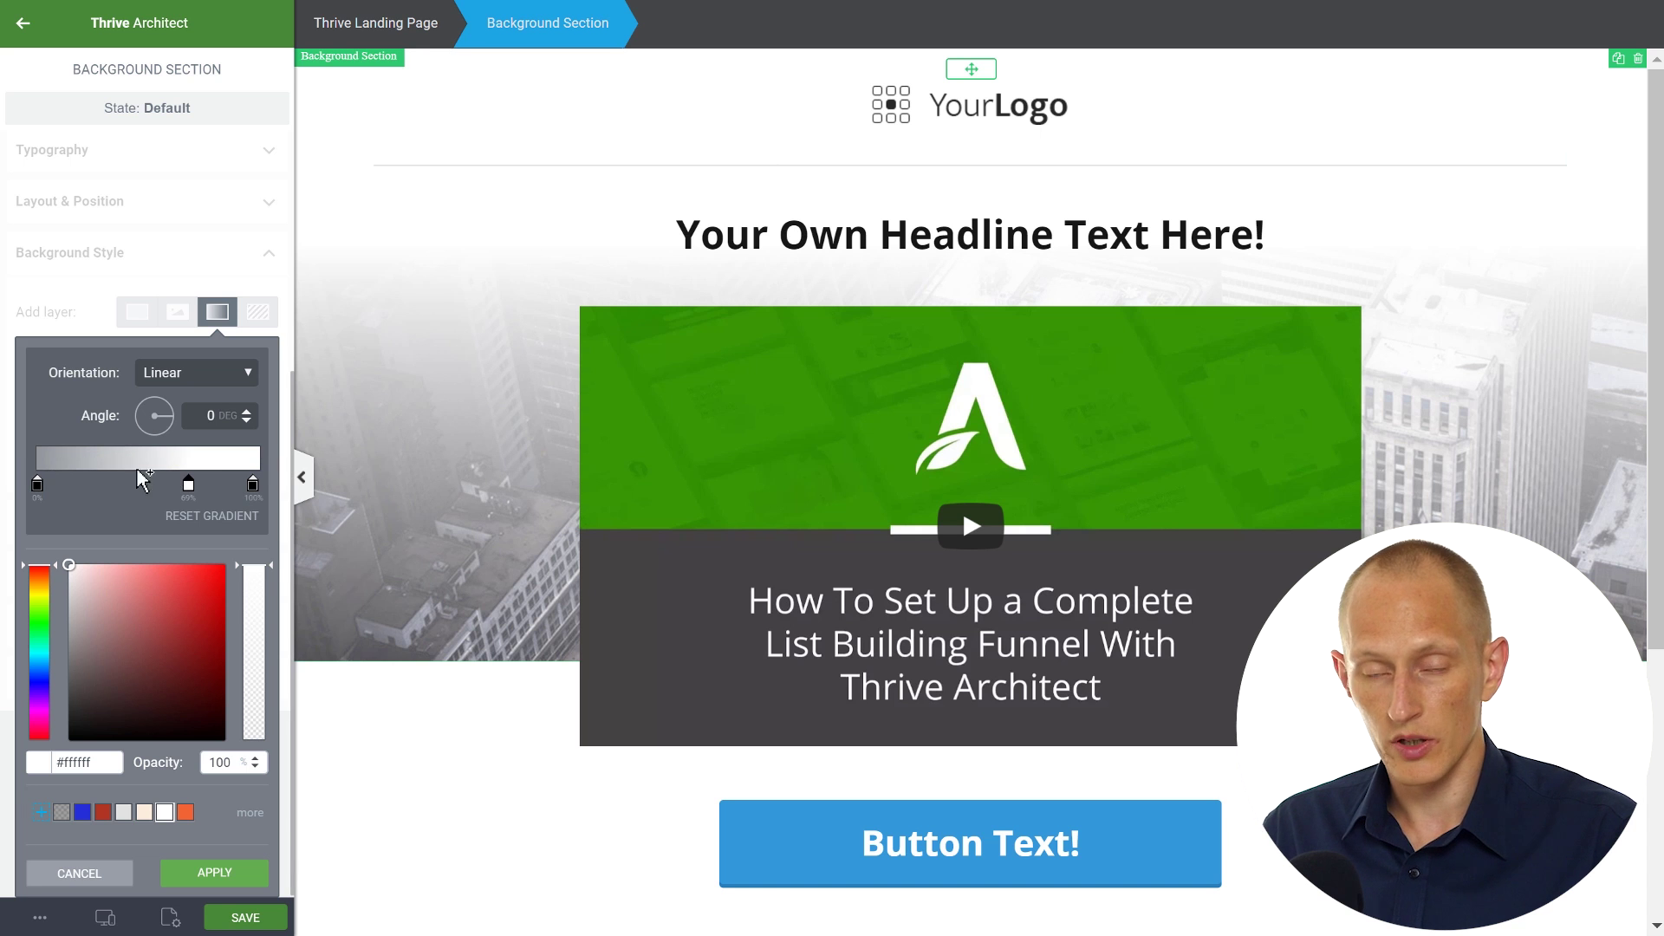
{"action": "left_click", "coordinate": [572, 403]}
{"action": "scroll", "coordinate": [531, 346], "scroll_direction": "down", "scroll_amount": 3}
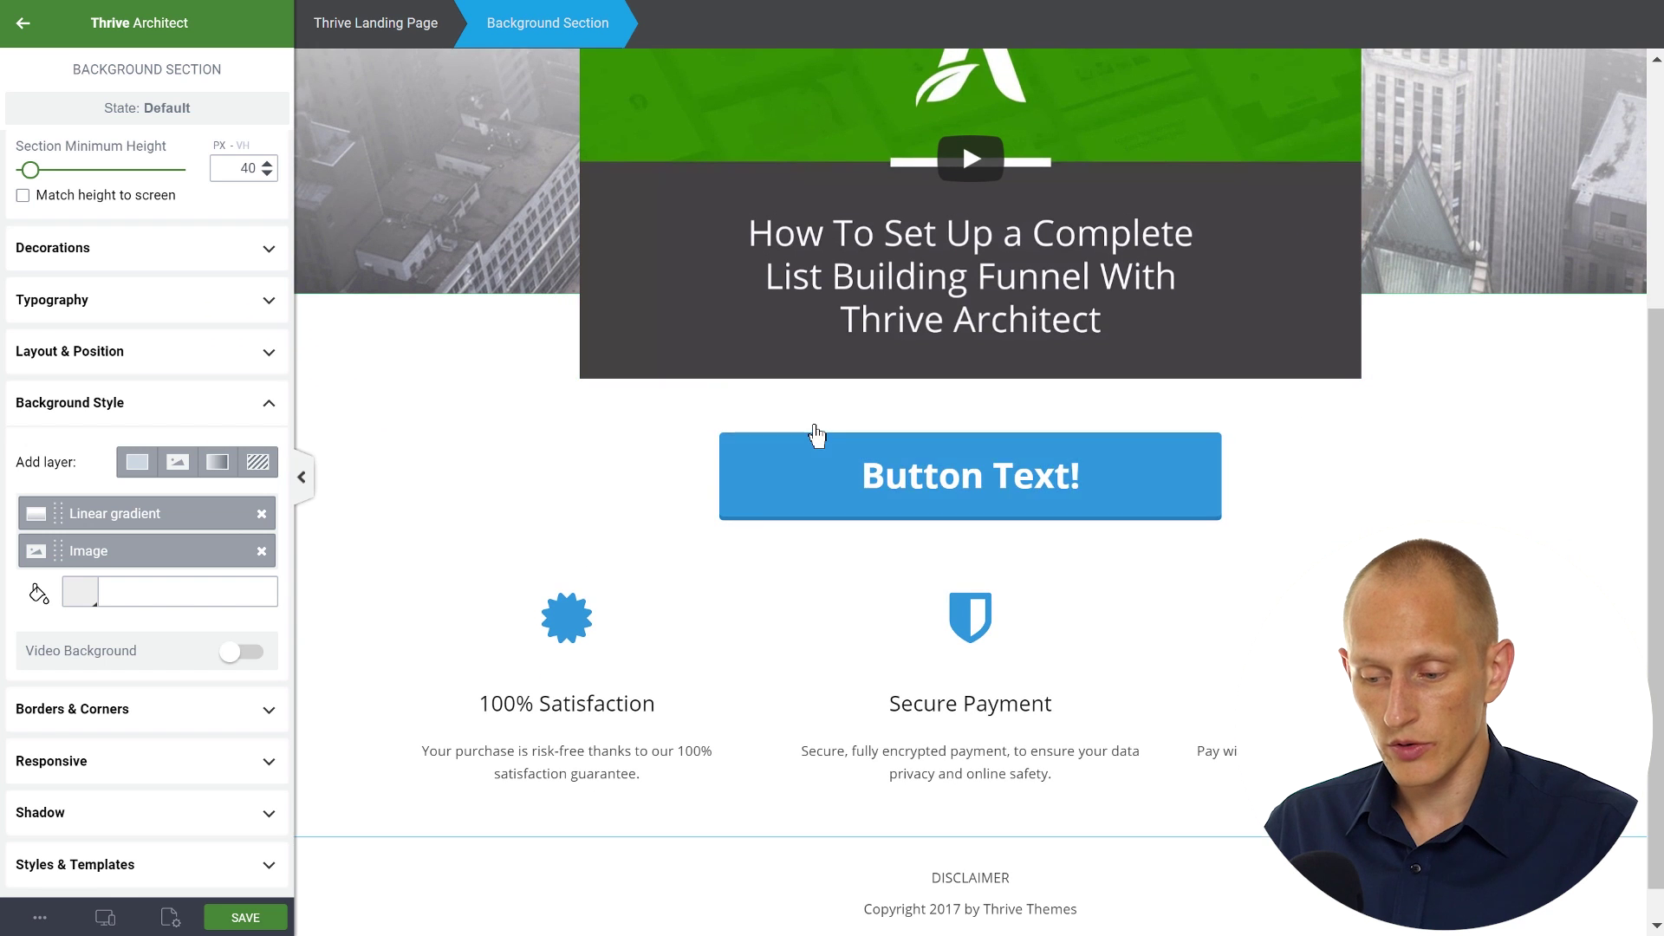
Select the whole Button Text! button and add a gradient background layer.
{"action": "left_click", "coordinate": [758, 476]}
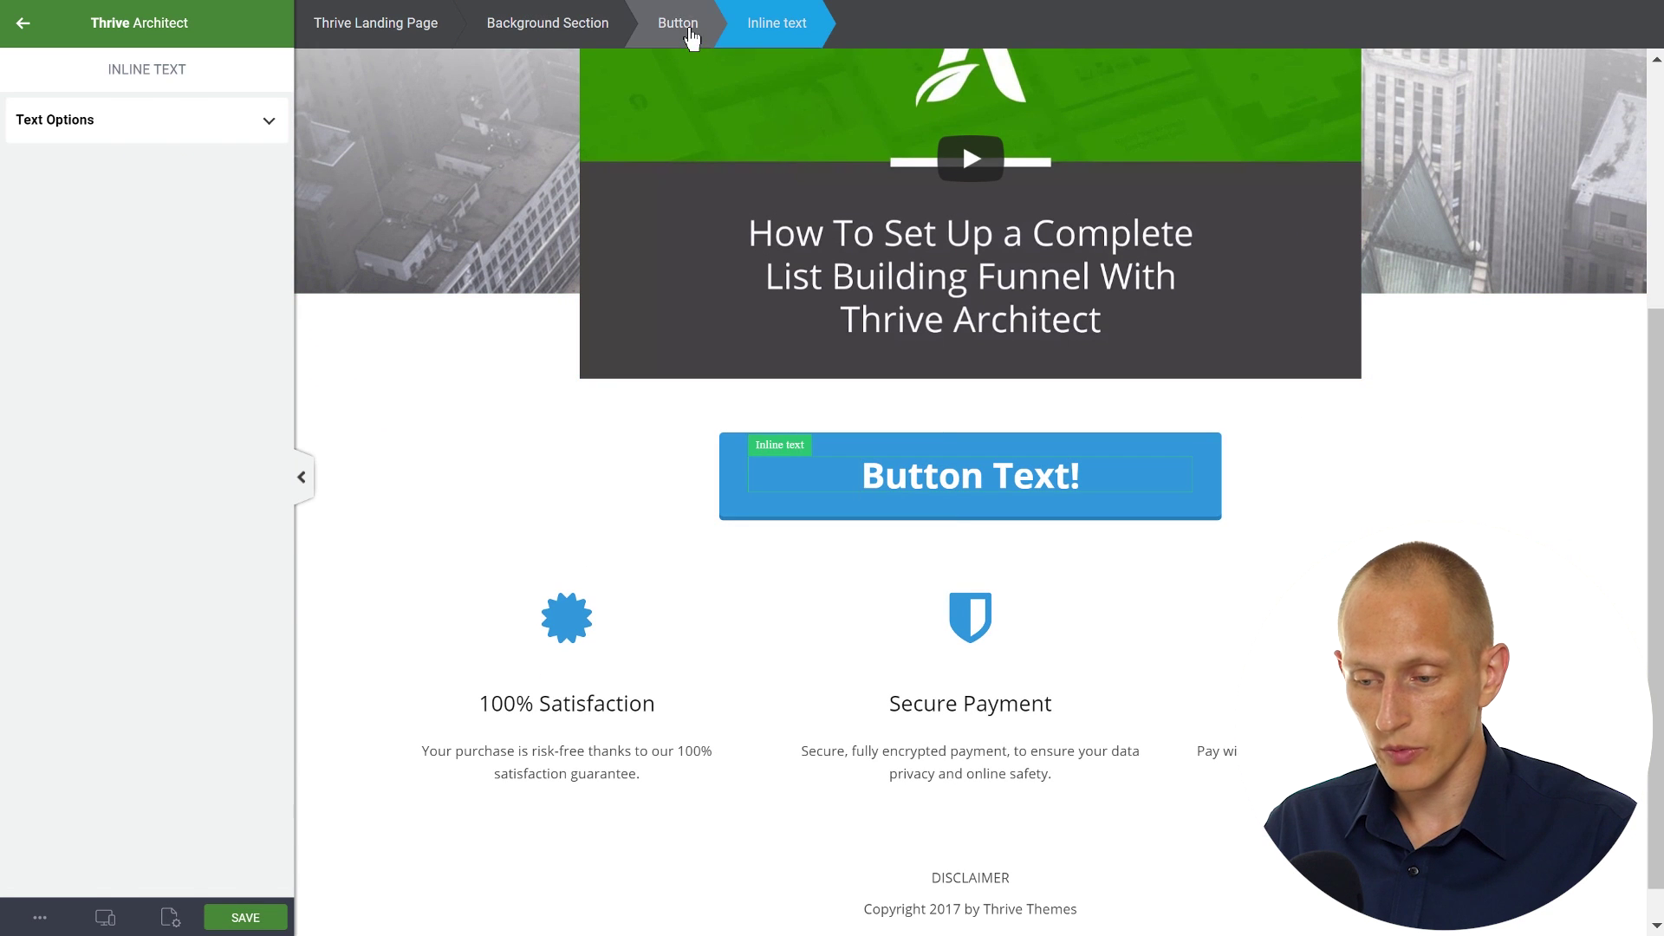
{"action": "left_click", "coordinate": [691, 22]}
{"action": "scroll", "coordinate": [186, 494], "scroll_direction": "down", "scroll_amount": 3}
{"action": "scroll", "coordinate": [194, 549], "scroll_direction": "down", "scroll_amount": 1}
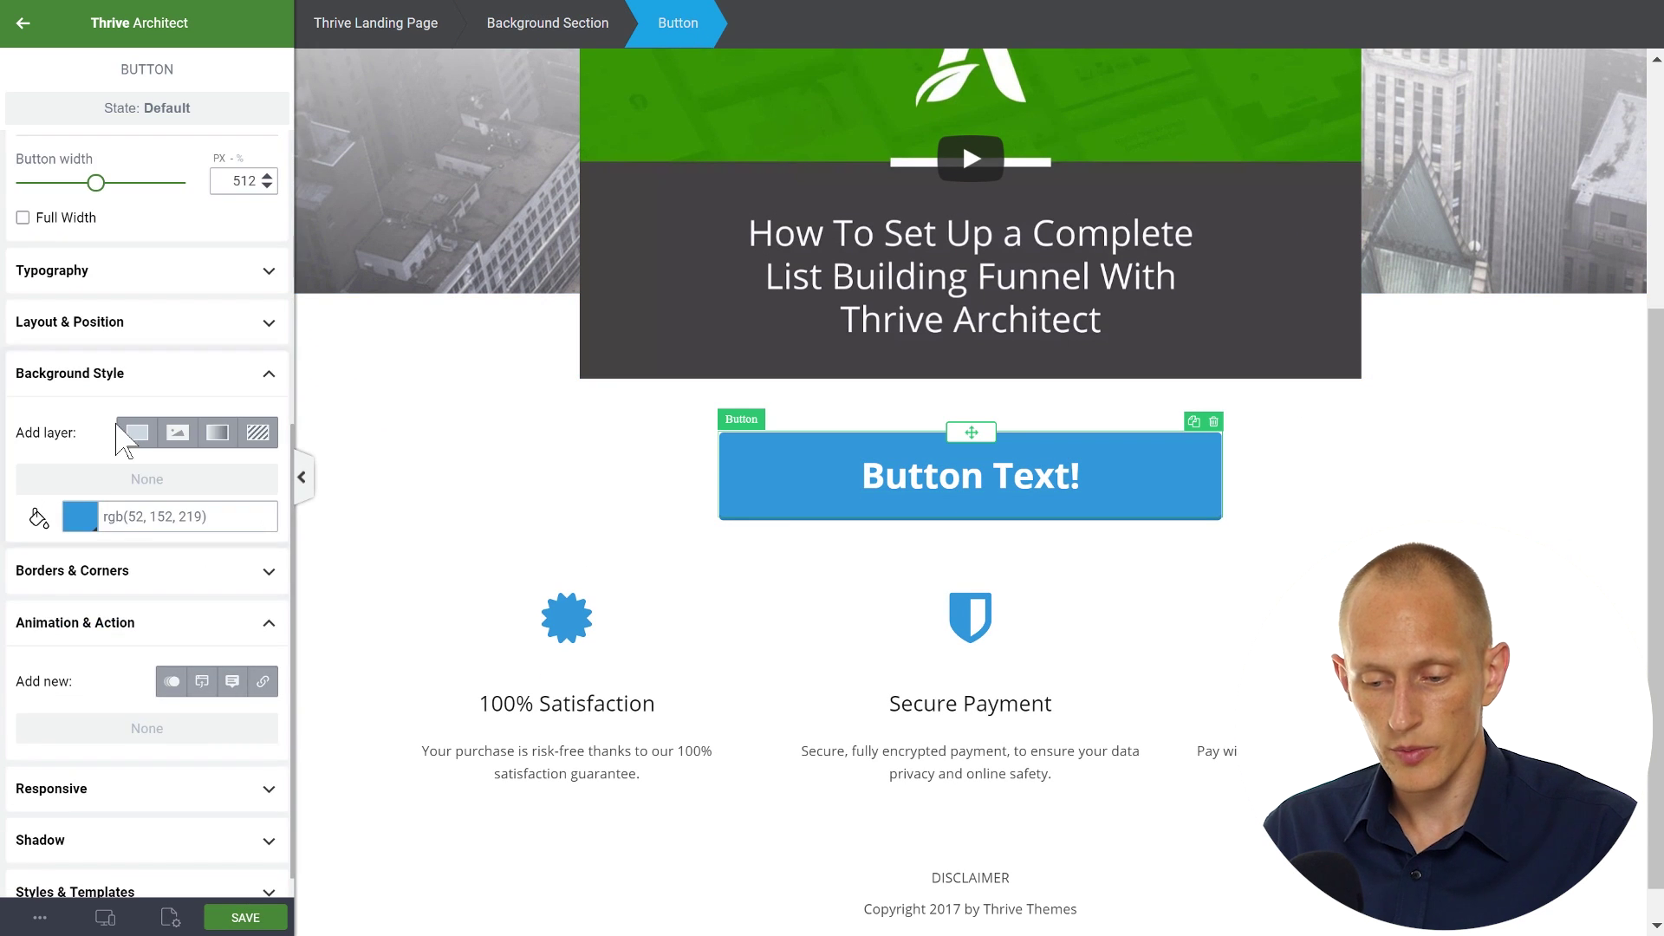
{"action": "left_click", "coordinate": [217, 431]}
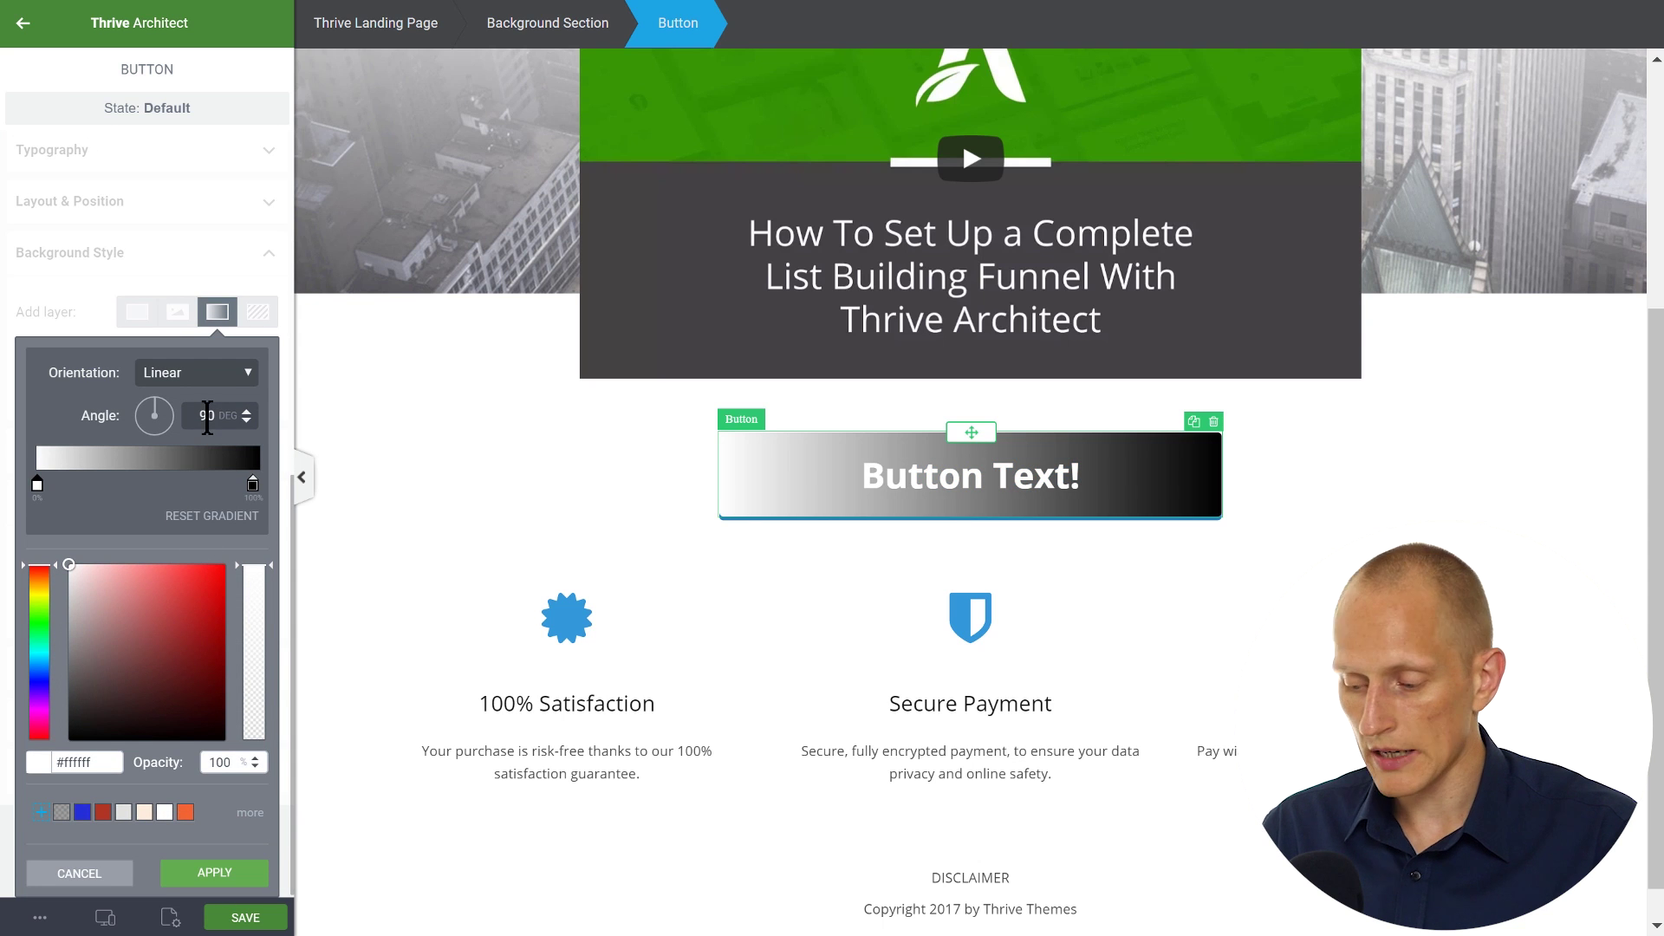
Give the button gradient a 0° angle with two close blues, and apply it.
{"action": "key", "text": "BackSpace"}
{"action": "left_click", "coordinate": [38, 675]}
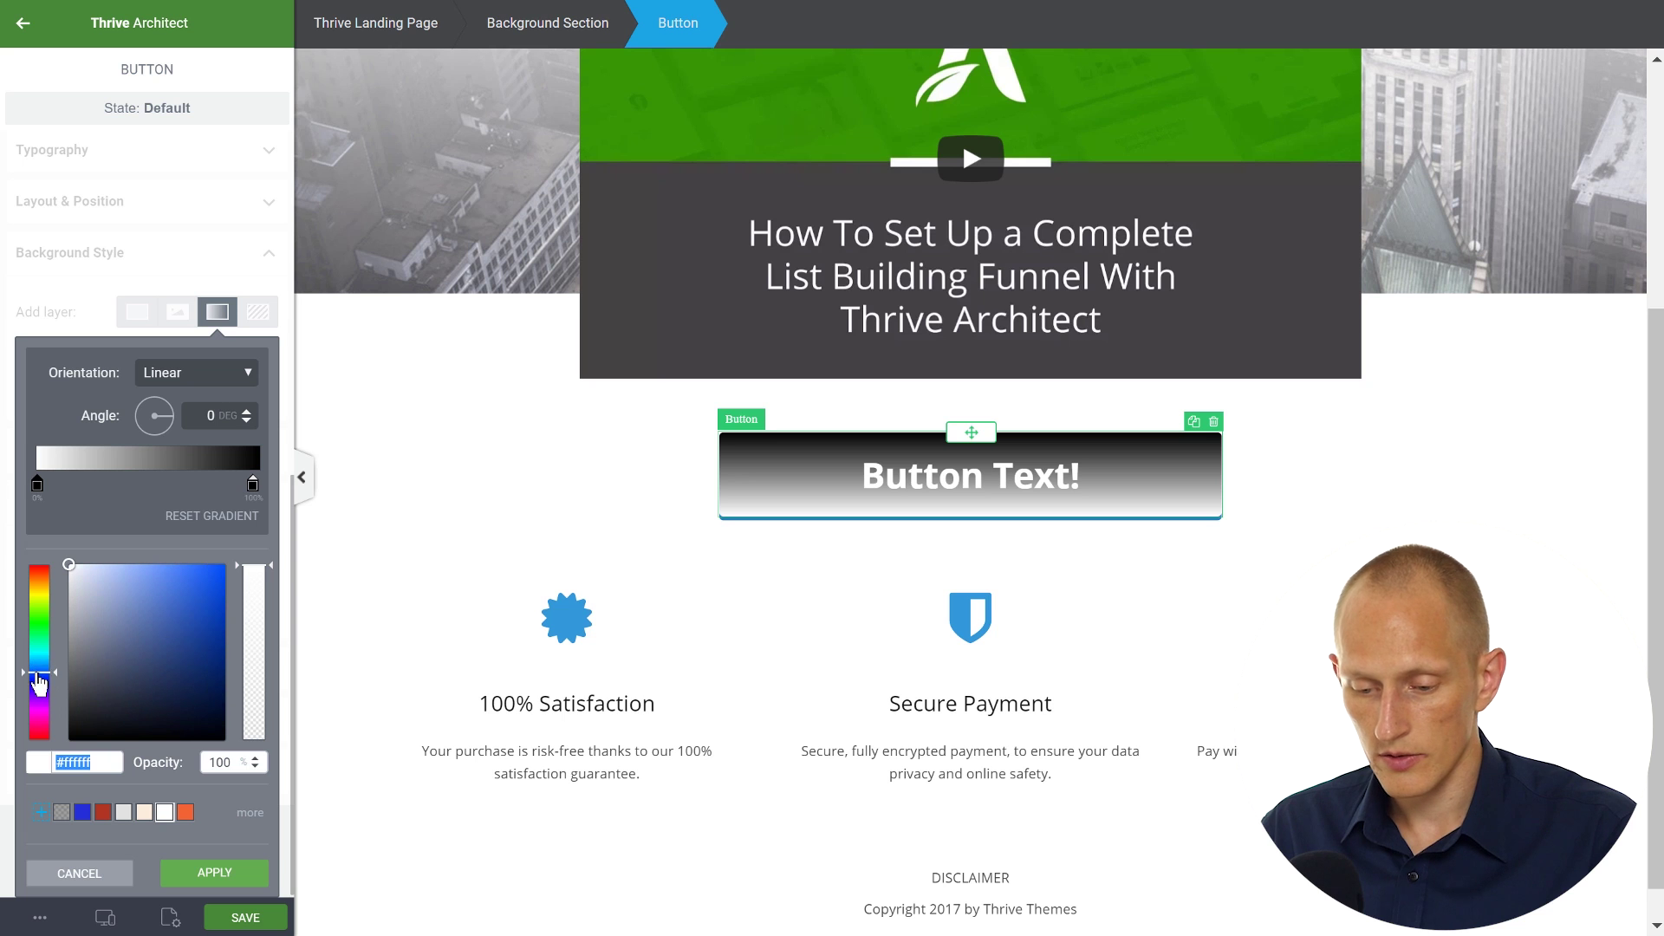
{"action": "left_click_drag", "start_coordinate": [191, 620], "coordinate": [153, 586]}
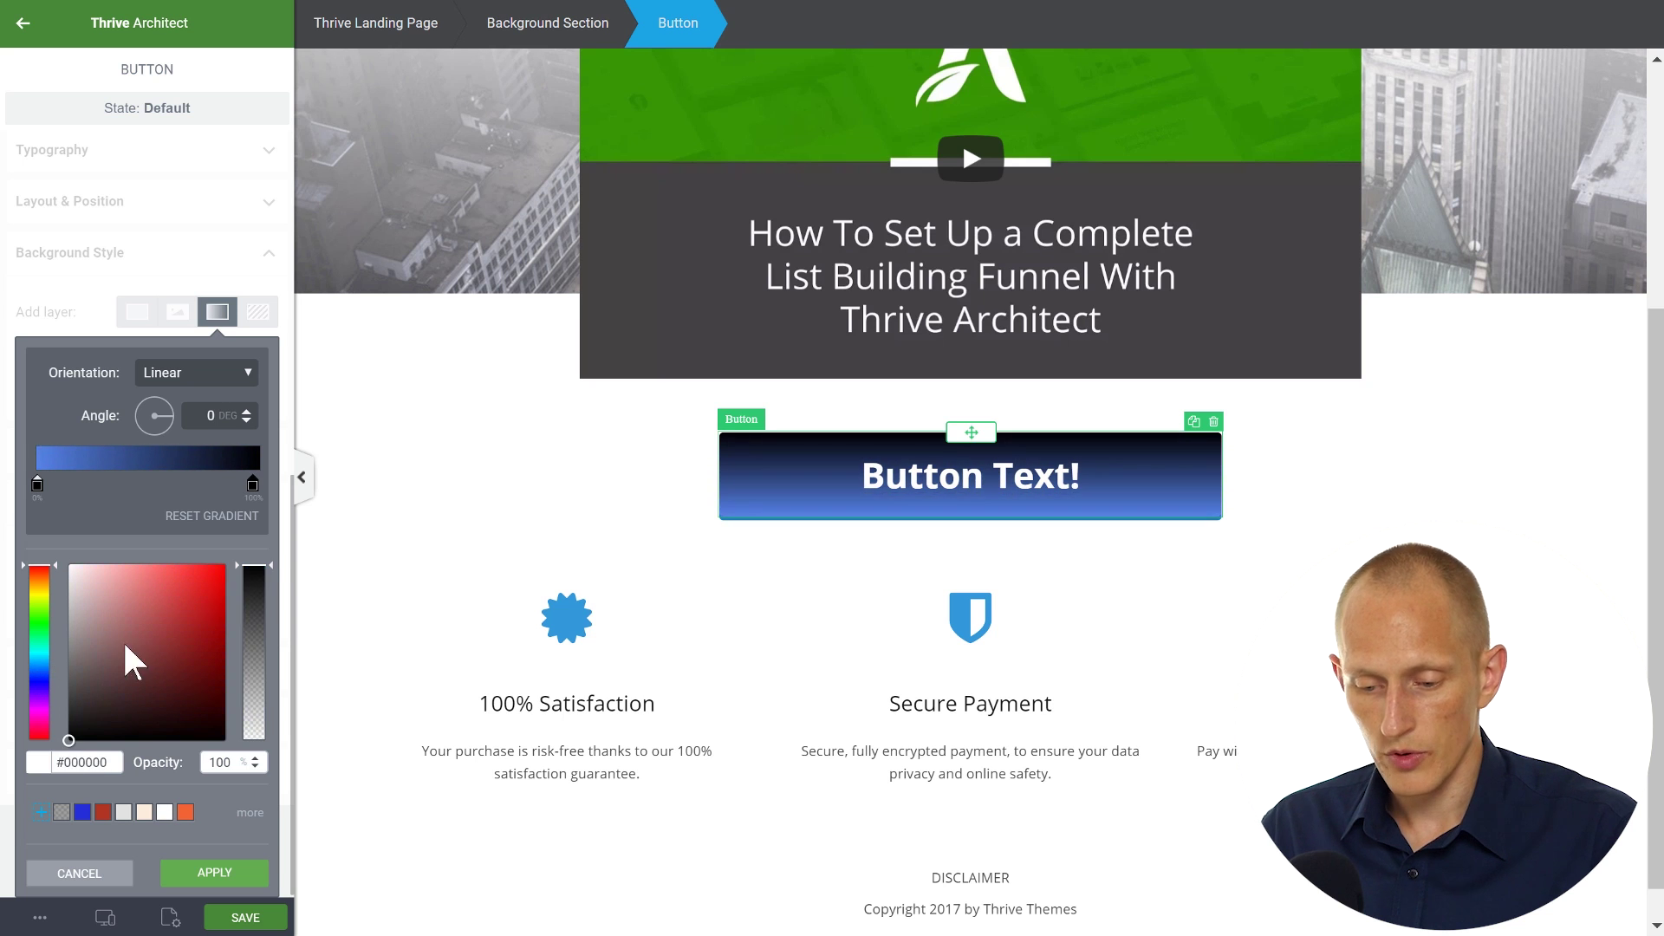
{"action": "type", "text": "#5683e6"}
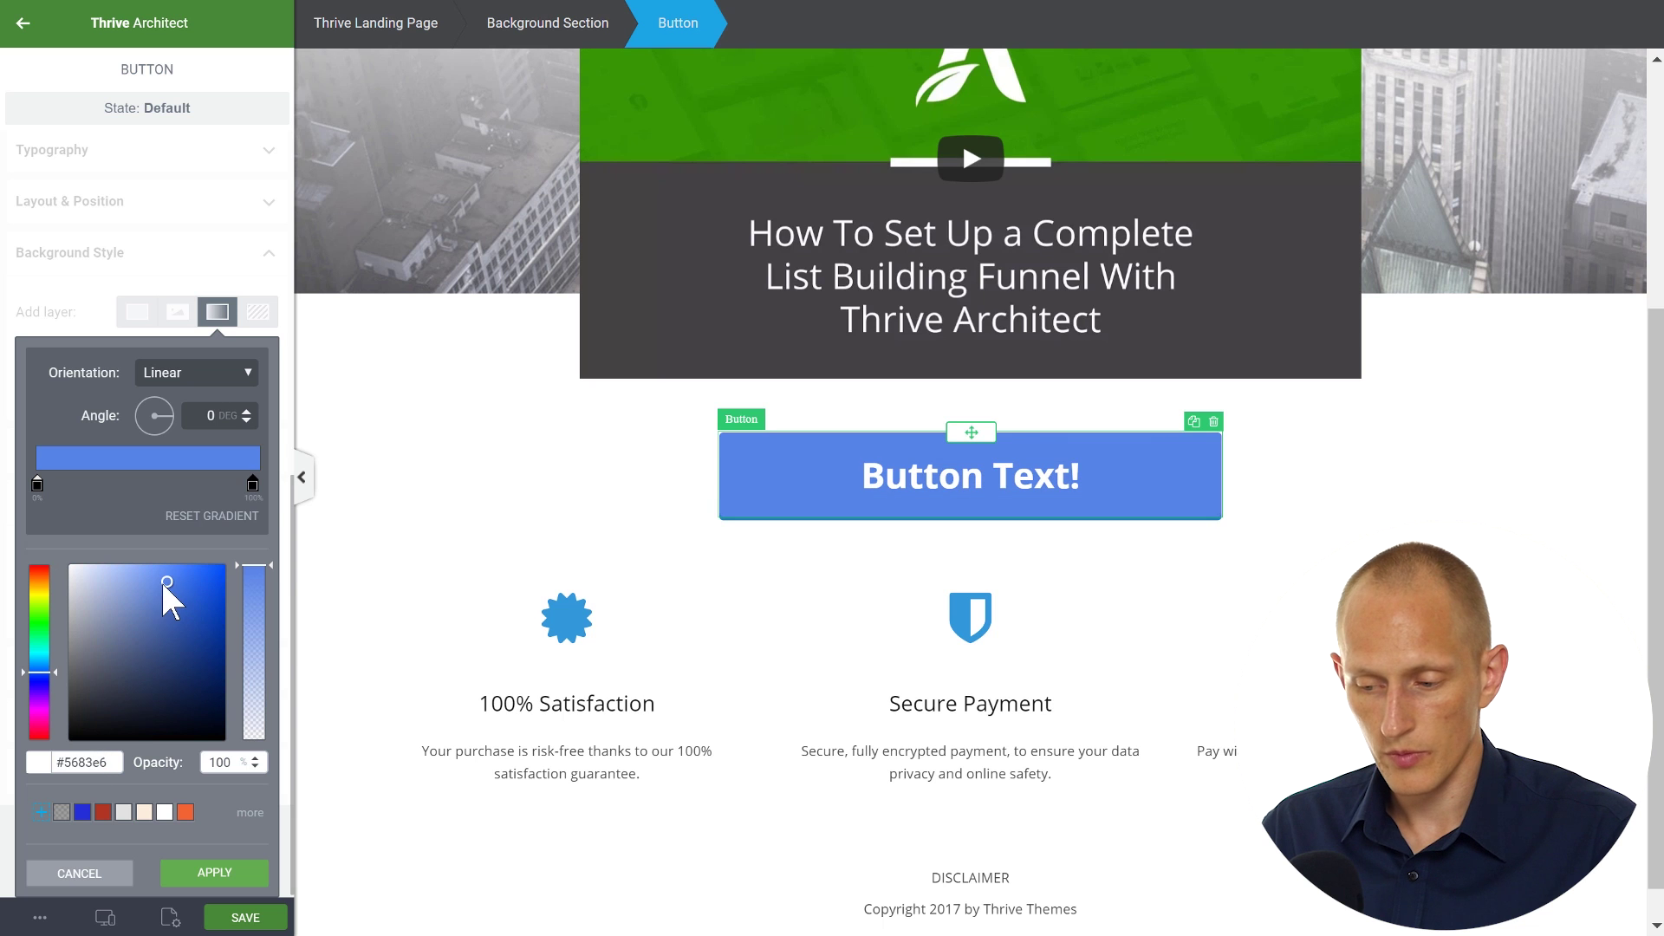
{"action": "left_click_drag", "start_coordinate": [166, 583], "coordinate": [178, 595]}
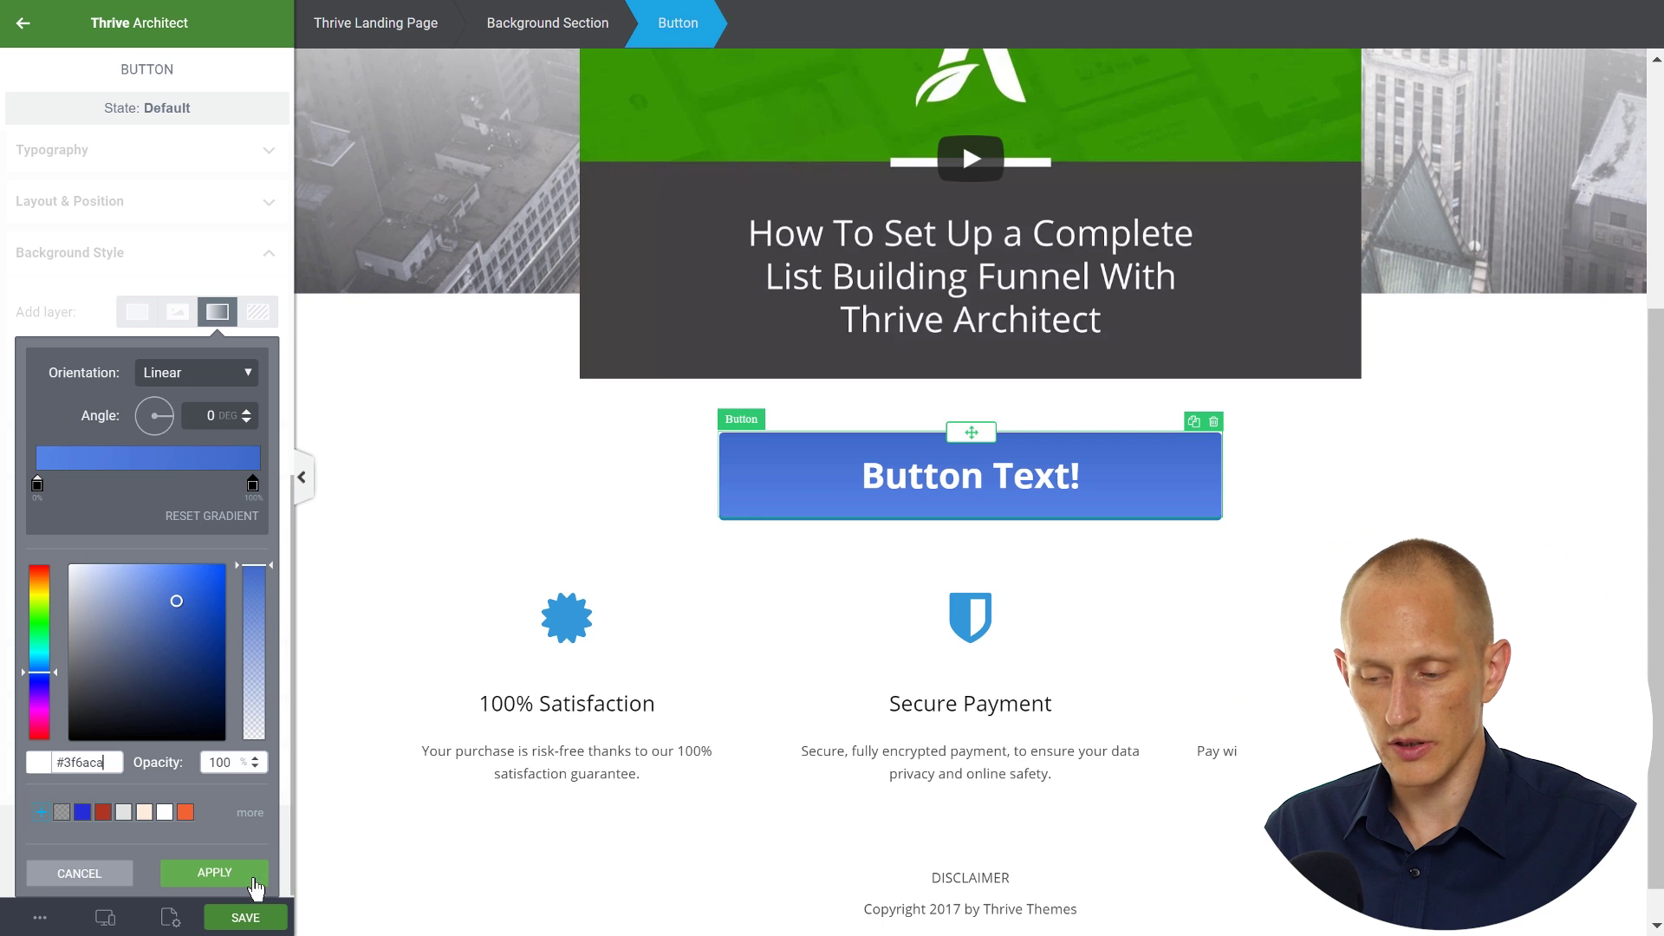
{"action": "left_click", "coordinate": [215, 872]}
Delete the hero's city image layer, add a gradient layer, and make its right stop red.
{"action": "left_click", "coordinate": [509, 520]}
{"action": "scroll", "coordinate": [506, 585], "scroll_direction": "up", "scroll_amount": 3}
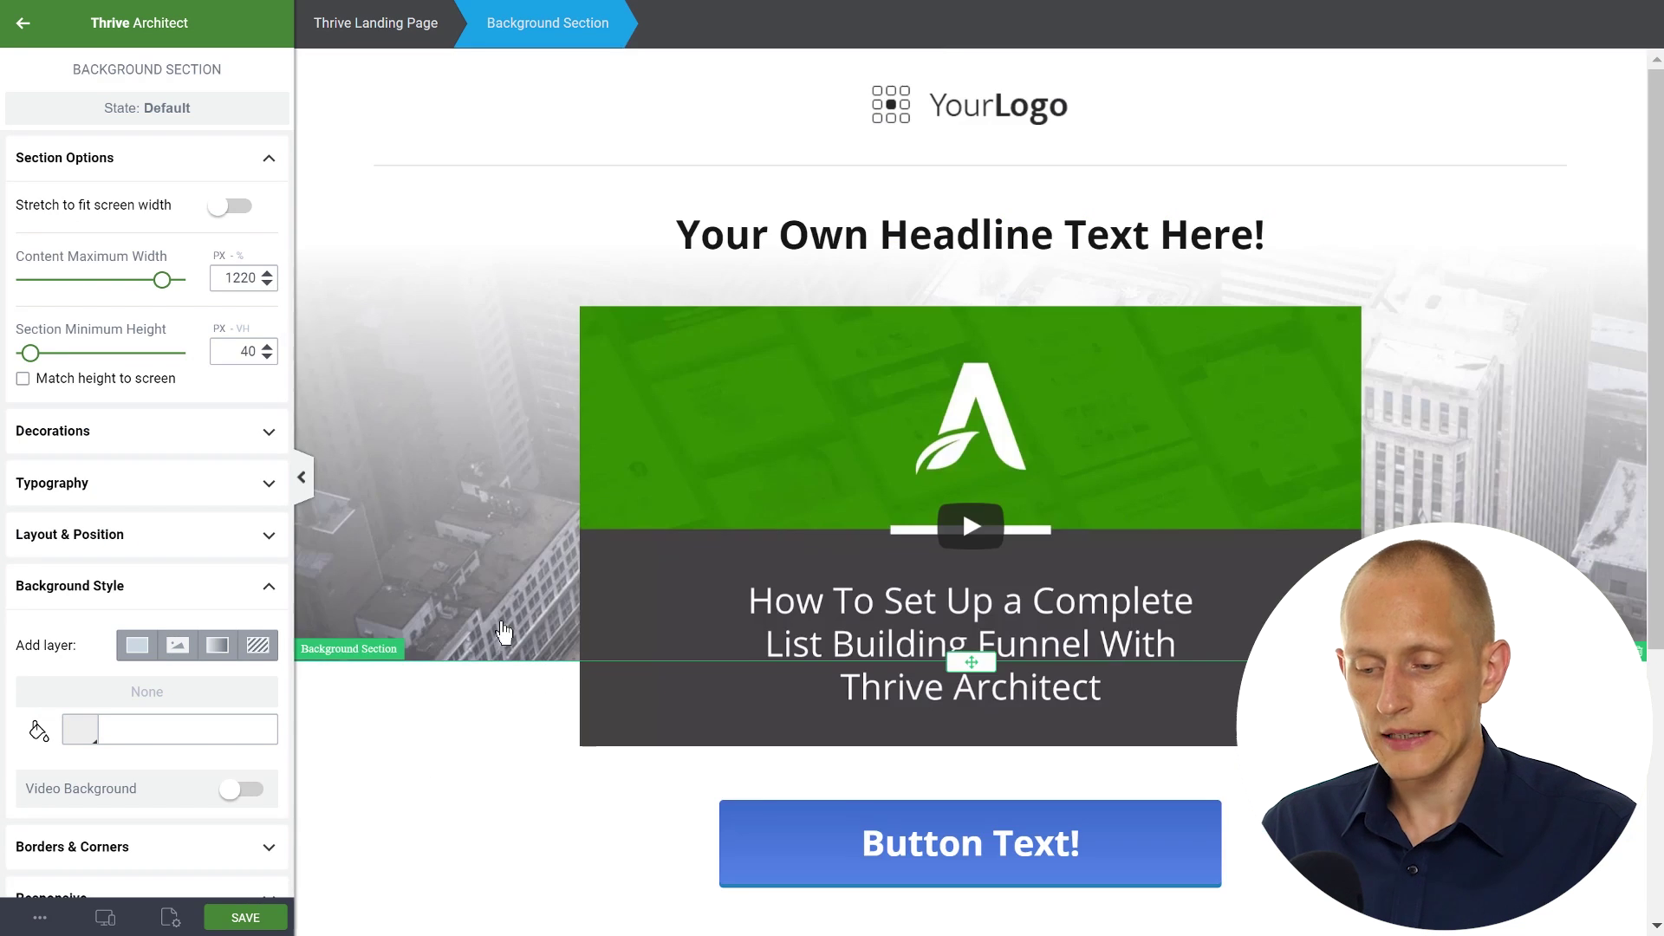
{"action": "scroll", "coordinate": [182, 625], "scroll_direction": "down", "scroll_amount": 3}
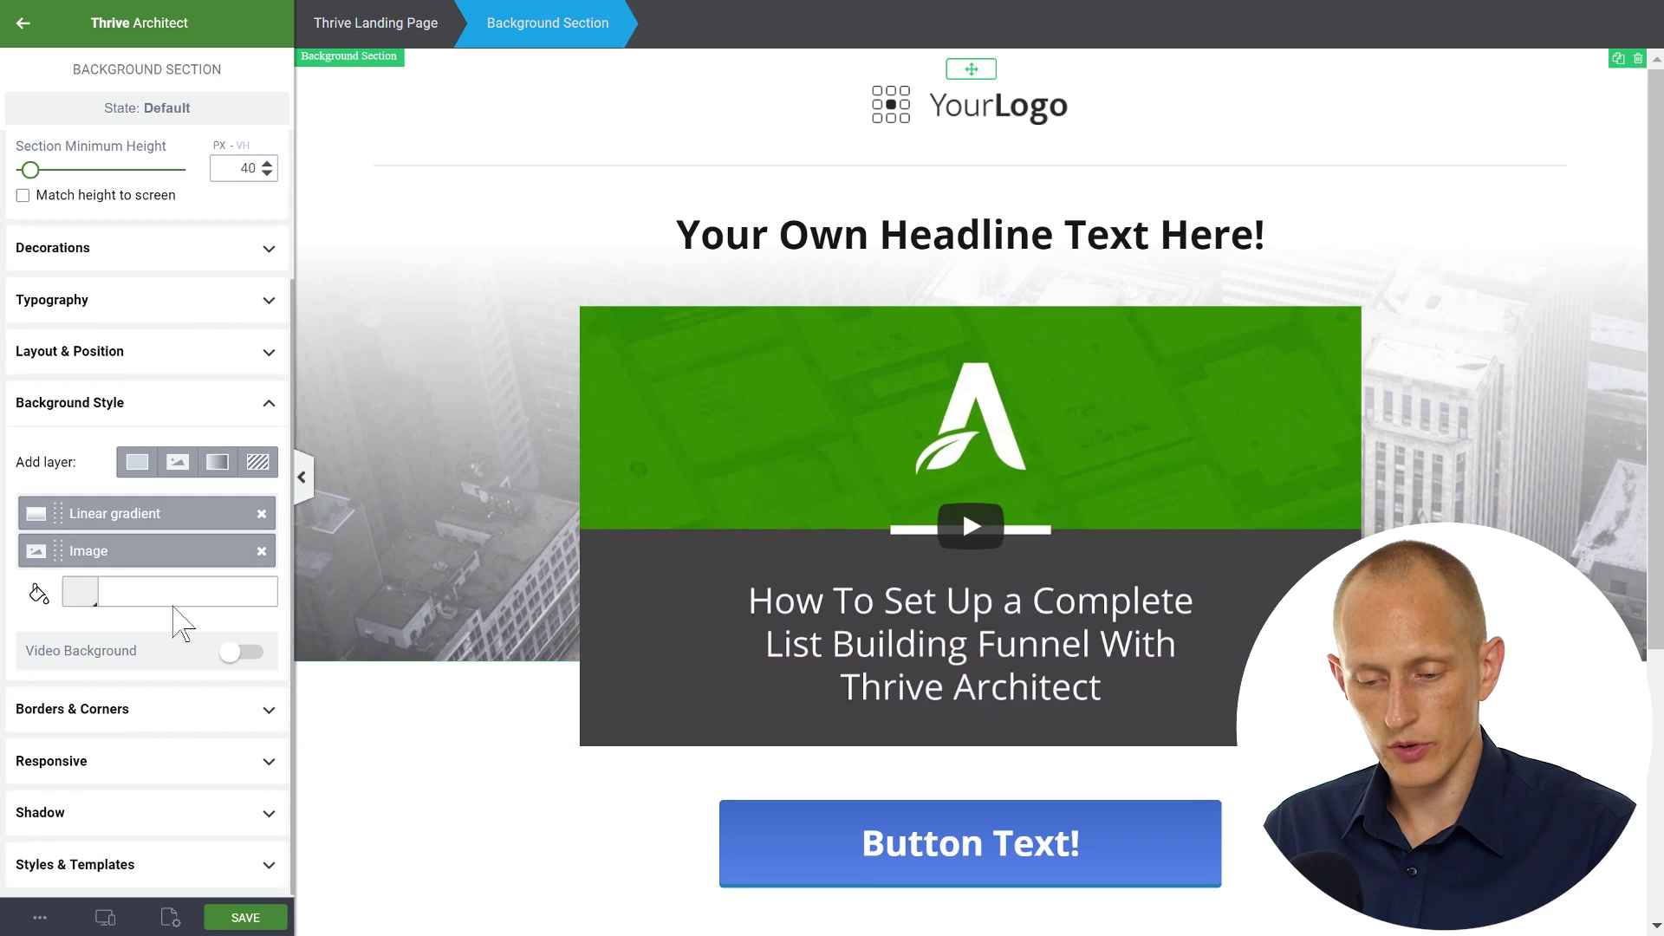
{"action": "left_click", "coordinate": [262, 551]}
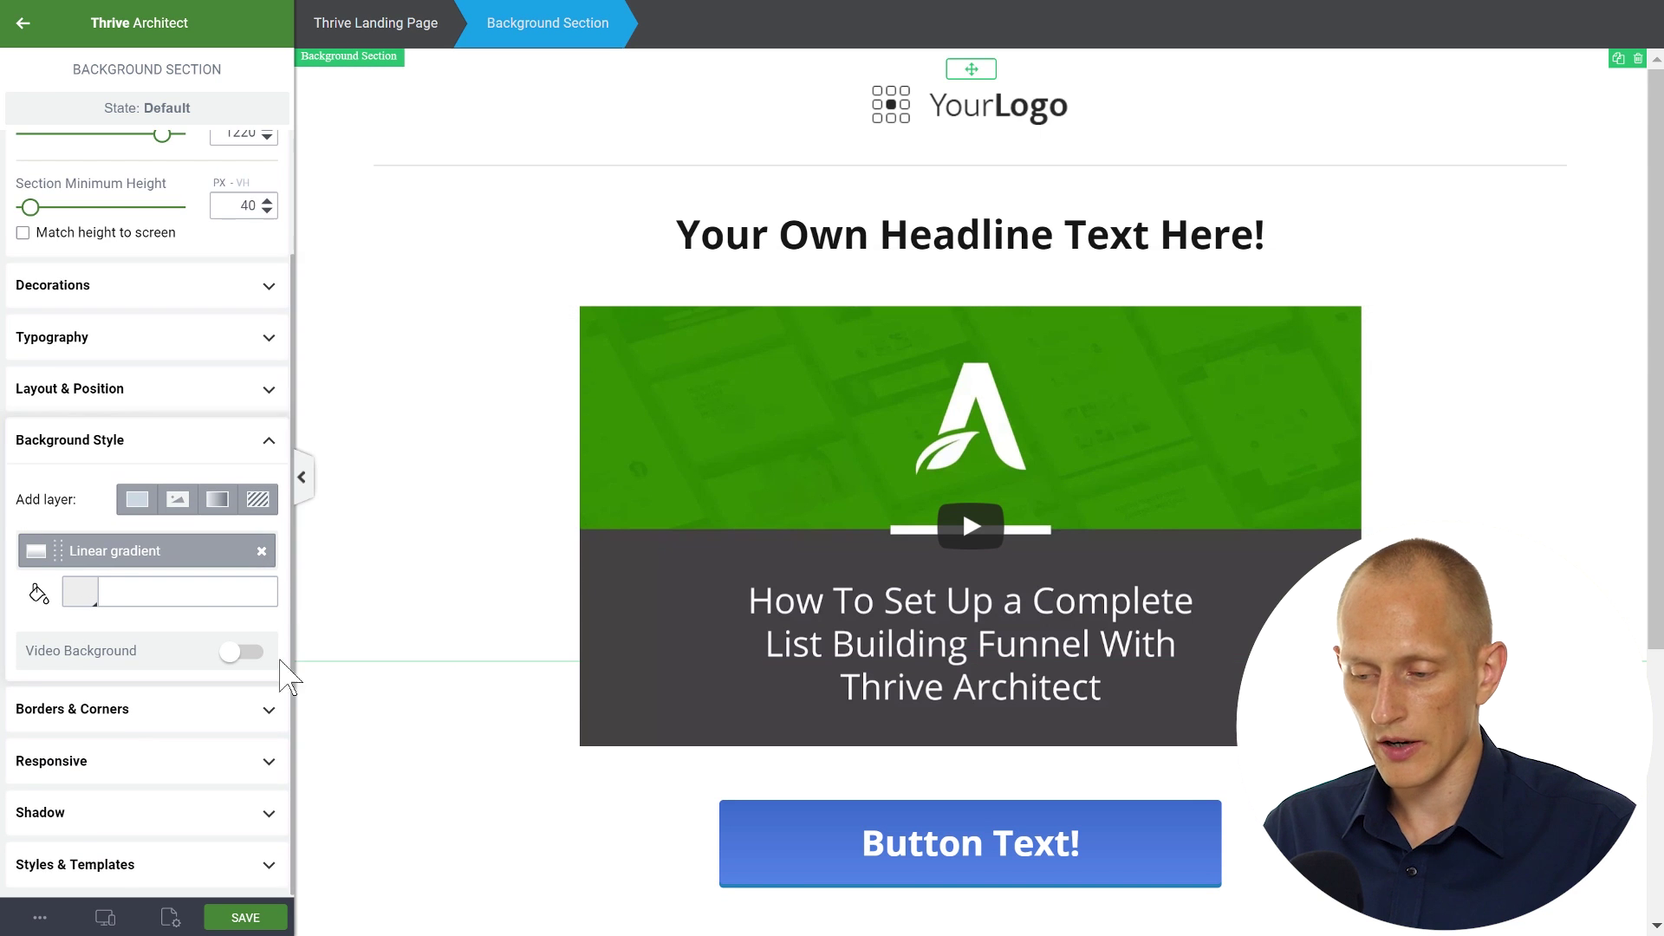
{"action": "left_click", "coordinate": [218, 500]}
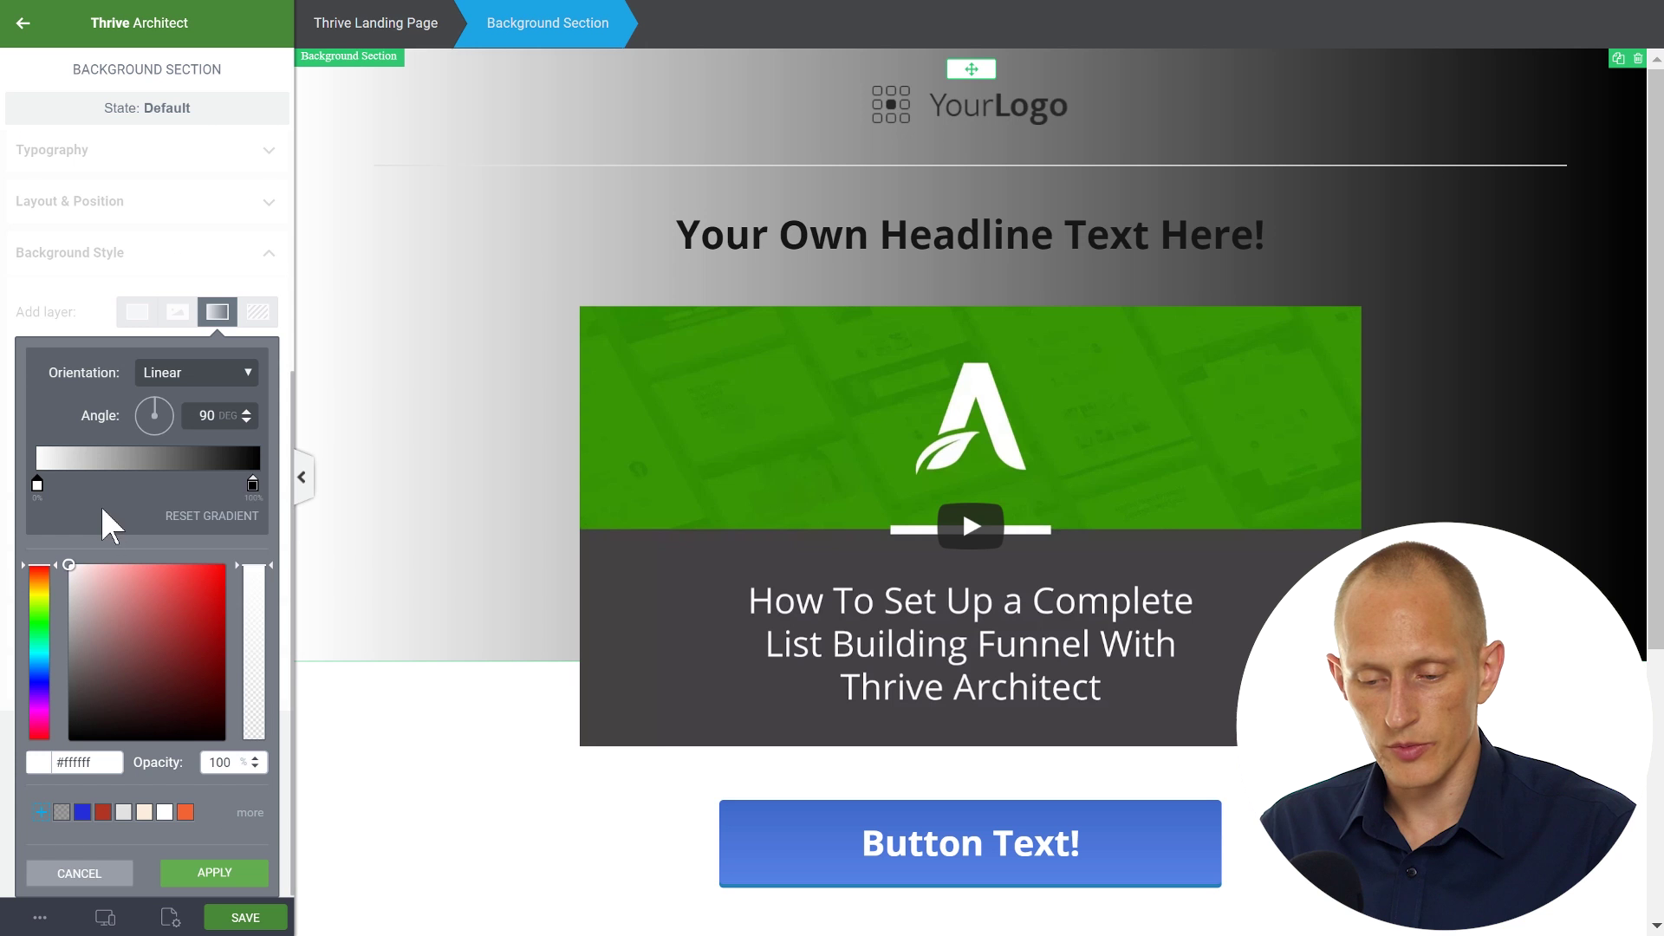
{"action": "left_click", "coordinate": [252, 483]}
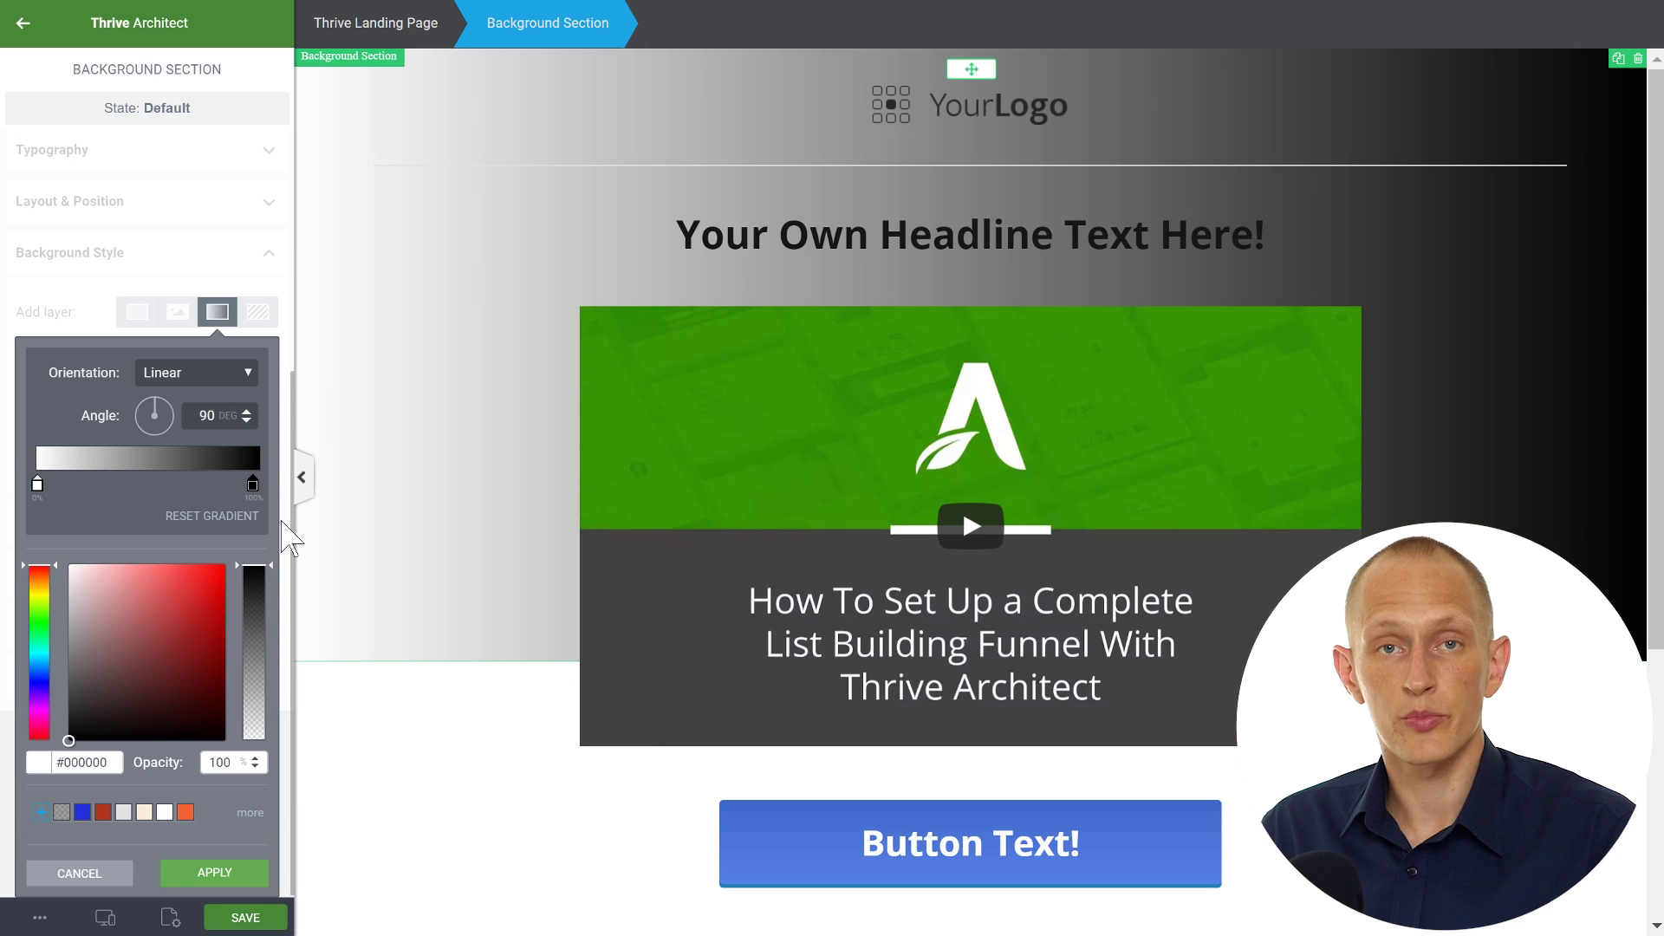
{"action": "left_click", "coordinate": [102, 813]}
{"action": "left_click", "coordinate": [38, 487]}
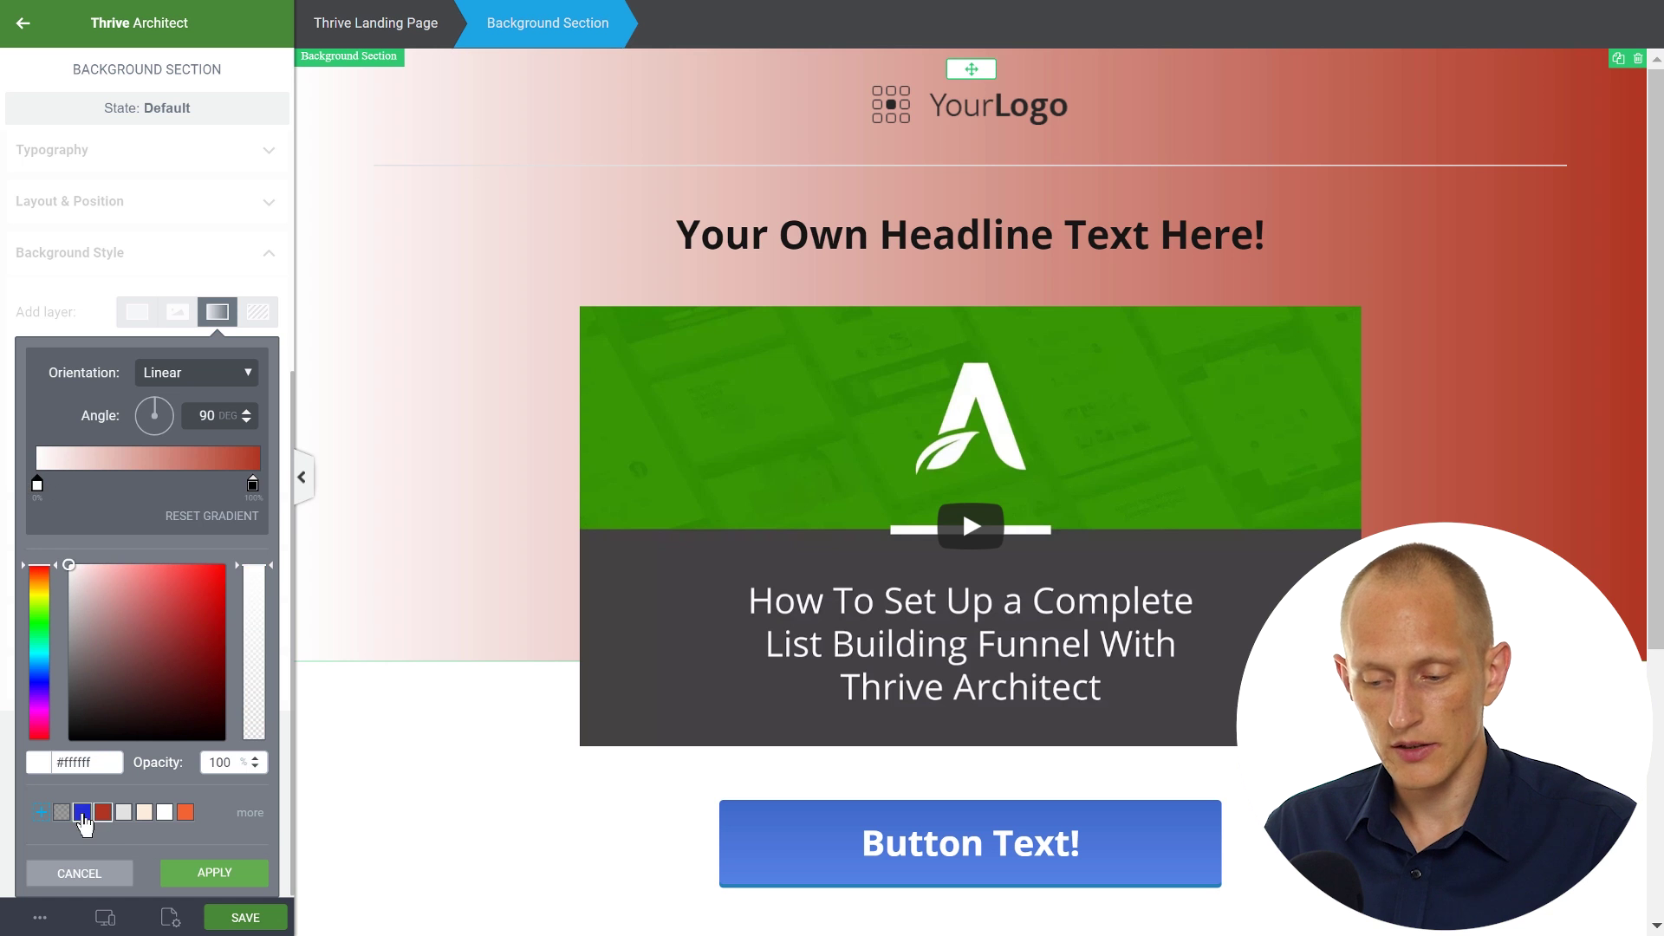
Set the hero gradient's left stop to the blue swatch.
{"action": "left_click", "coordinate": [82, 812]}
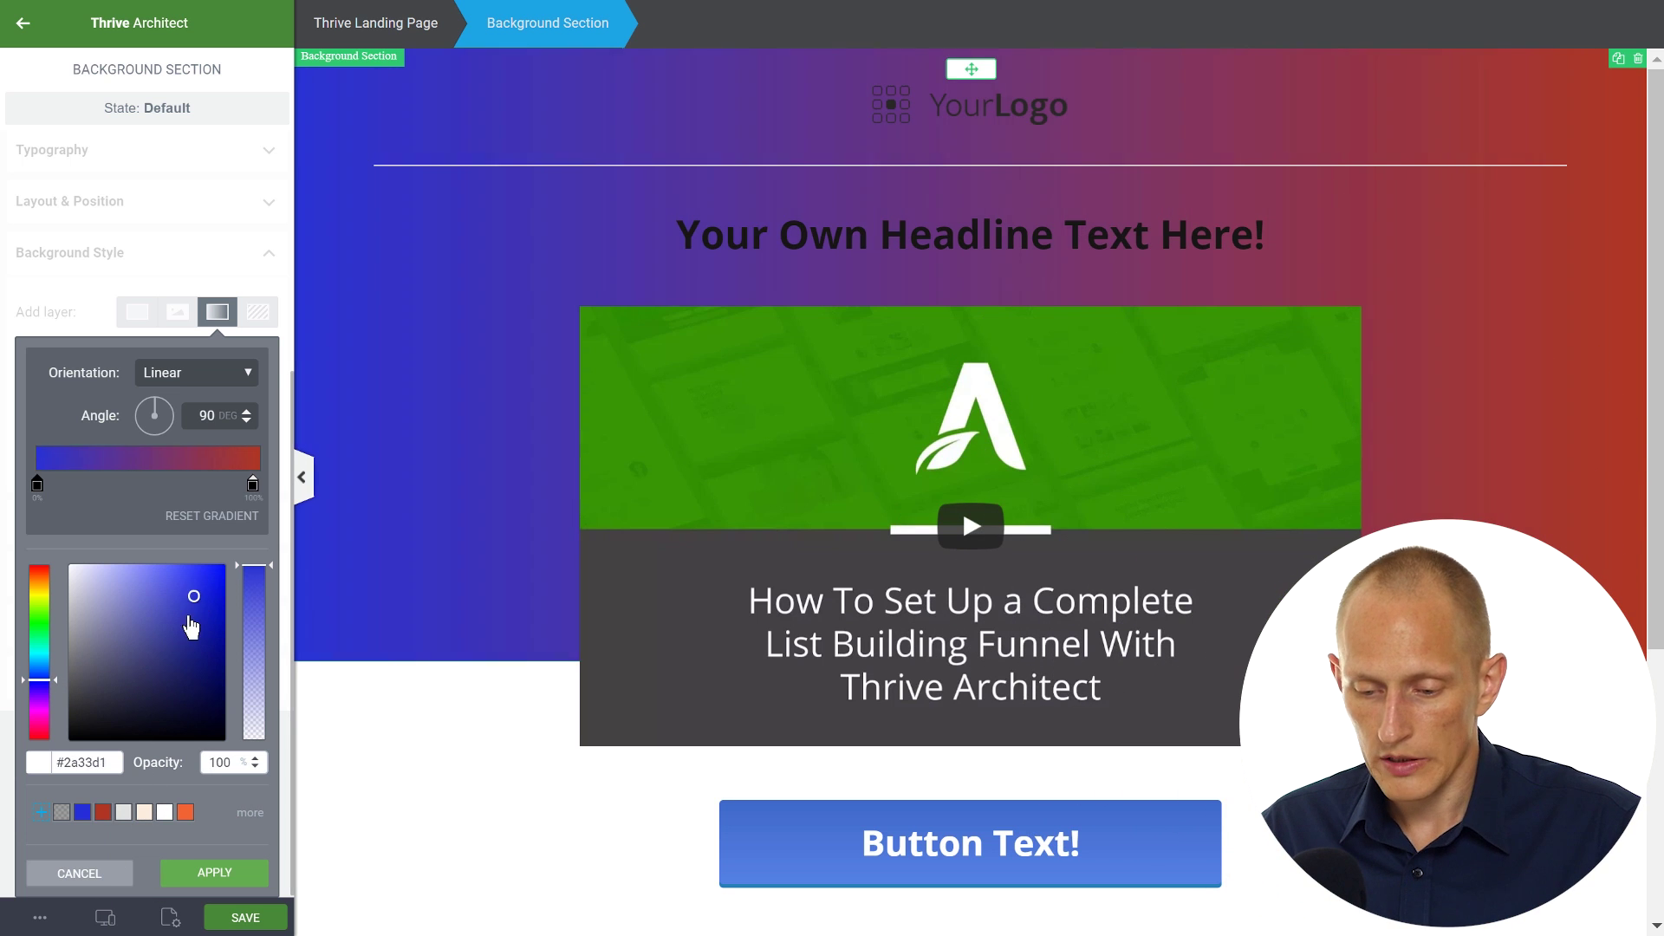
Soften the left stop to a muted indigo and copy its hex code.
{"action": "left_click_drag", "start_coordinate": [184, 627], "coordinate": [170, 631]}
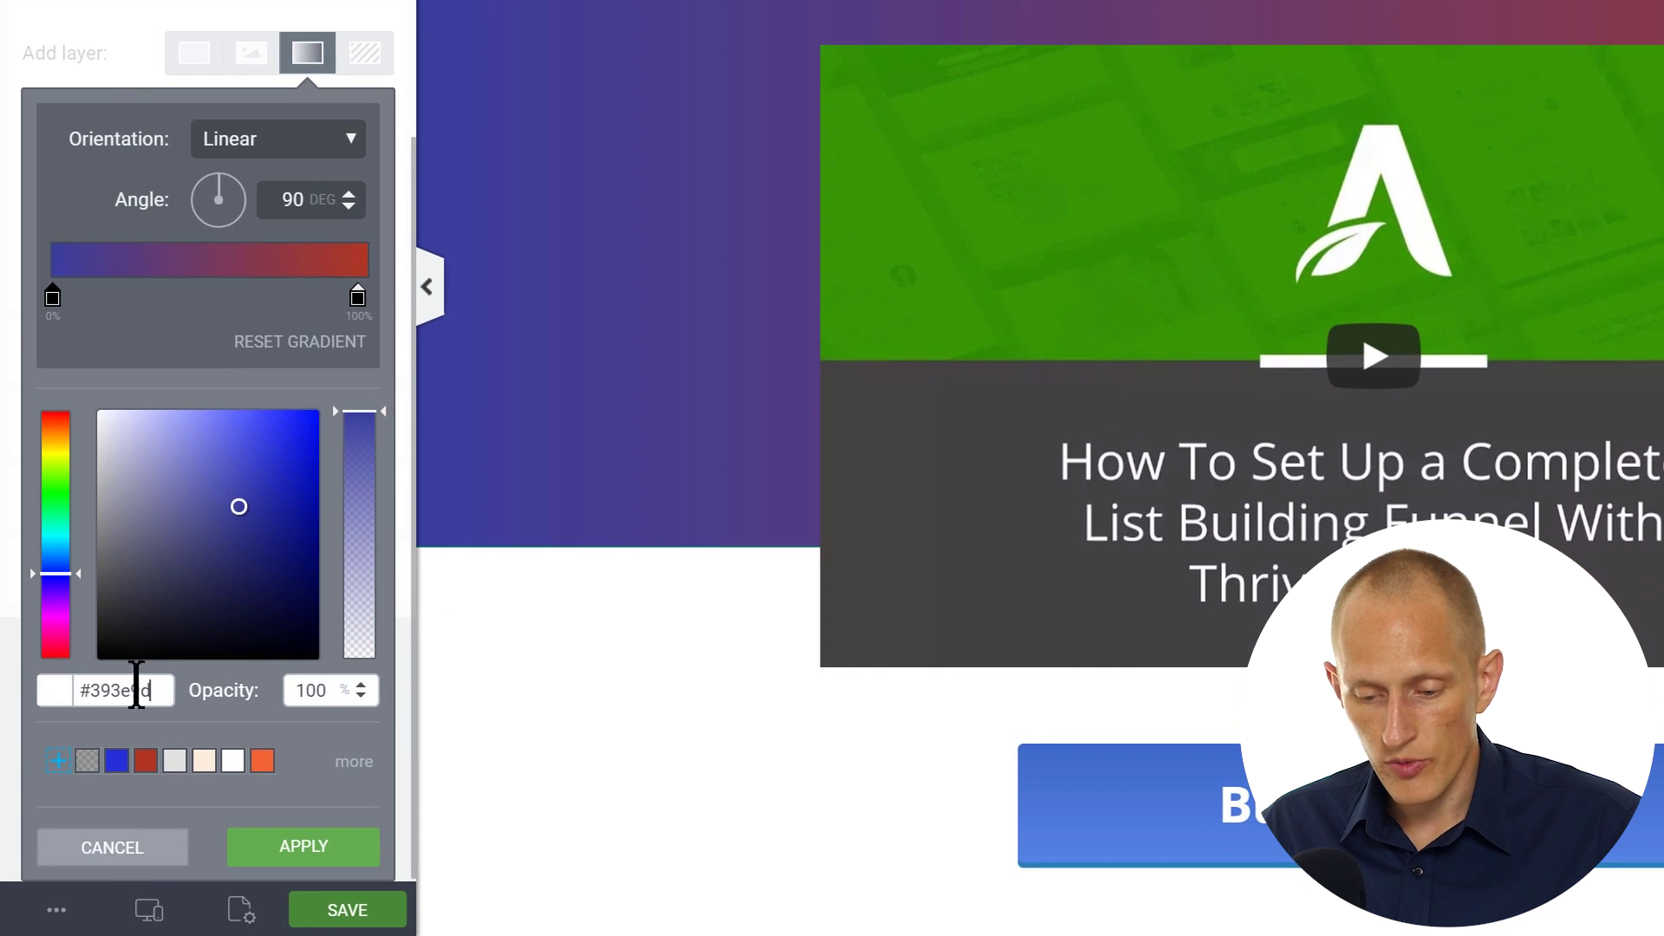
{"action": "key", "text": "ctrl+a"}
{"action": "key", "text": "ctrl+c"}
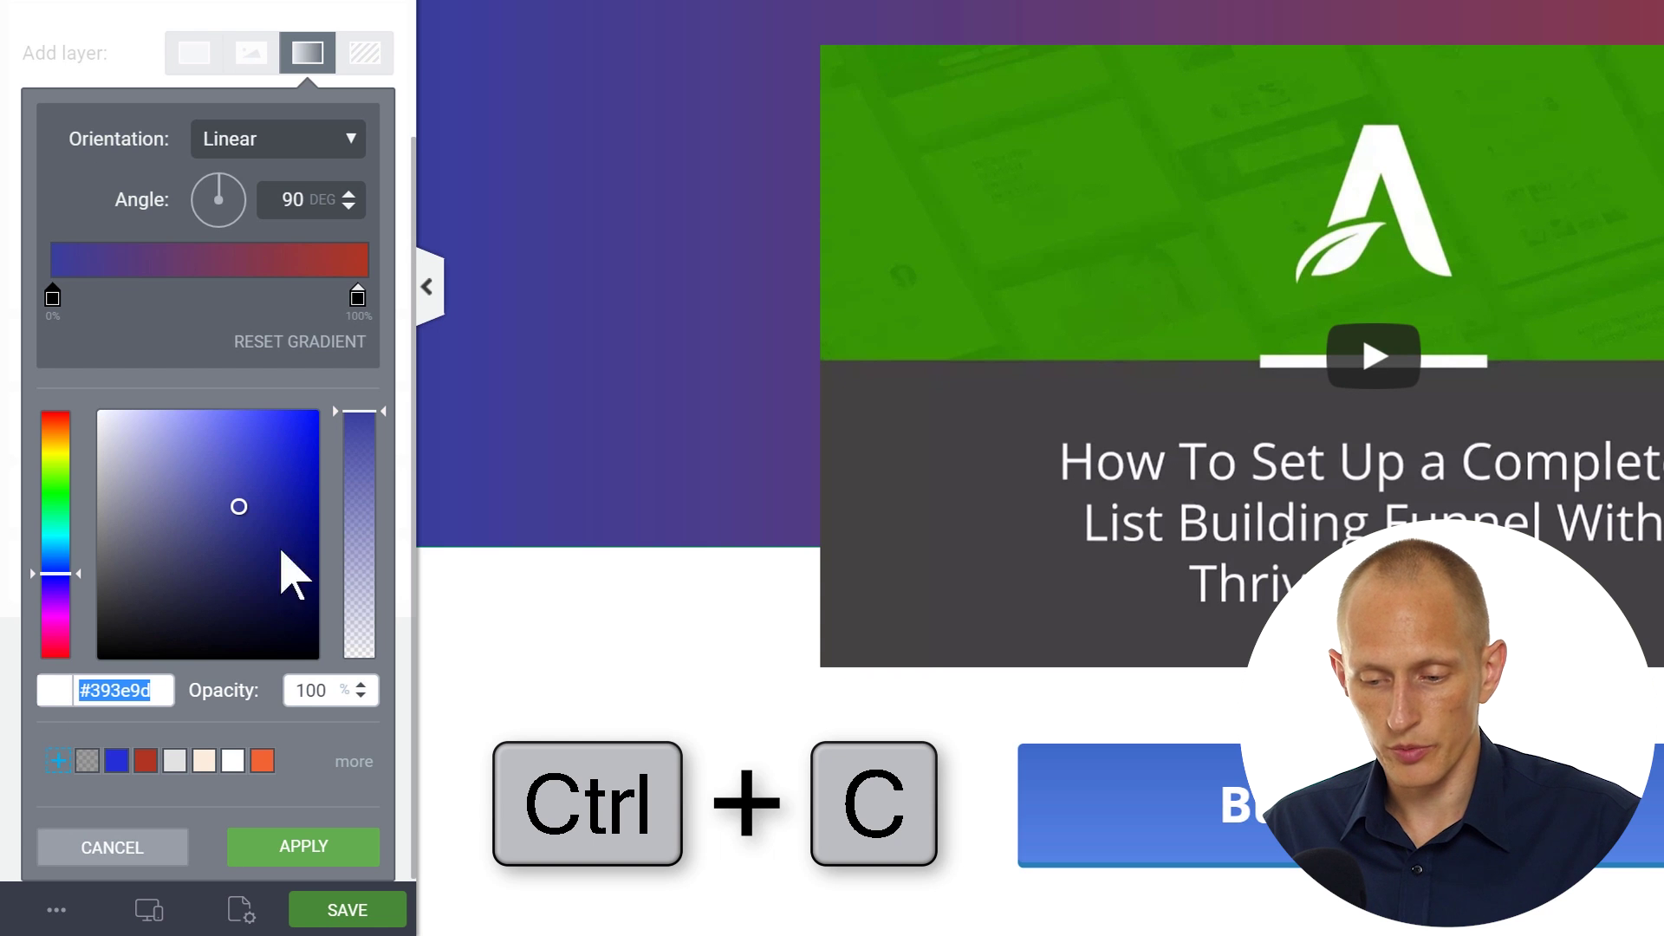
Paste the copied blue #393e9d into the end stop, then lighten it to periwinkle.
{"action": "left_click", "coordinate": [358, 299]}
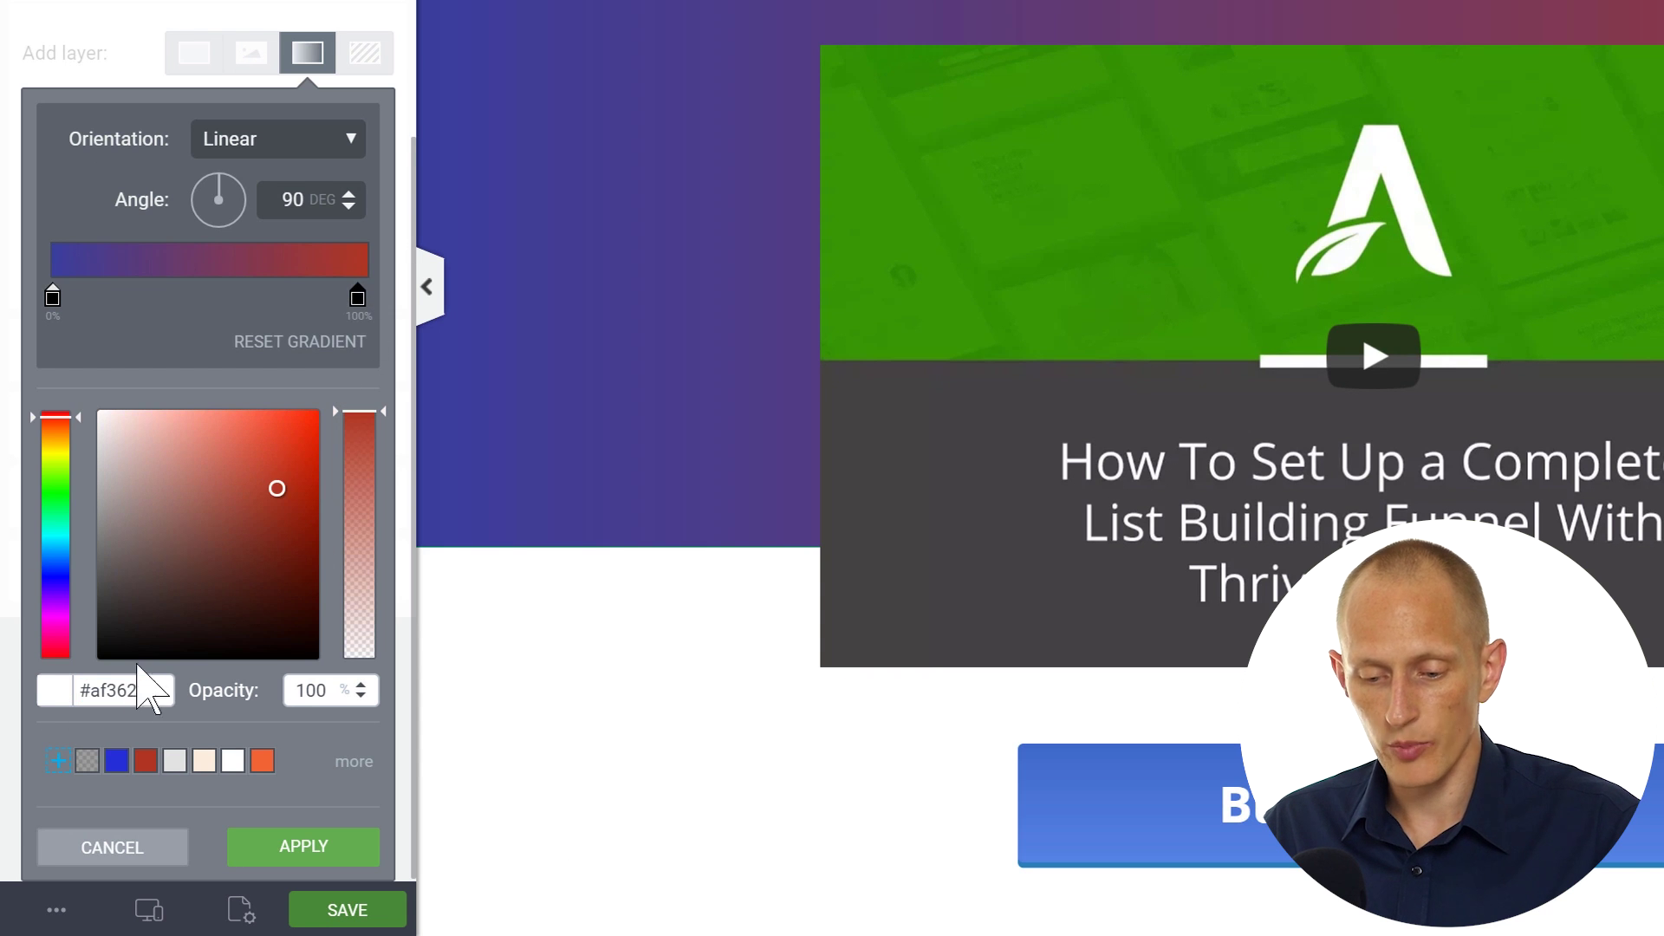
{"action": "double_click", "coordinate": [146, 689]}
{"action": "key", "text": "ctrl+v"}
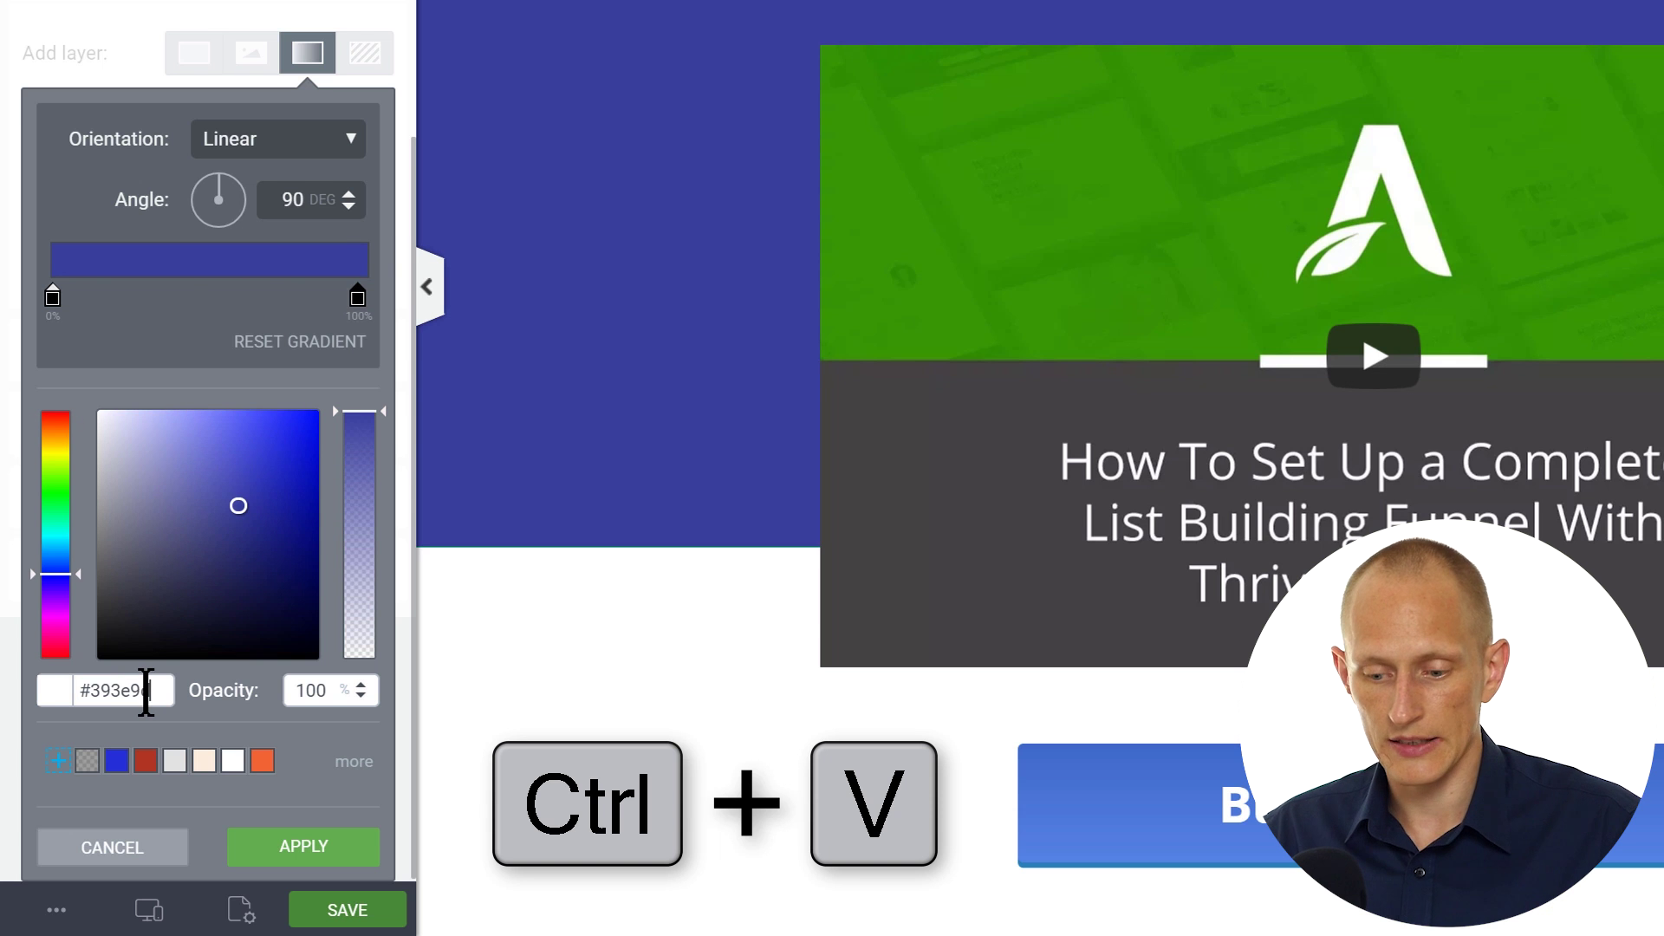
{"action": "left_click_drag", "start_coordinate": [238, 509], "coordinate": [266, 521]}
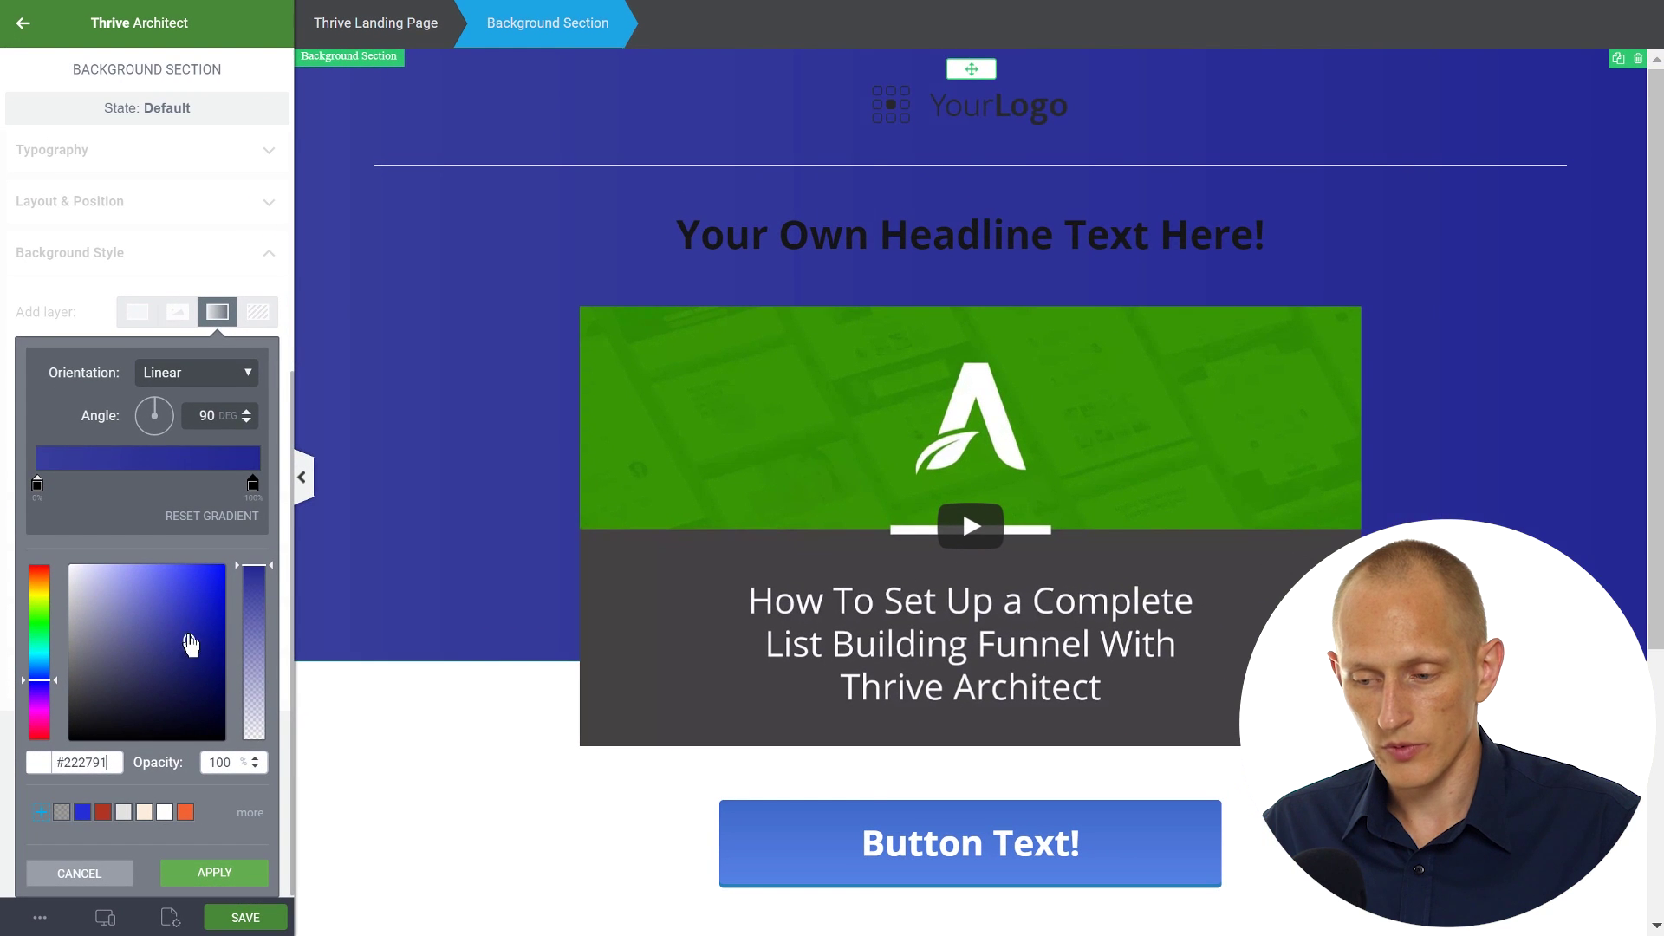
{"action": "left_click_drag", "start_coordinate": [190, 645], "coordinate": [163, 598]}
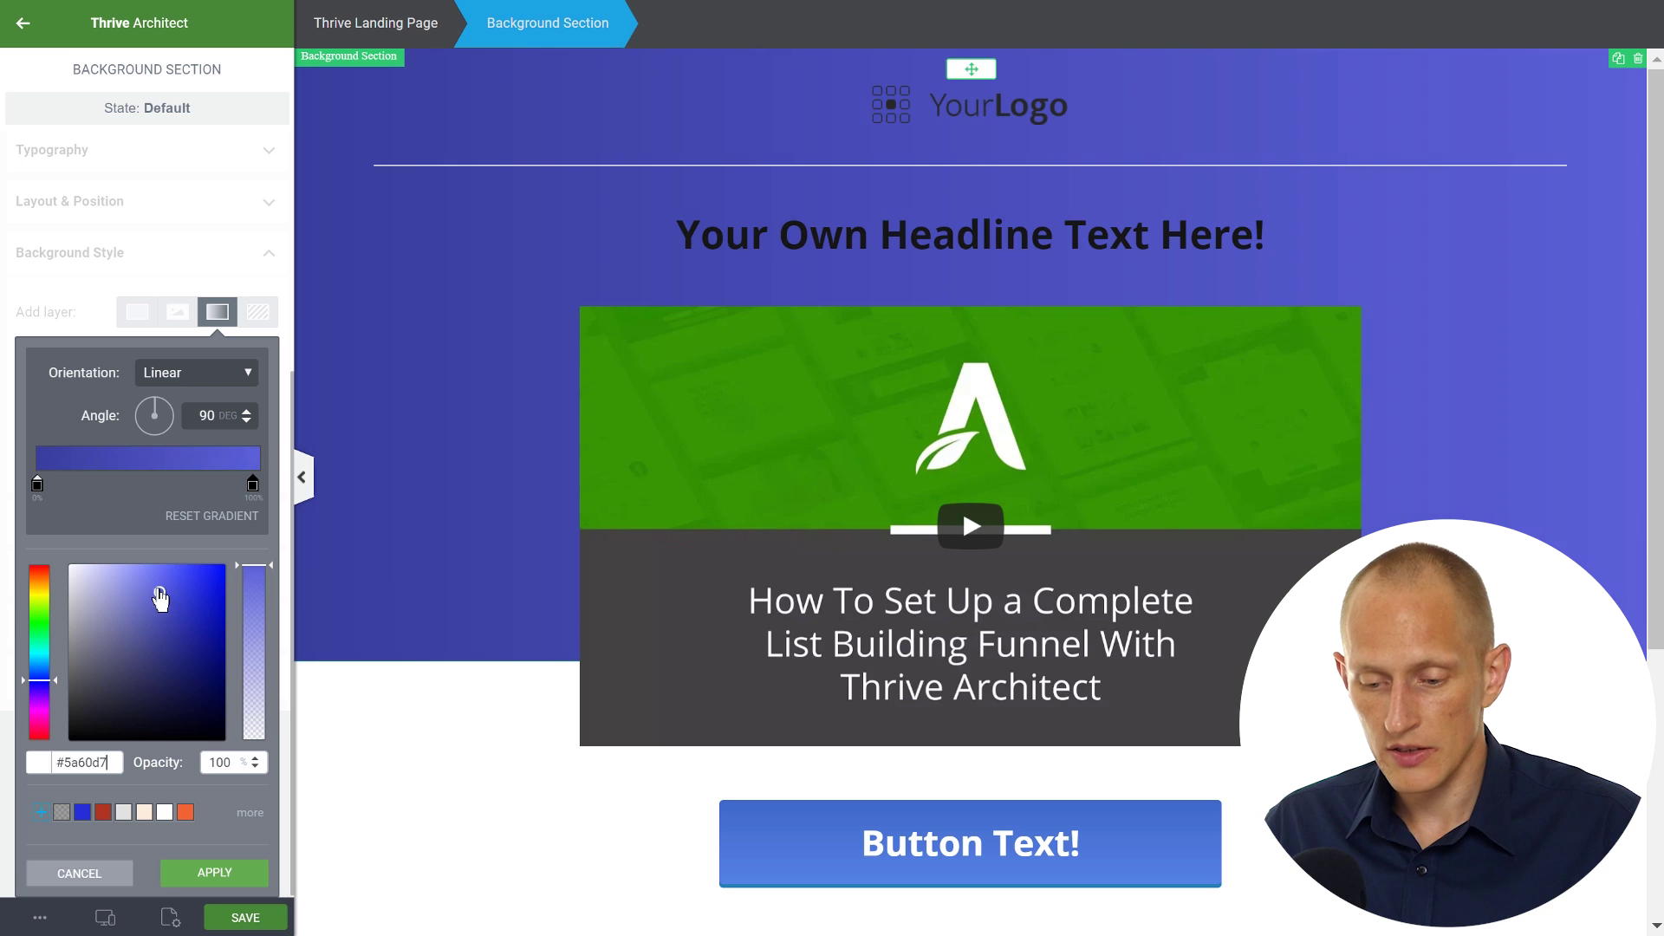
{"action": "left_click_drag", "start_coordinate": [160, 598], "coordinate": [145, 580]}
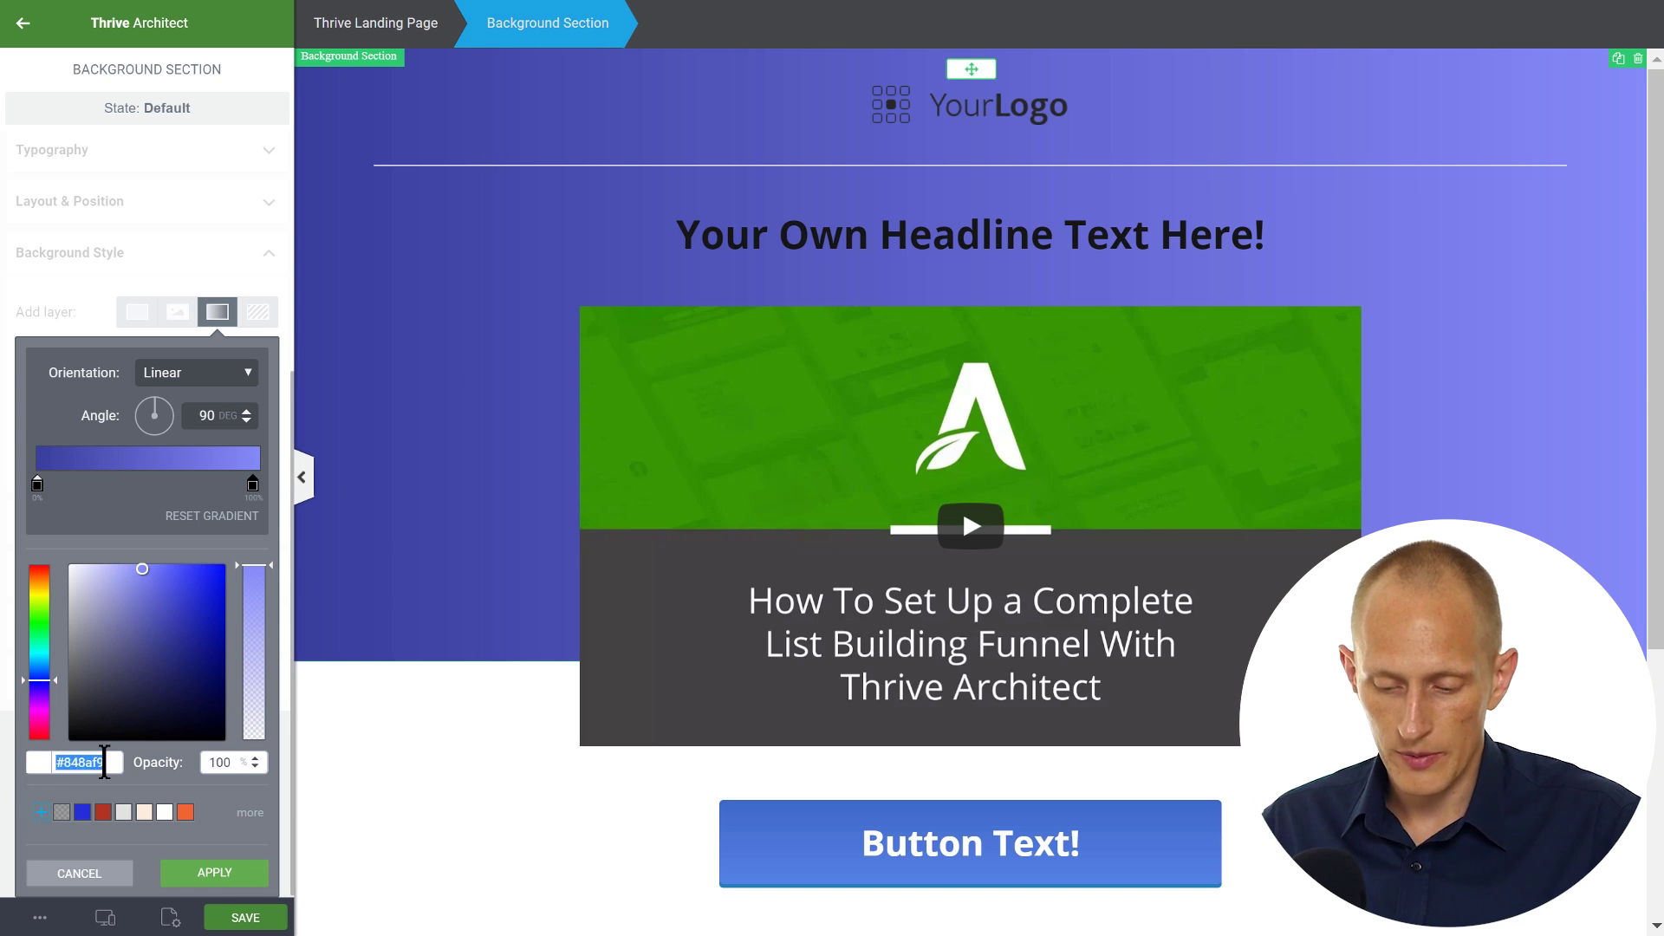
Reset the end stop to #393e9d, then shift its hue through blue and teal to yellow-green.
{"action": "key", "text": "ctrl+v"}
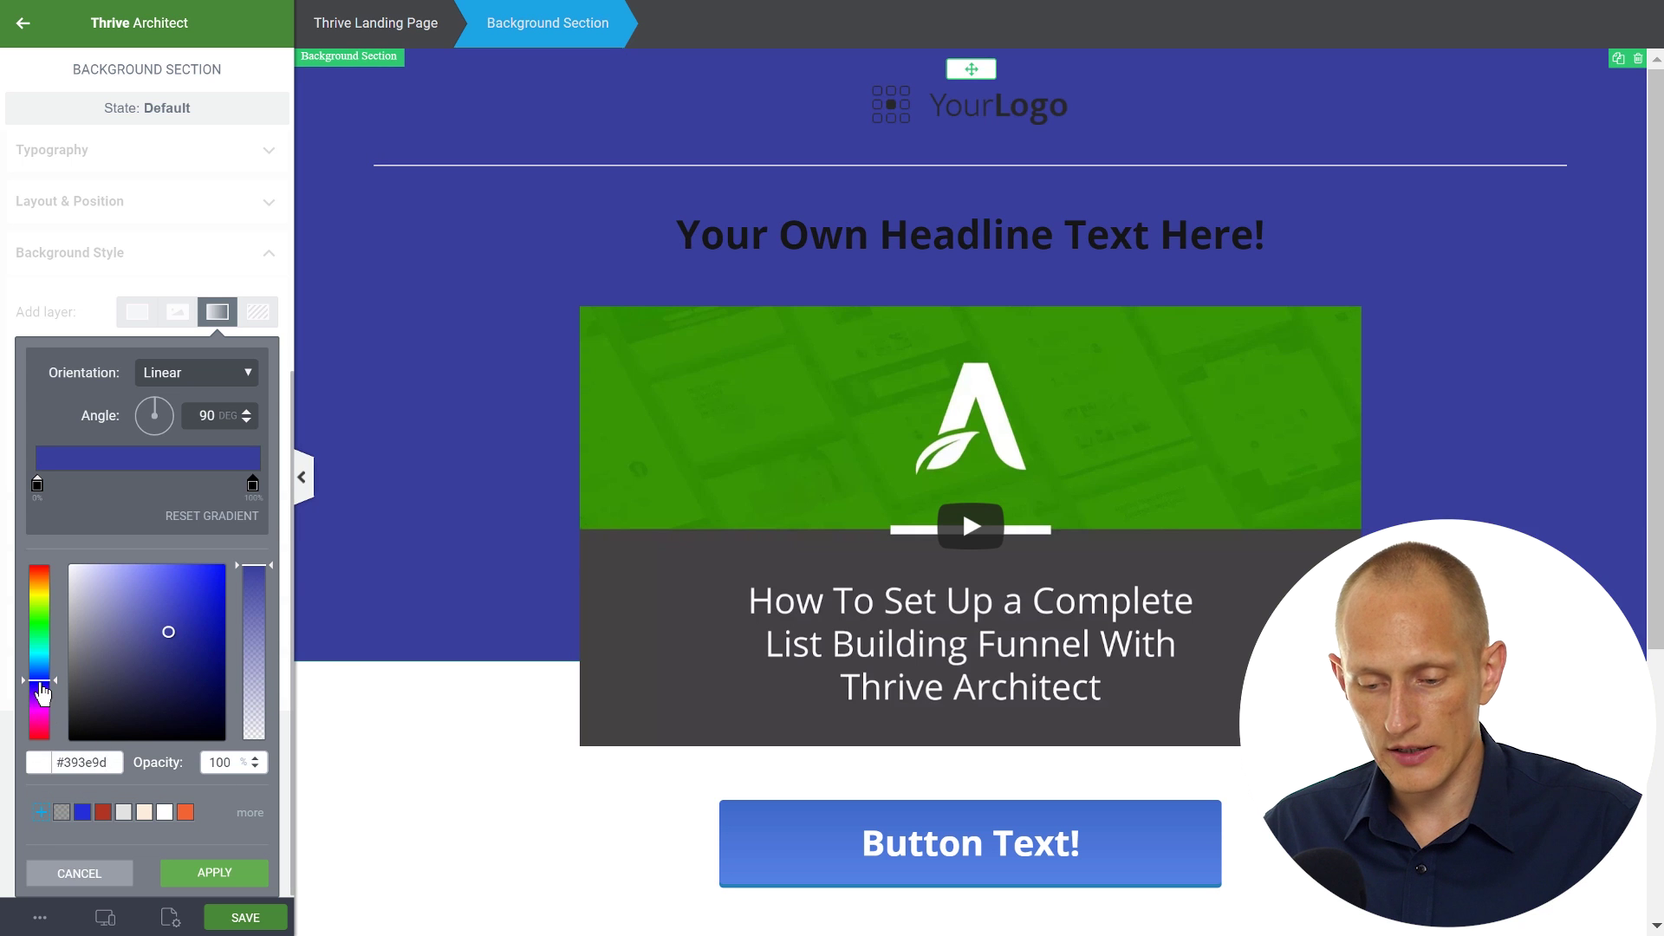
{"action": "left_click_drag", "start_coordinate": [41, 694], "coordinate": [41, 677]}
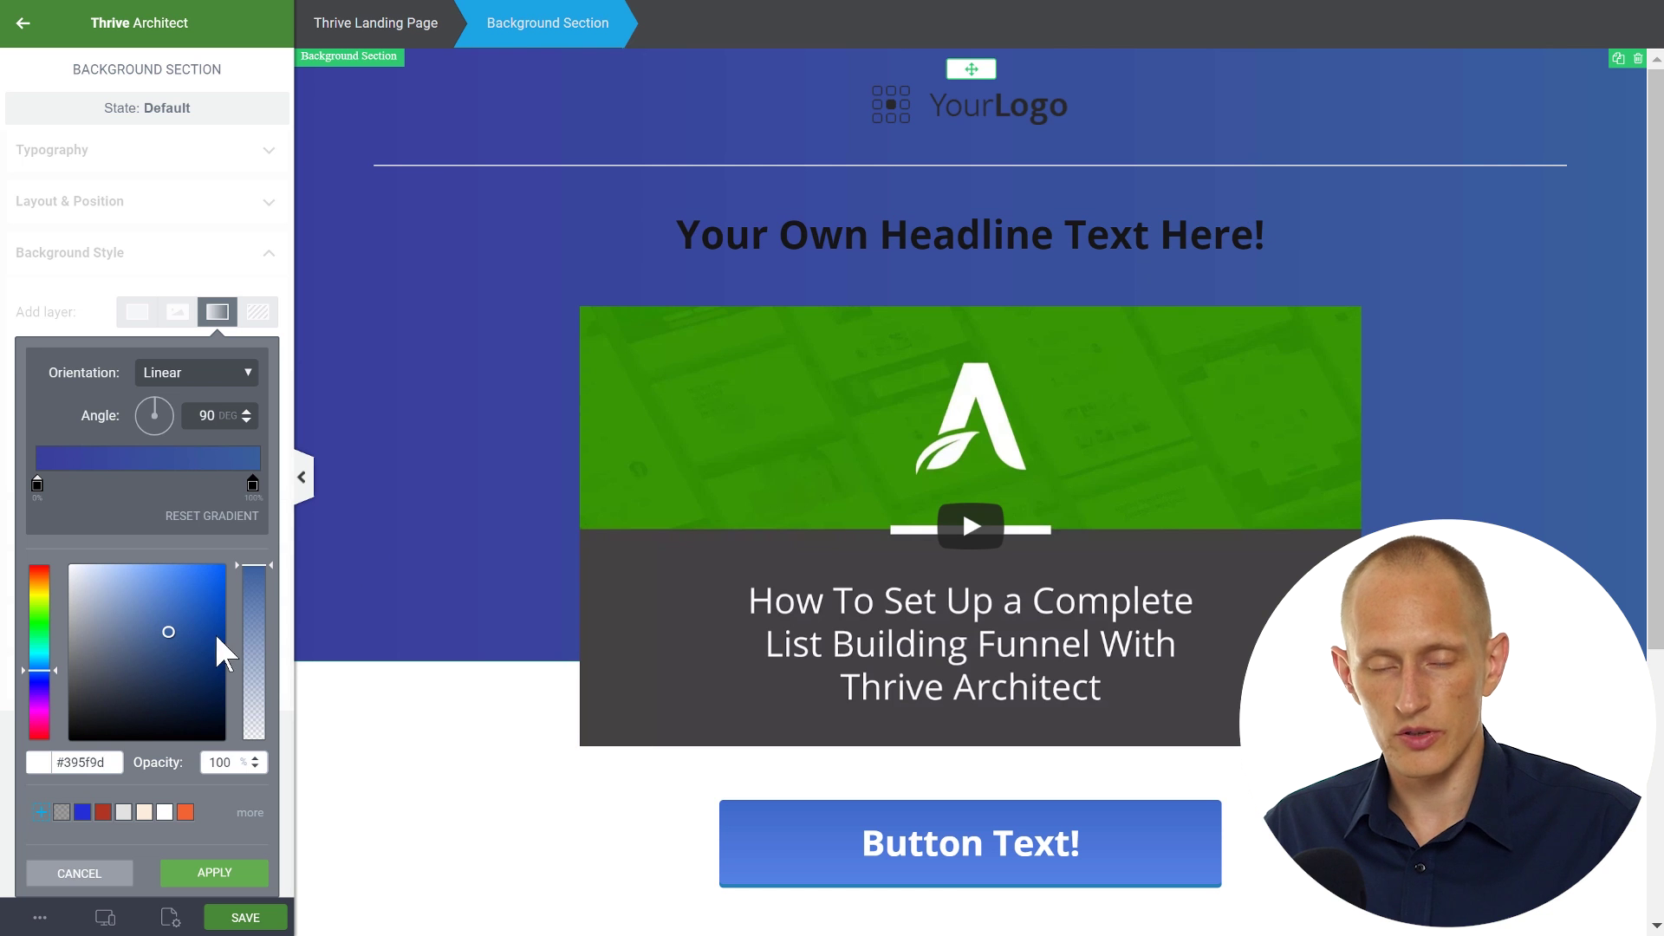
{"action": "left_click_drag", "start_coordinate": [39, 685], "coordinate": [44, 657]}
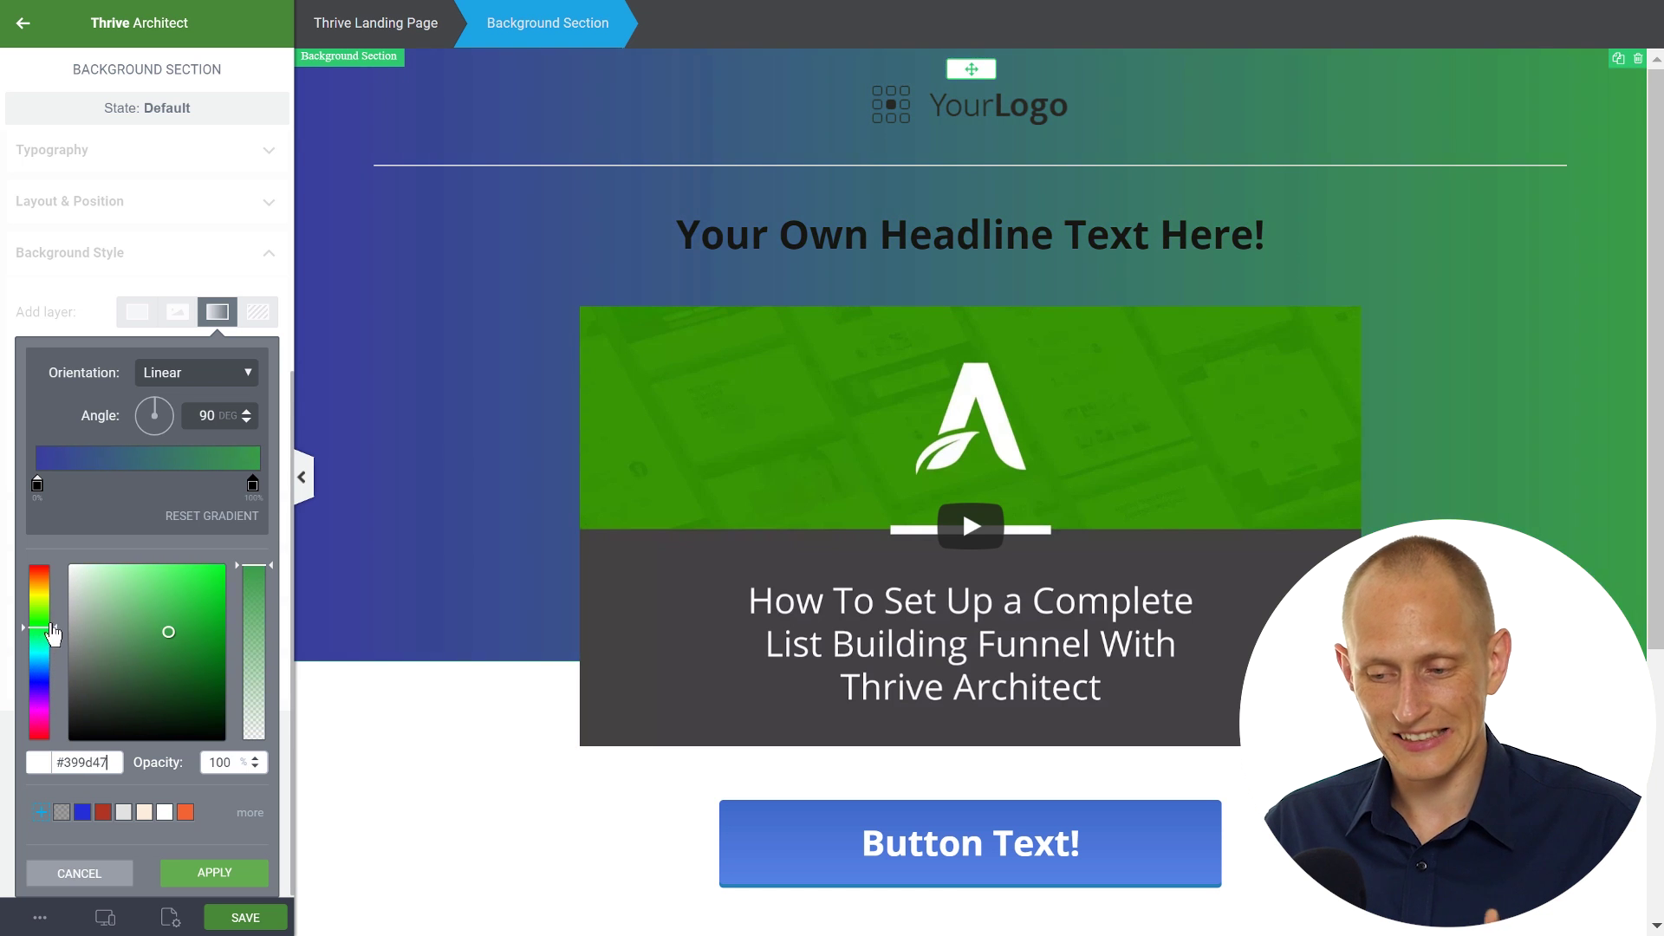
{"action": "left_click_drag", "start_coordinate": [51, 633], "coordinate": [66, 599]}
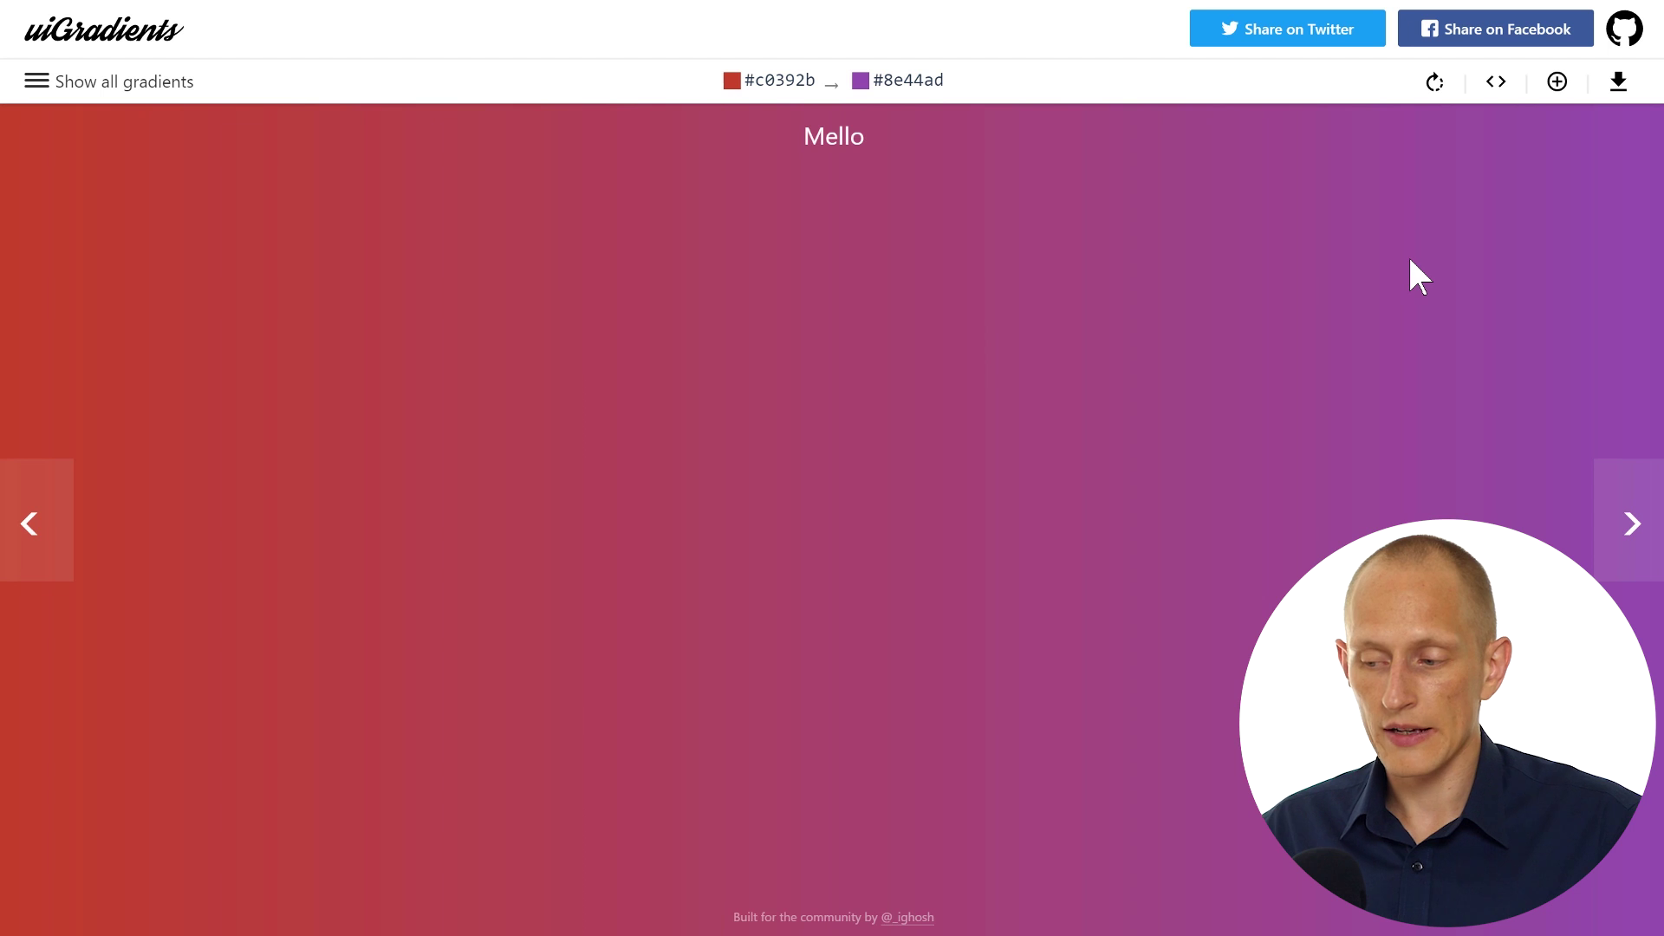
Browse uiGradients past Crystal Clear, Visions of Grandeur (copying #000046) and Coal to Html.
{"action": "left_click", "coordinate": [1634, 526]}
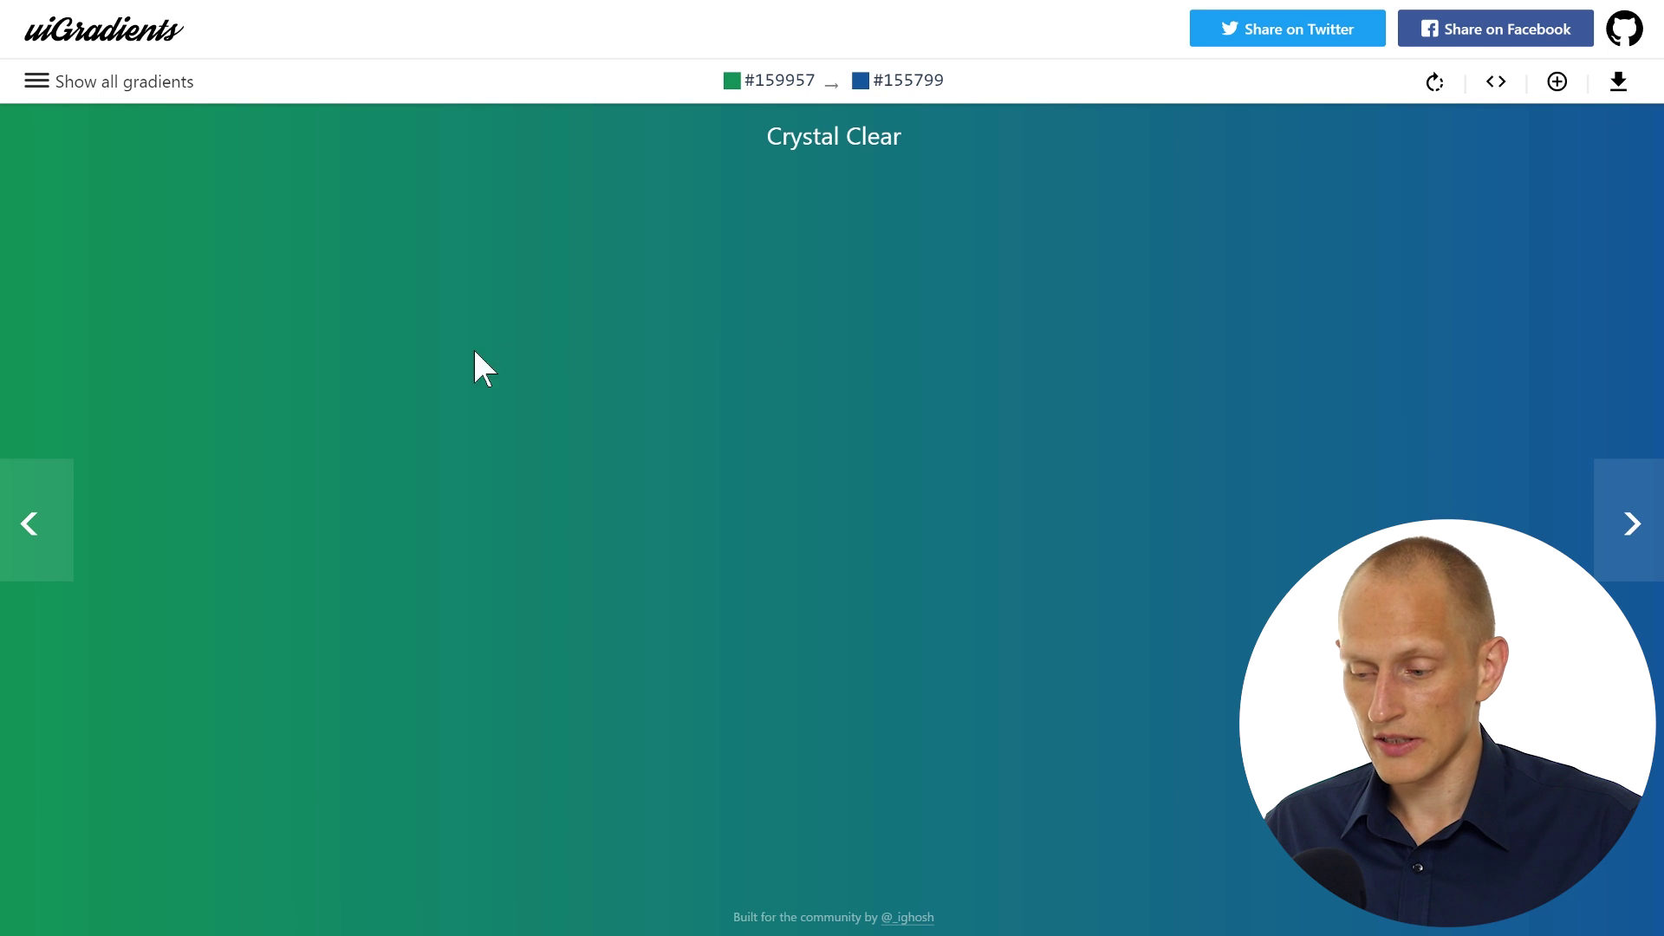
{"action": "left_click", "coordinate": [1619, 527]}
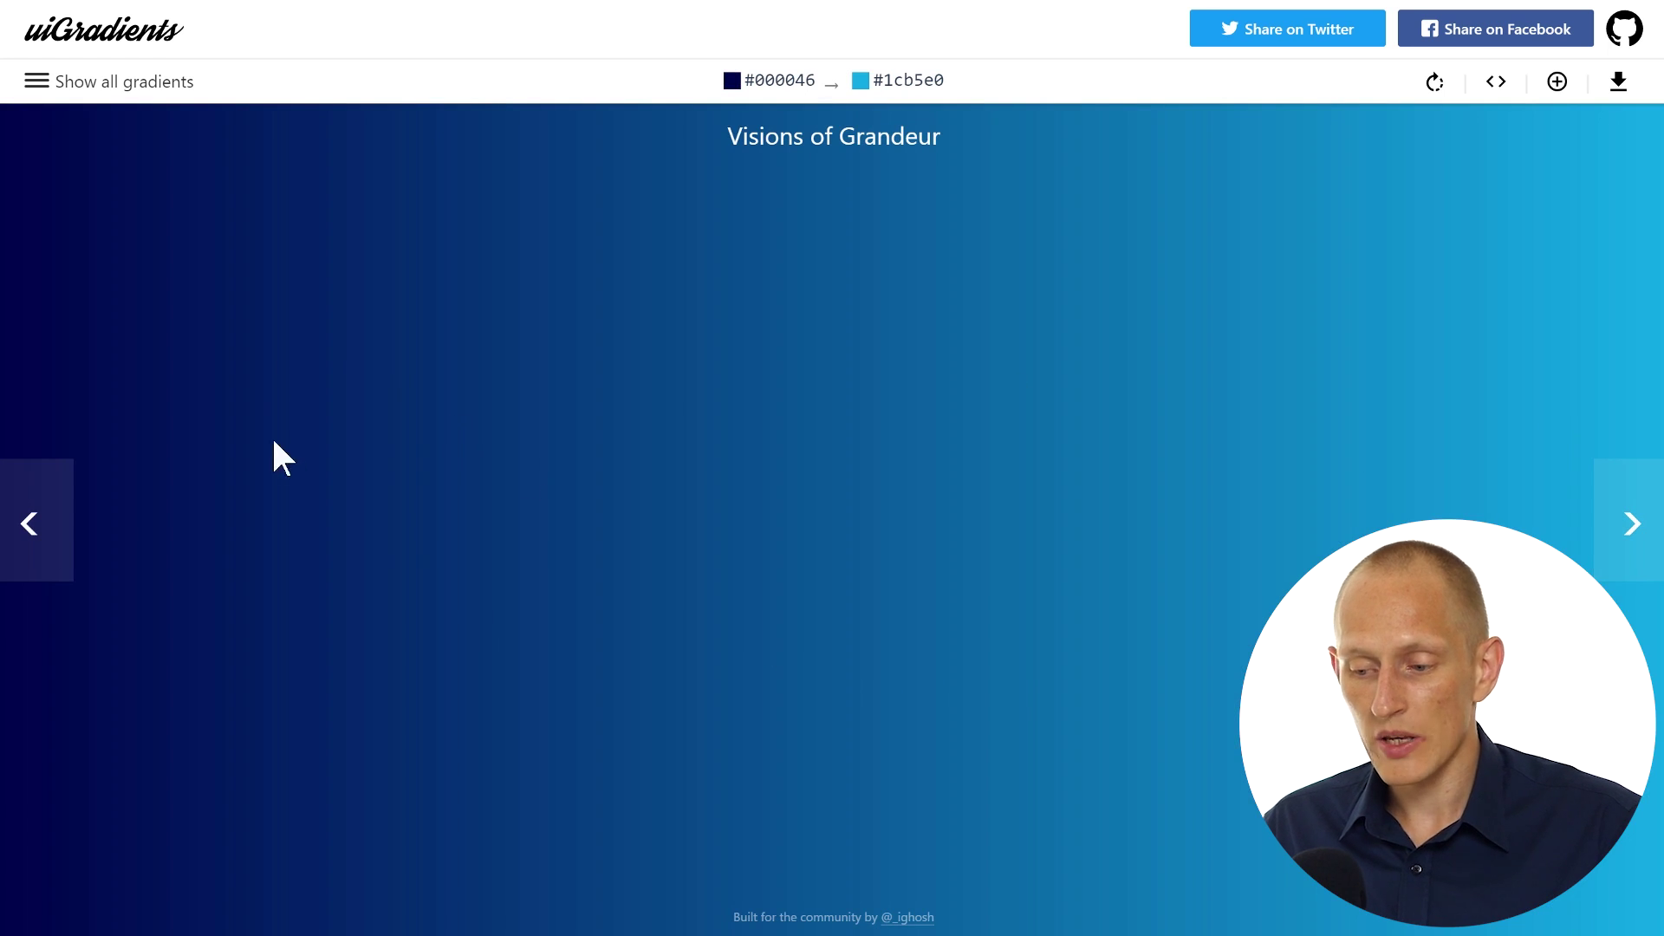
{"action": "left_click", "coordinate": [769, 81]}
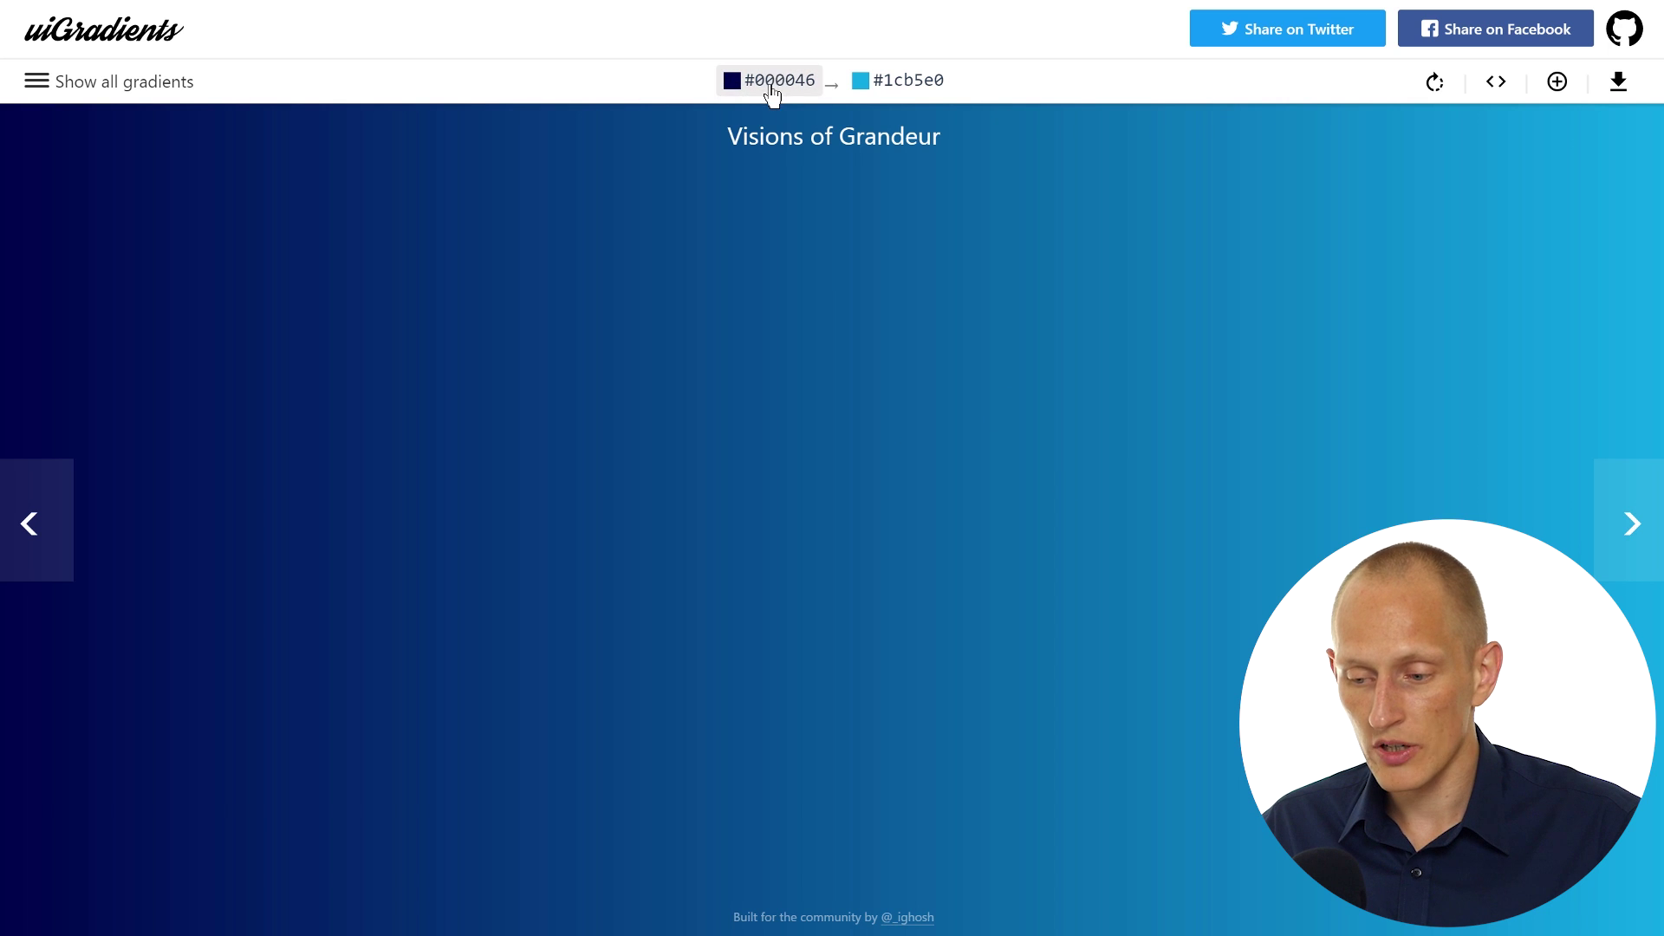
{"action": "left_click", "coordinate": [1632, 527]}
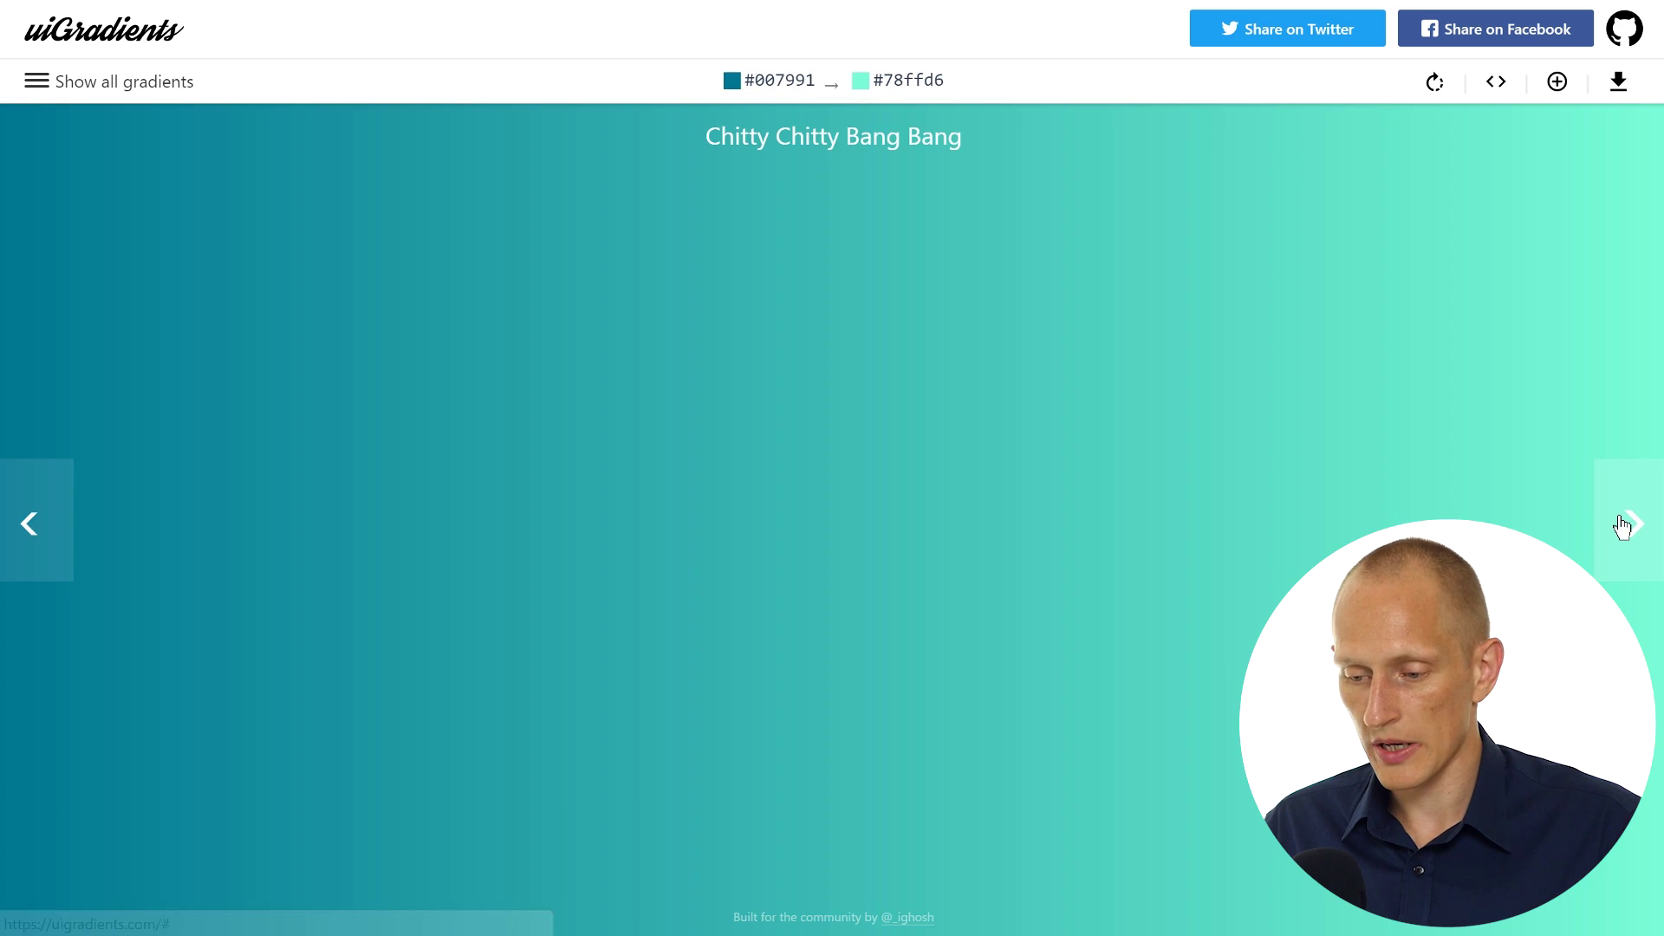
{"action": "left_click", "coordinate": [1624, 525]}
{"action": "left_click", "coordinate": [1624, 525]}
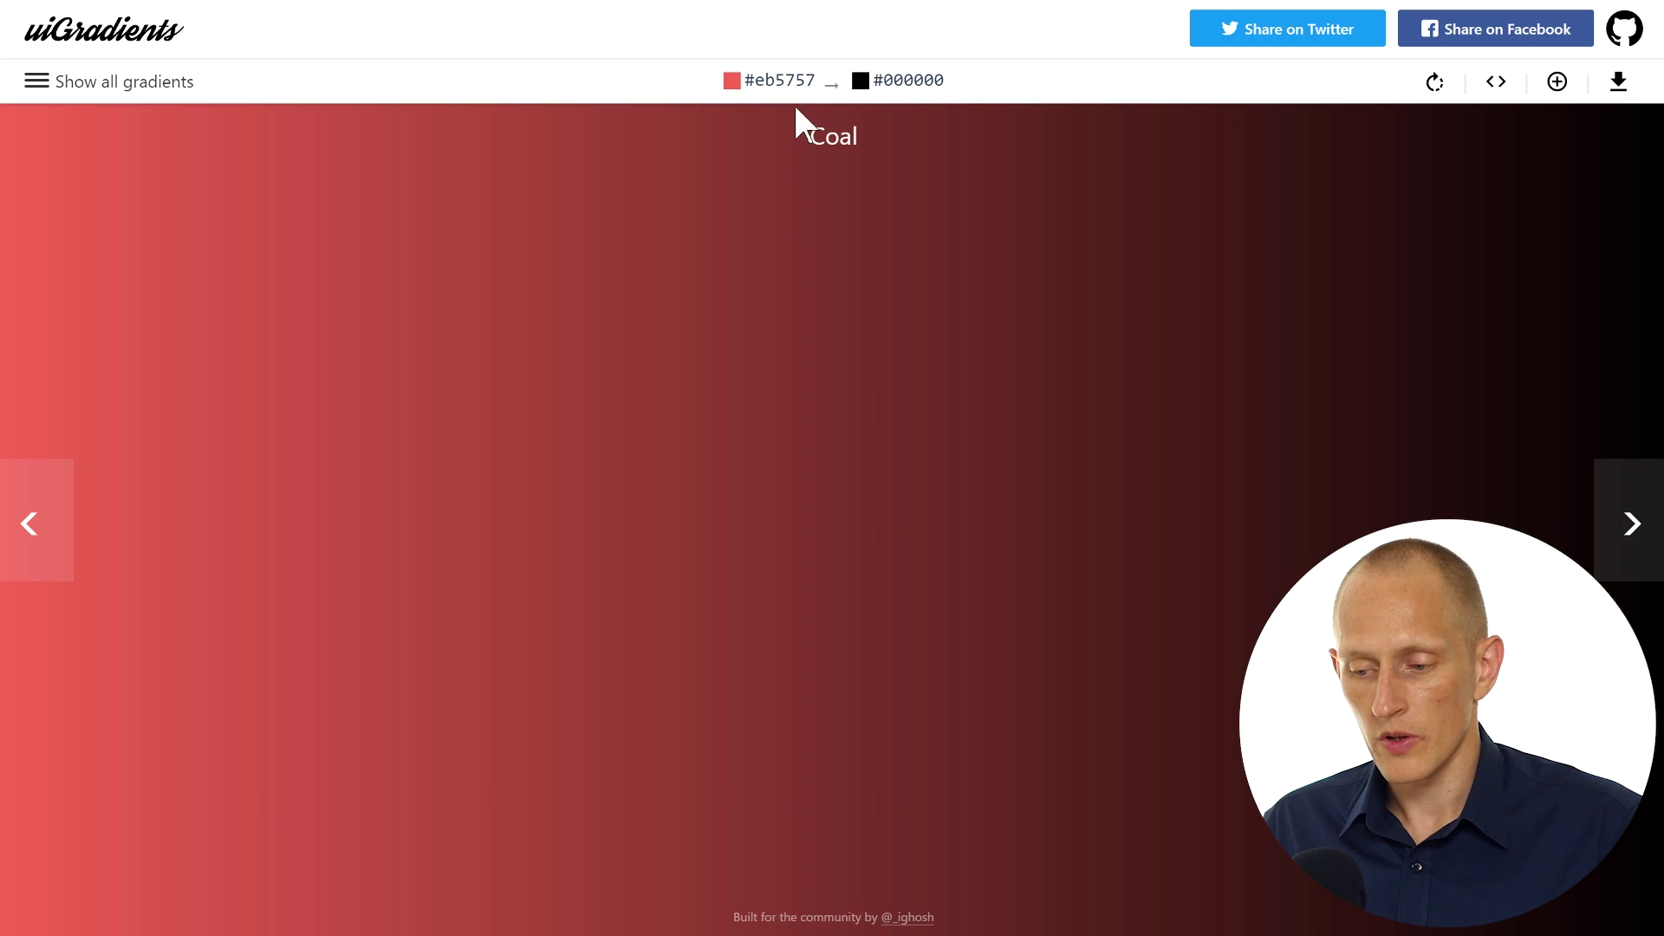
{"action": "left_click", "coordinate": [1632, 546]}
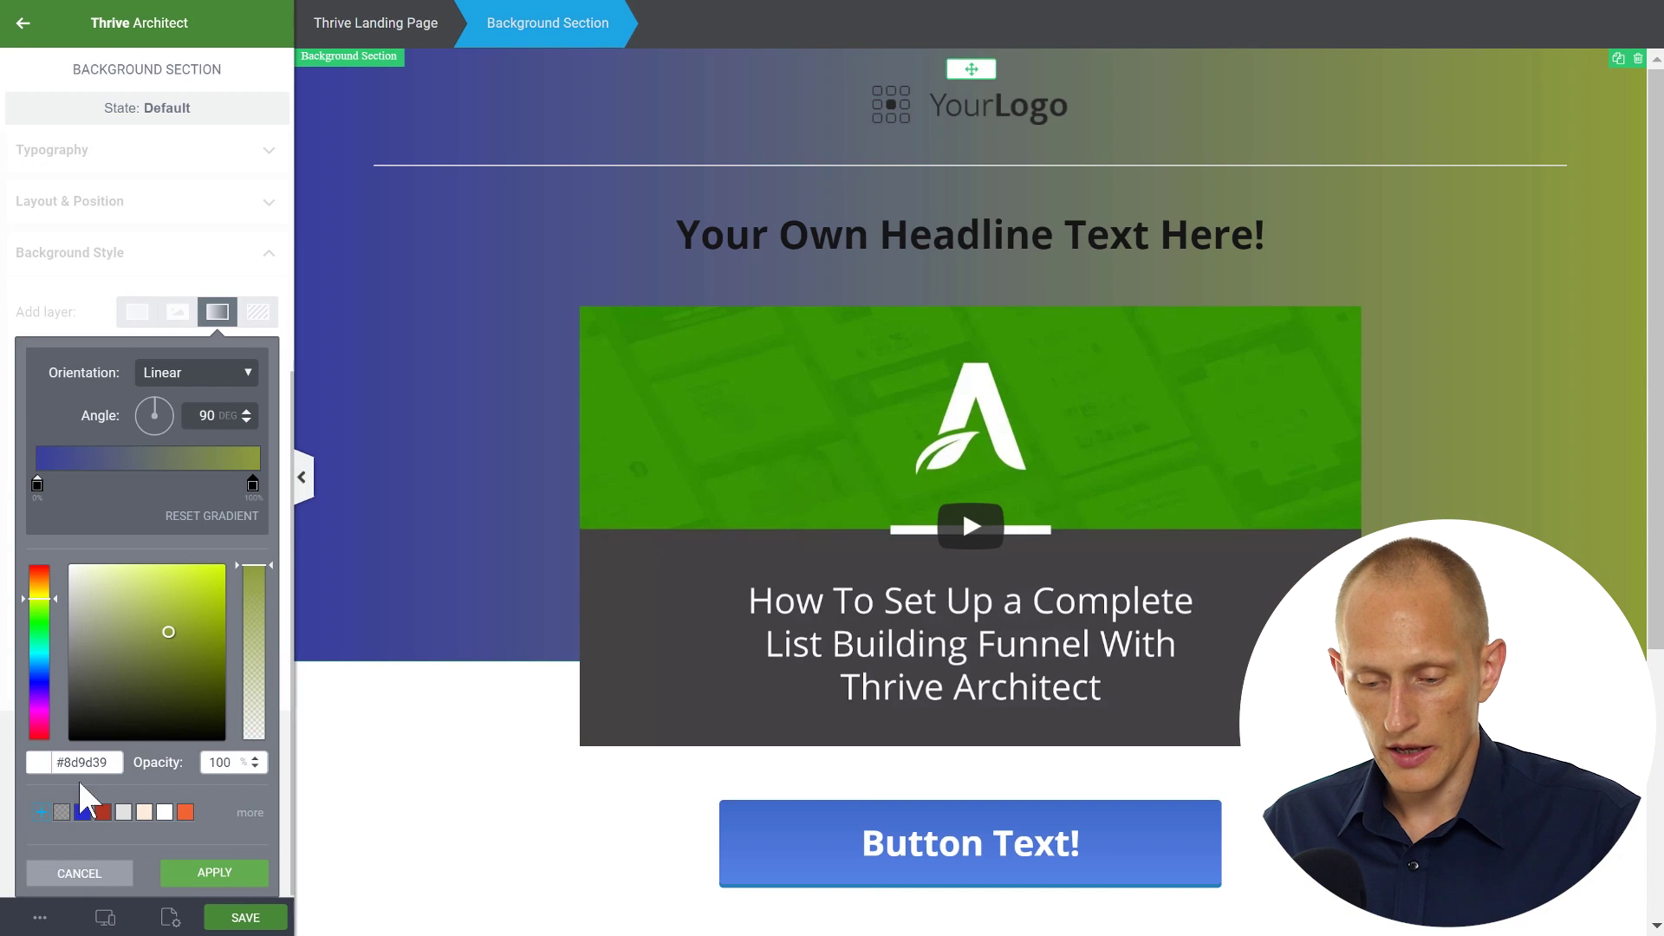
Paste #e44d26 as the end colour and #f16529 from uiGradients as the start colour.
{"action": "key", "text": "ctrl+v"}
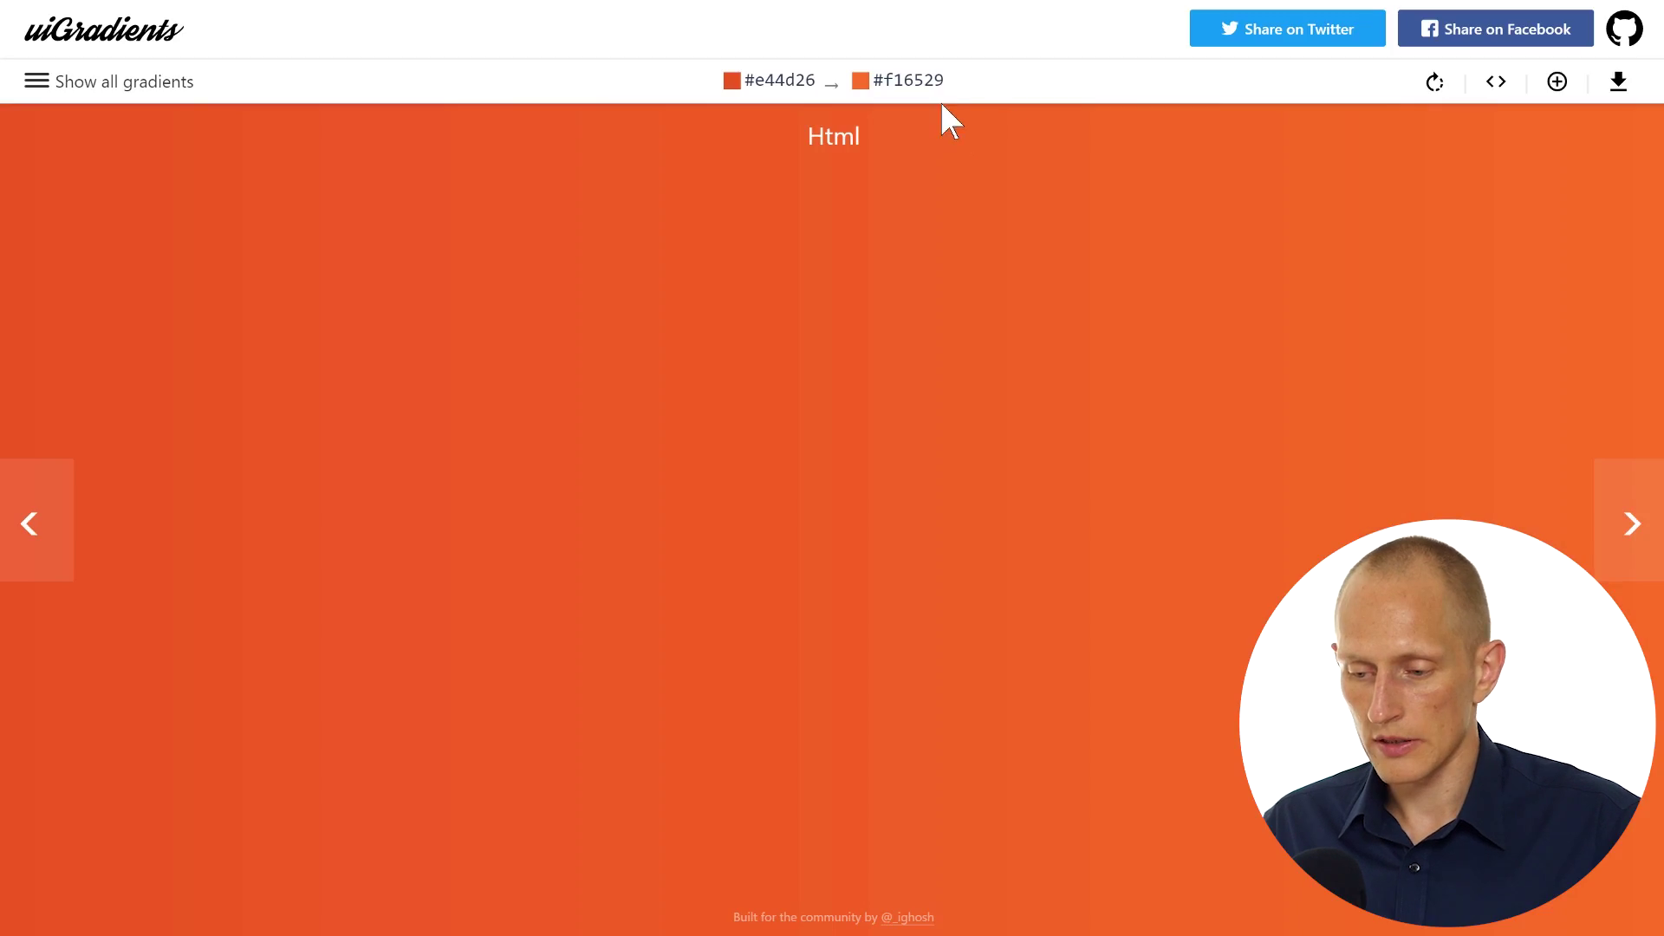
{"action": "left_click", "coordinate": [912, 84]}
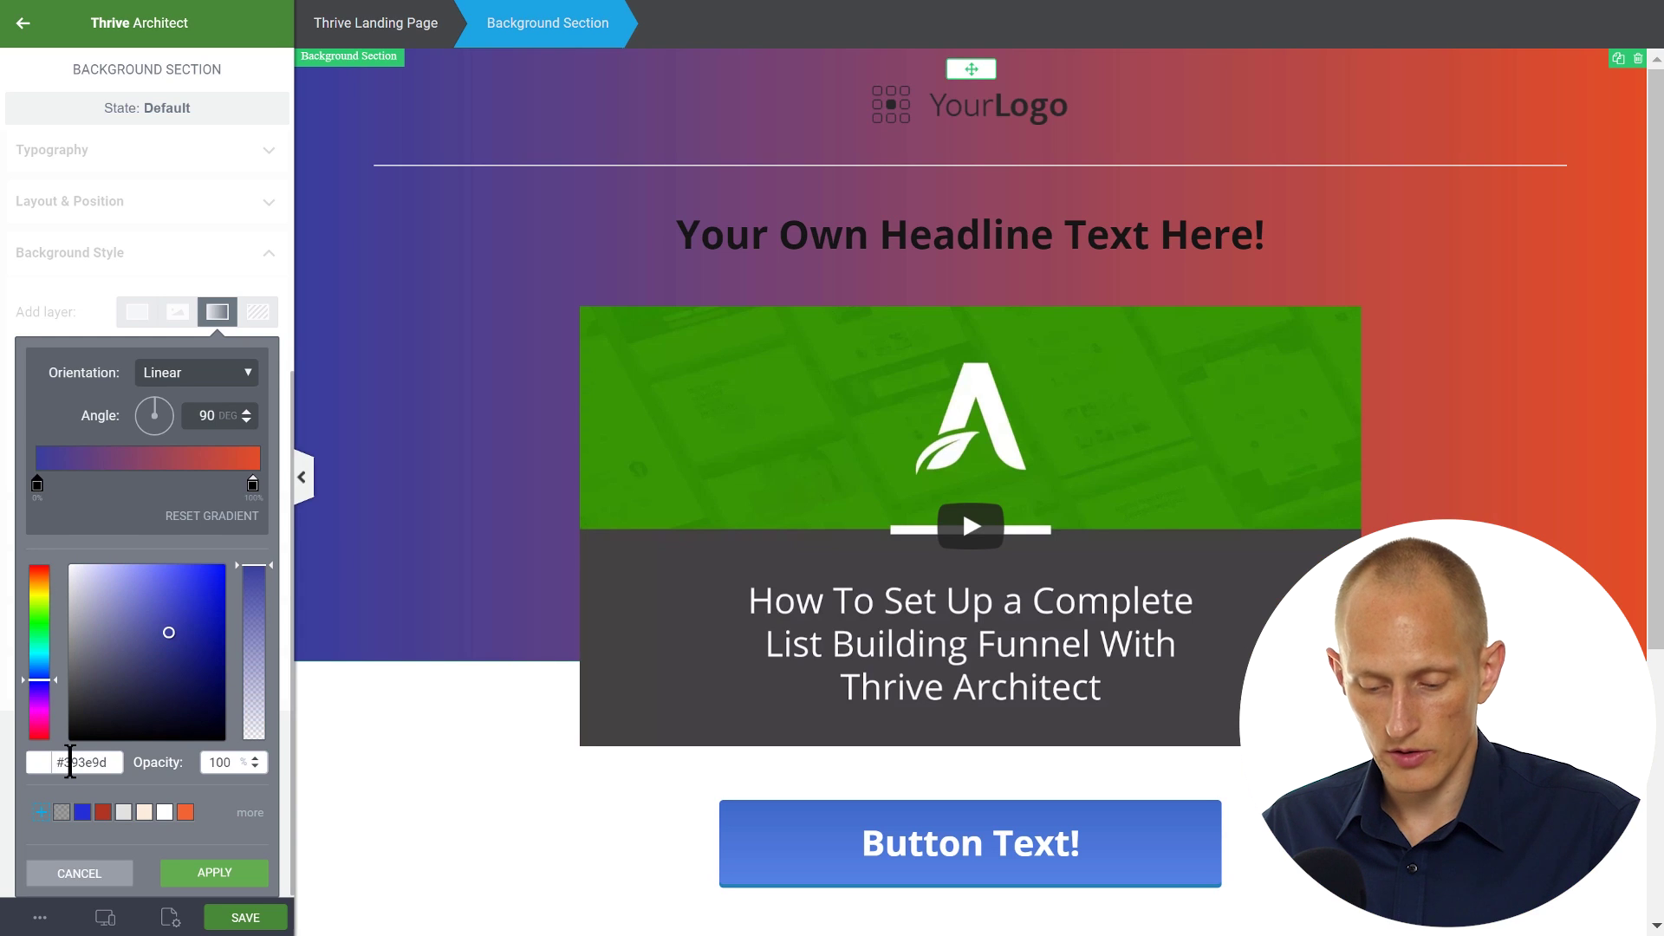
{"action": "type", "text": "#f16529"}
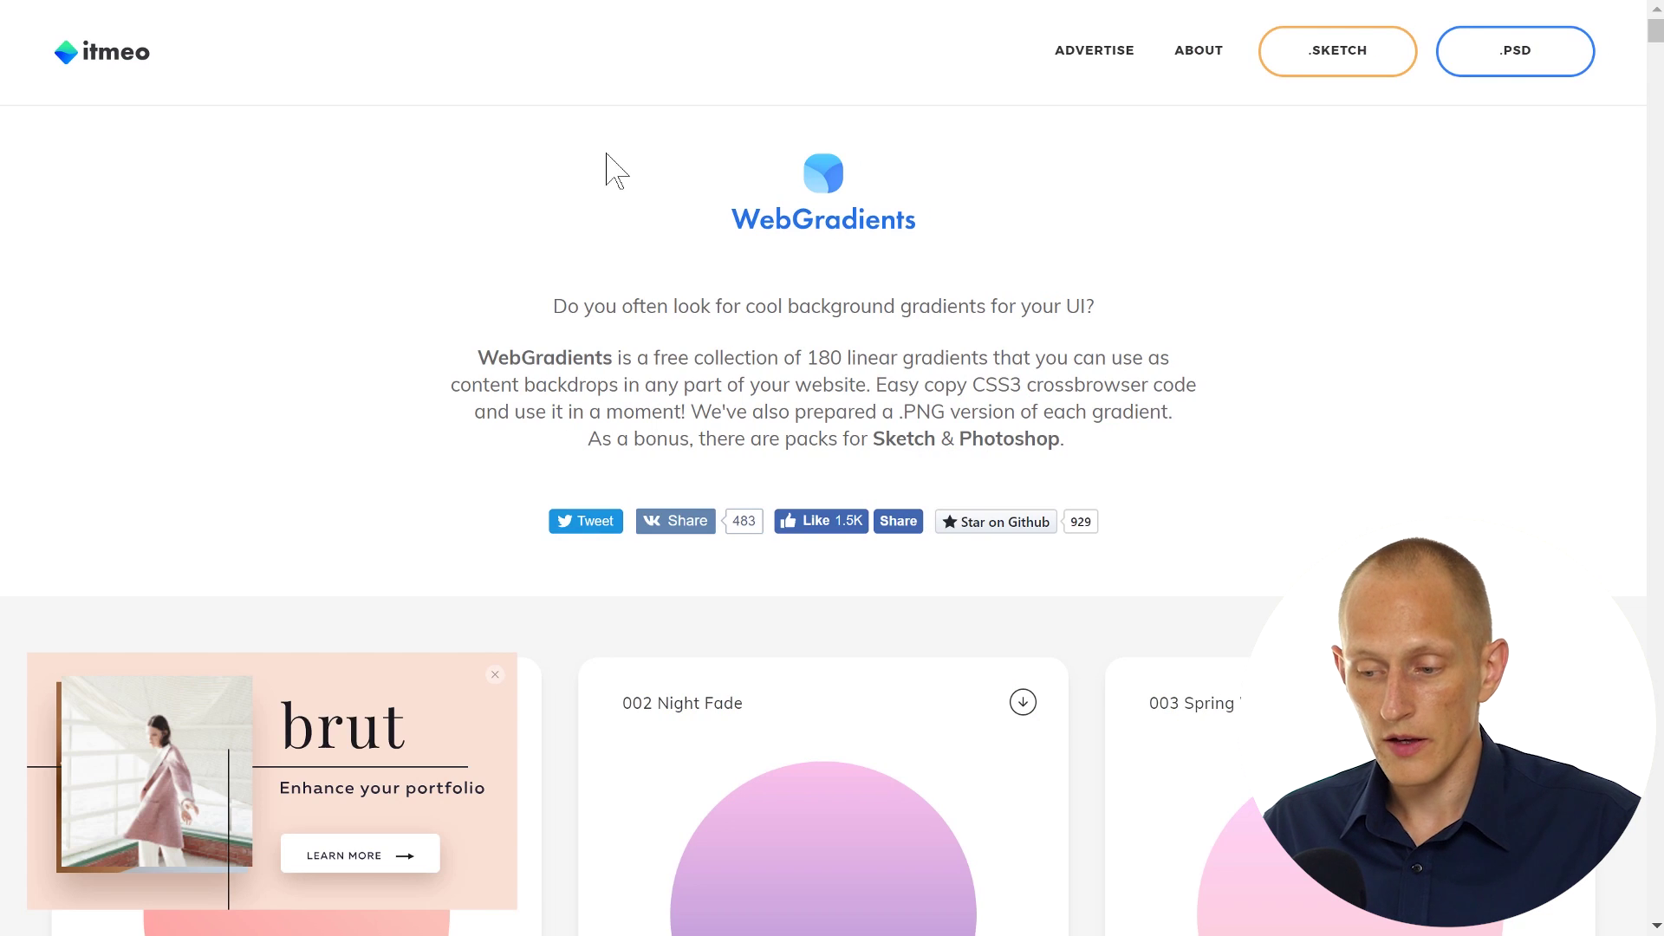
{"action": "scroll", "coordinate": [690, 175], "scroll_direction": "down", "scroll_amount": 1}
{"action": "scroll", "coordinate": [691, 174], "scroll_direction": "down", "scroll_amount": 4}
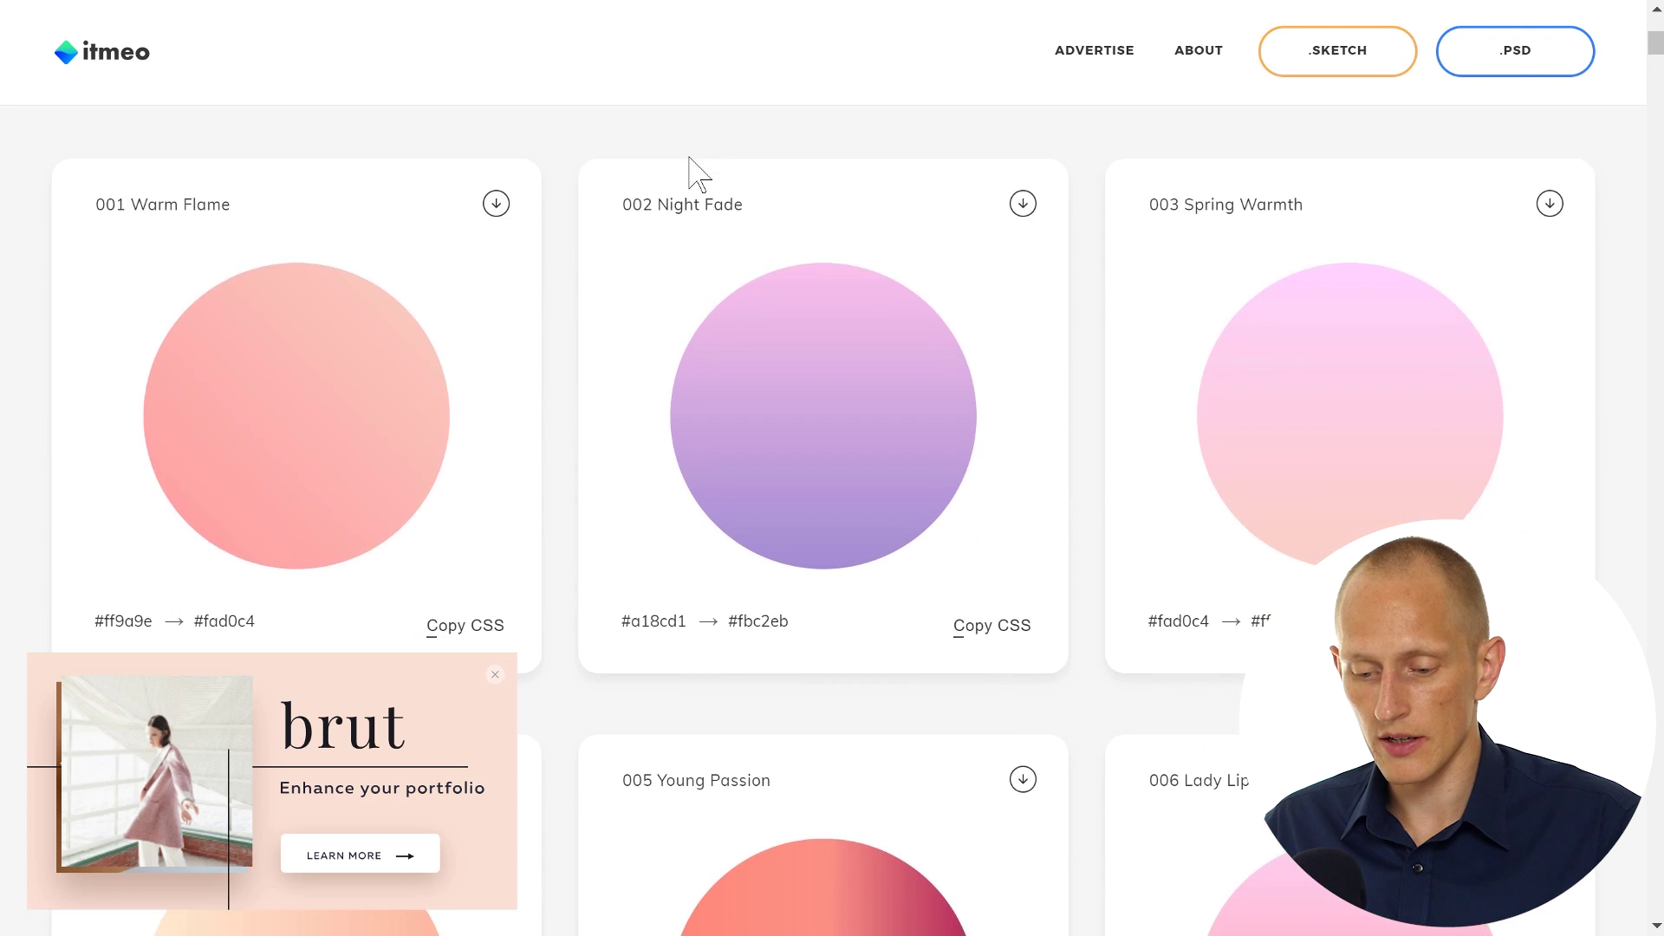
Close the WebGradients ad and highlight Dusty Grass's start colour #d4fc79.
{"action": "left_click", "coordinate": [494, 687]}
{"action": "scroll", "coordinate": [650, 179], "scroll_direction": "down", "scroll_amount": 5}
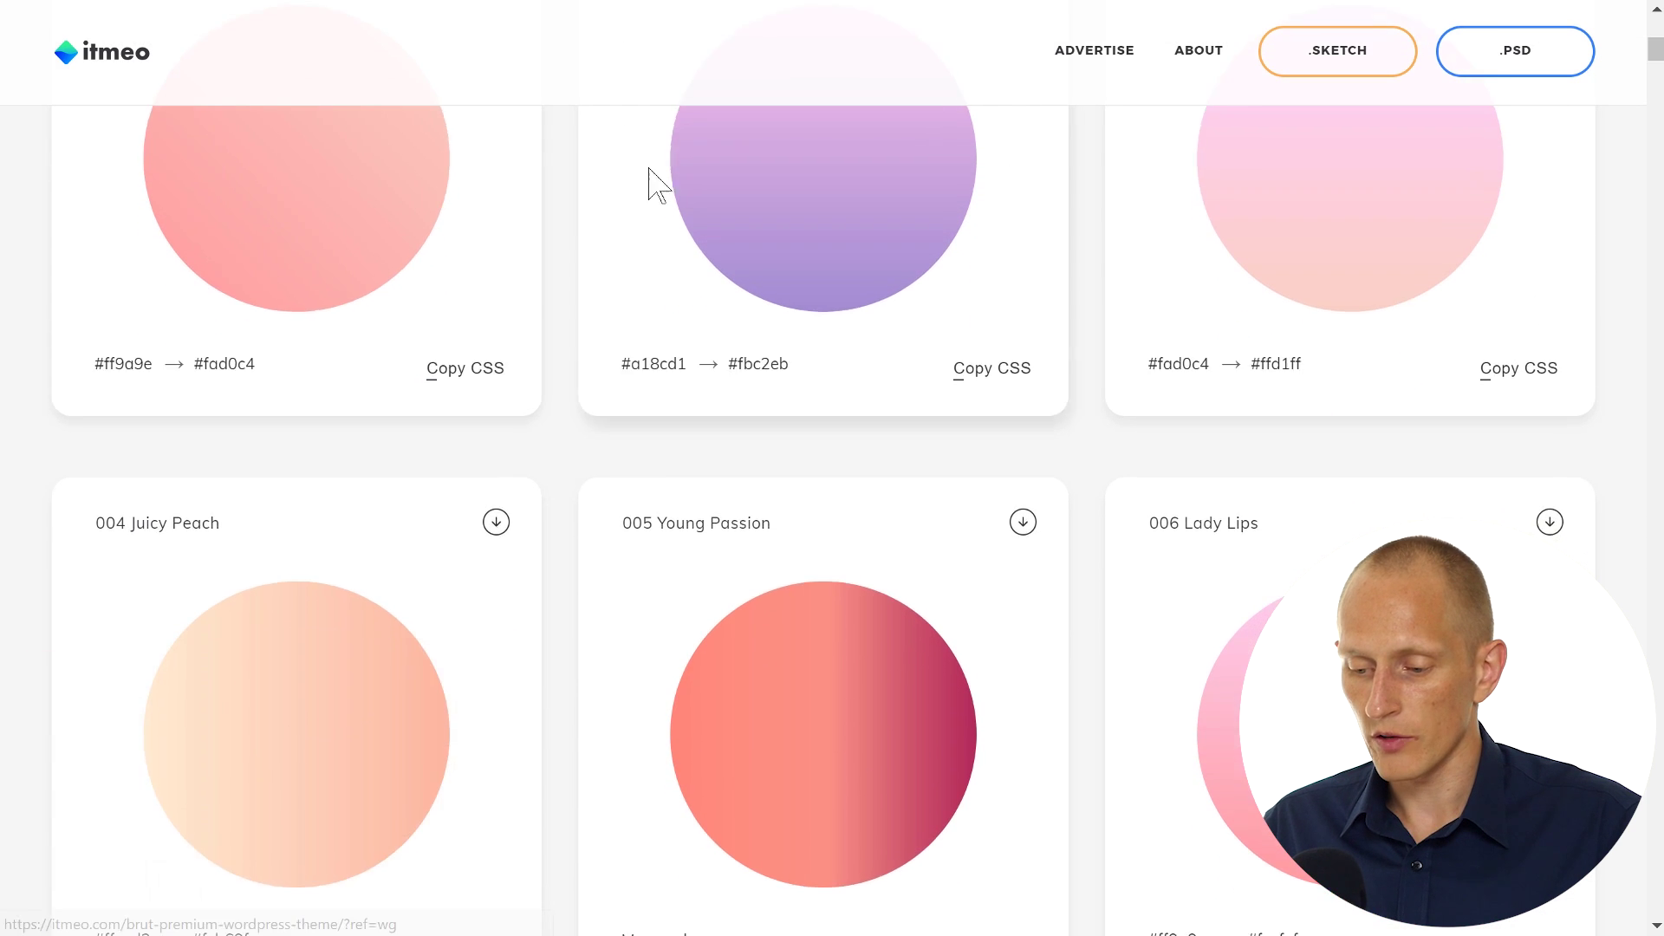
{"action": "scroll", "coordinate": [829, 286], "scroll_direction": "down", "scroll_amount": 2}
{"action": "scroll", "coordinate": [476, 204], "scroll_direction": "down", "scroll_amount": 2}
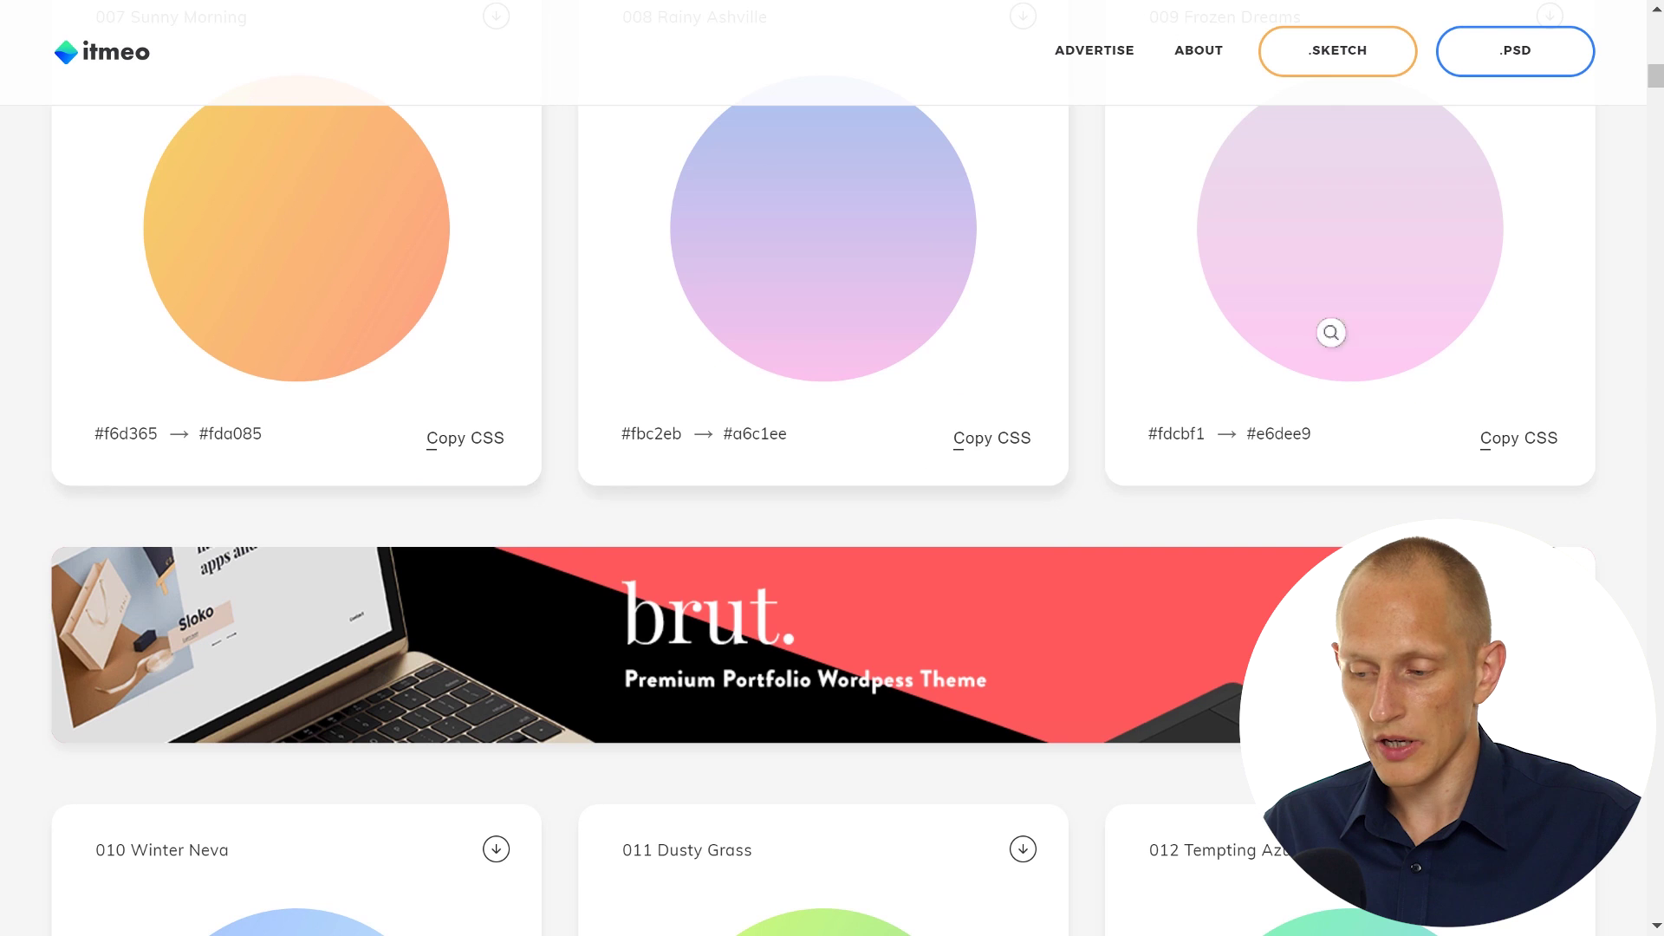
{"action": "scroll", "coordinate": [810, 346], "scroll_direction": "down", "scroll_amount": 1}
{"action": "scroll", "coordinate": [798, 366], "scroll_direction": "down", "scroll_amount": 3}
{"action": "scroll", "coordinate": [798, 367], "scroll_direction": "down", "scroll_amount": 2}
{"action": "scroll", "coordinate": [353, 401], "scroll_direction": "down", "scroll_amount": 2}
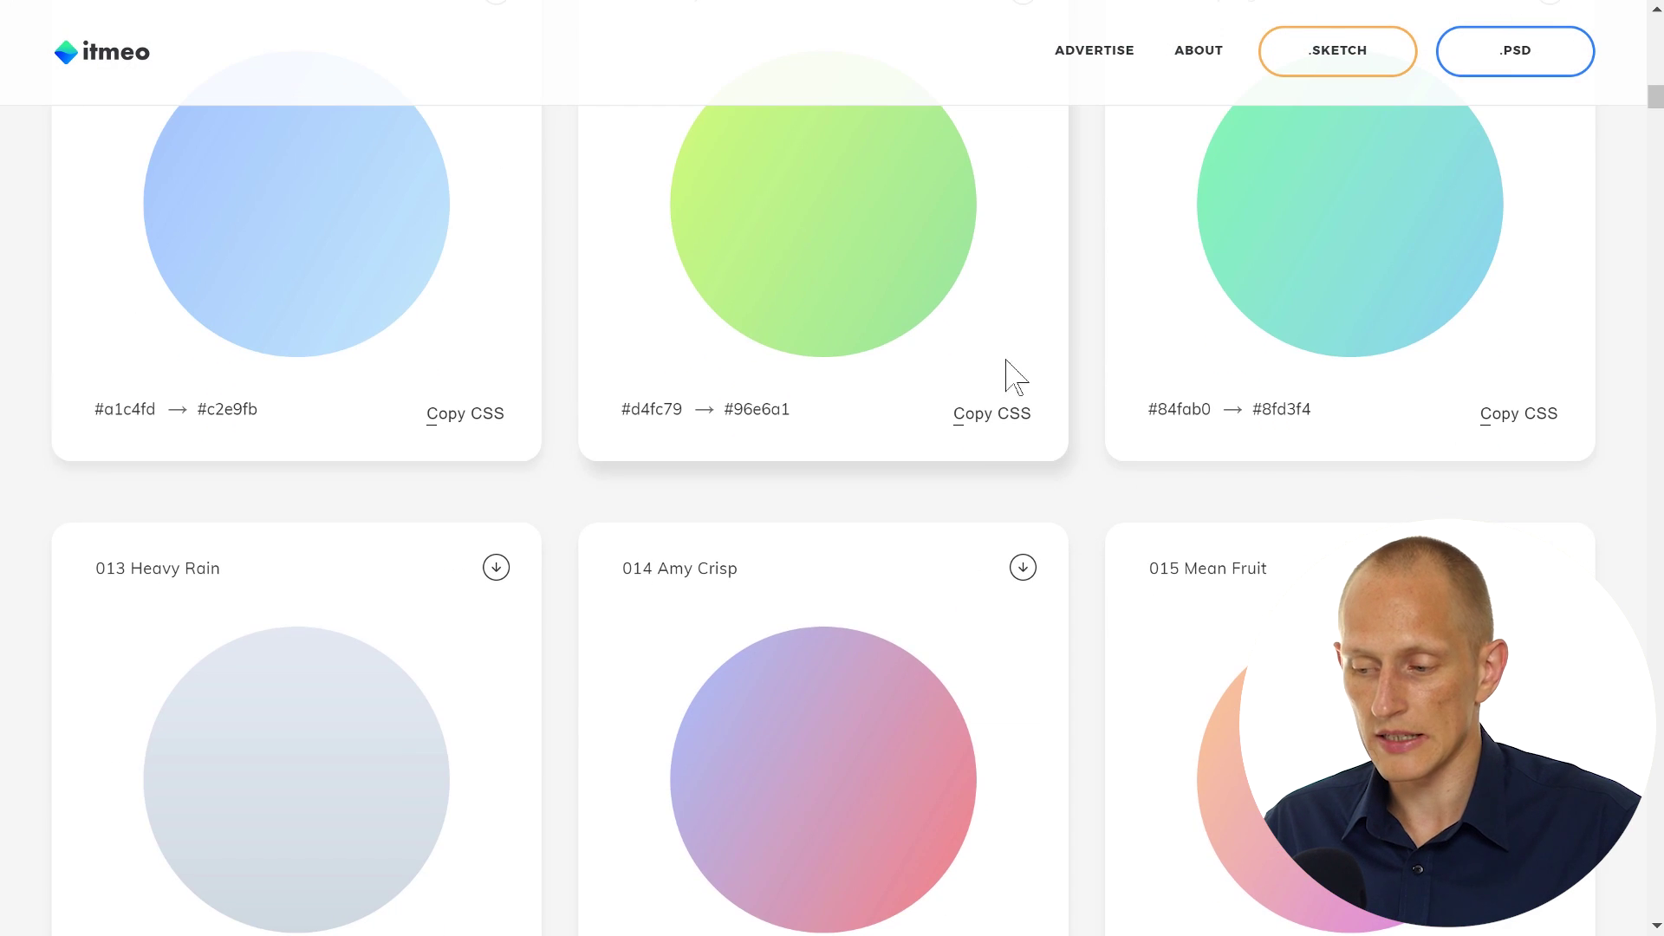
{"action": "scroll", "coordinate": [985, 465], "scroll_direction": "up", "scroll_amount": 1}
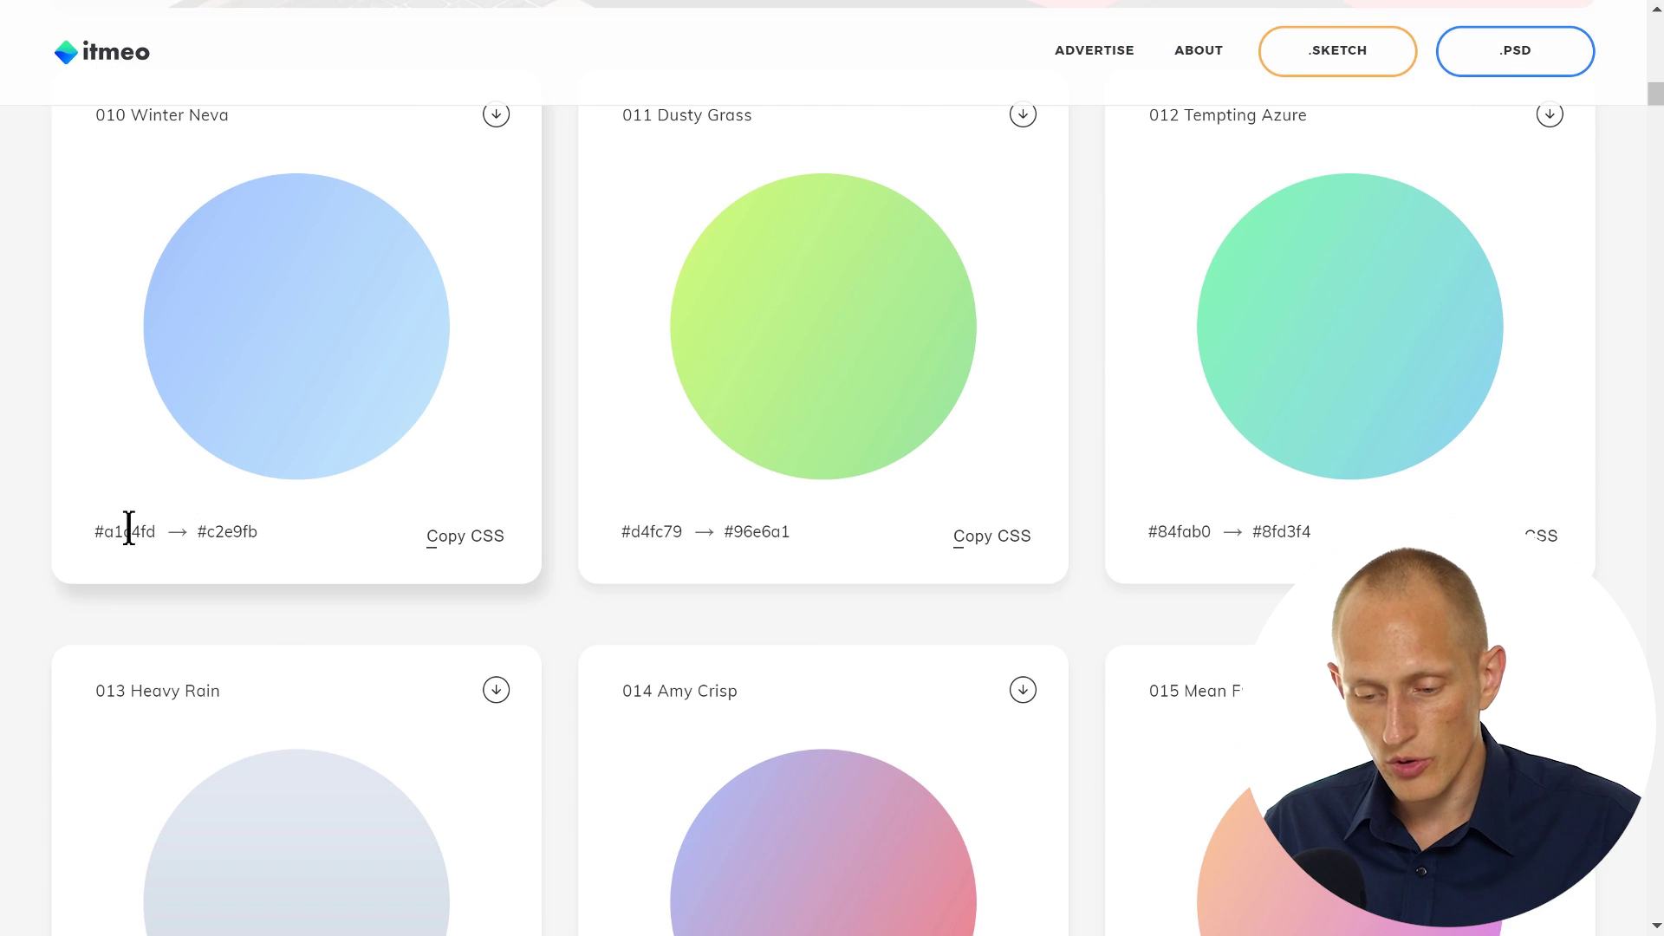
{"action": "left_click_drag", "start_coordinate": [95, 535], "coordinate": [149, 532]}
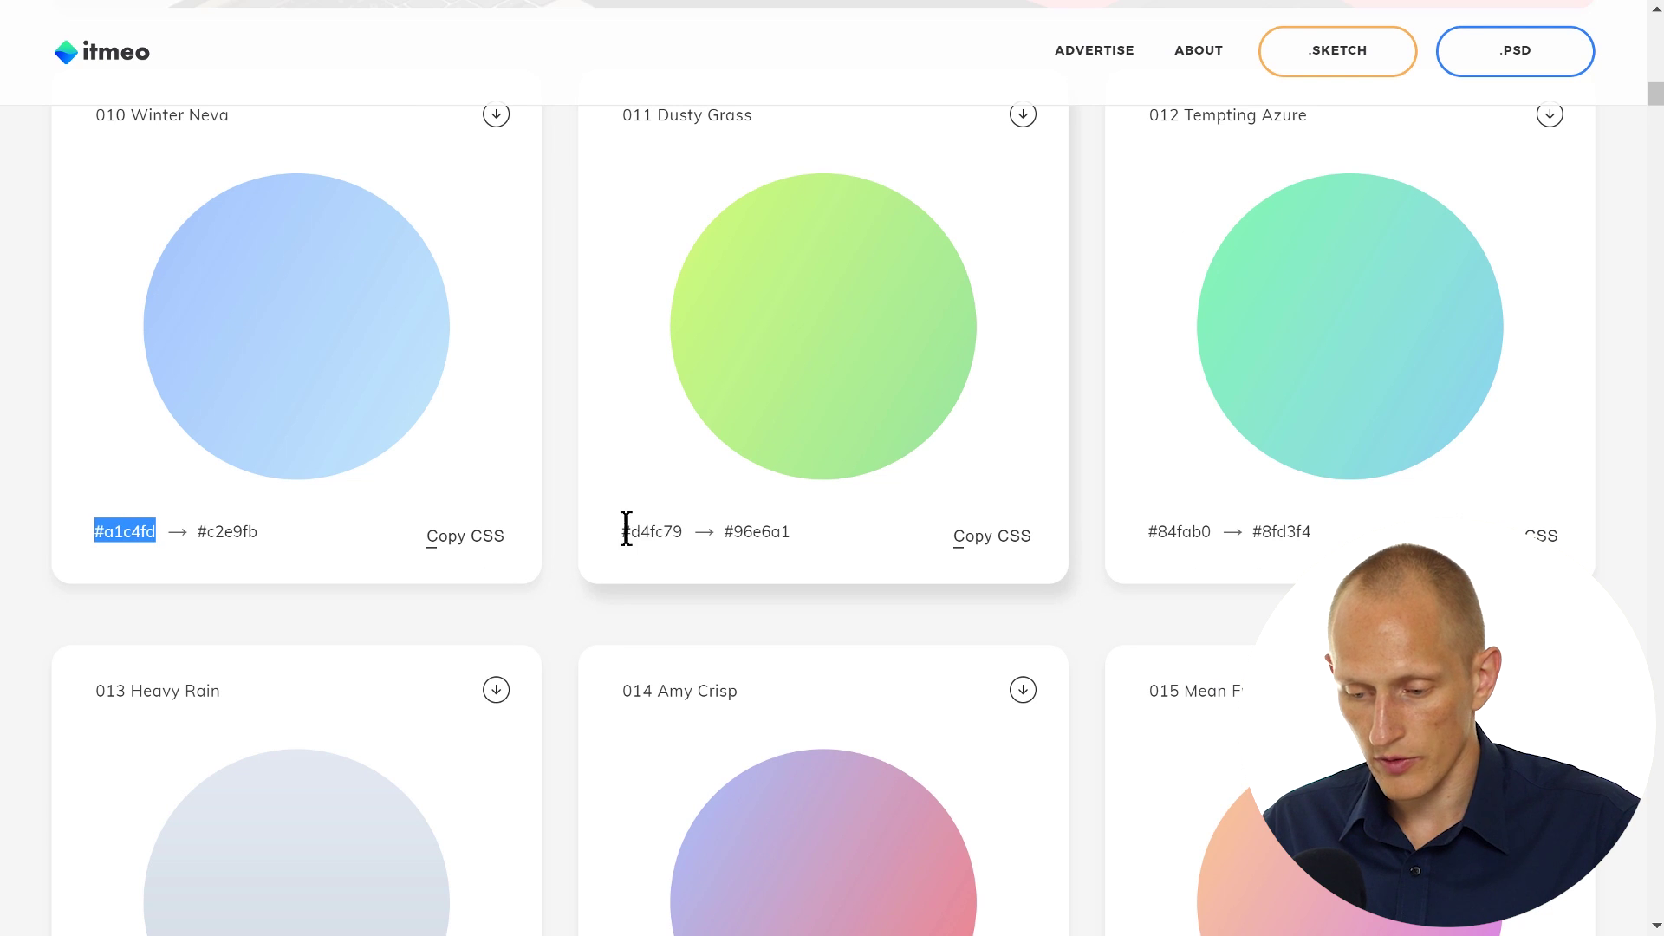
{"action": "left_click_drag", "start_coordinate": [626, 530], "coordinate": [687, 536]}
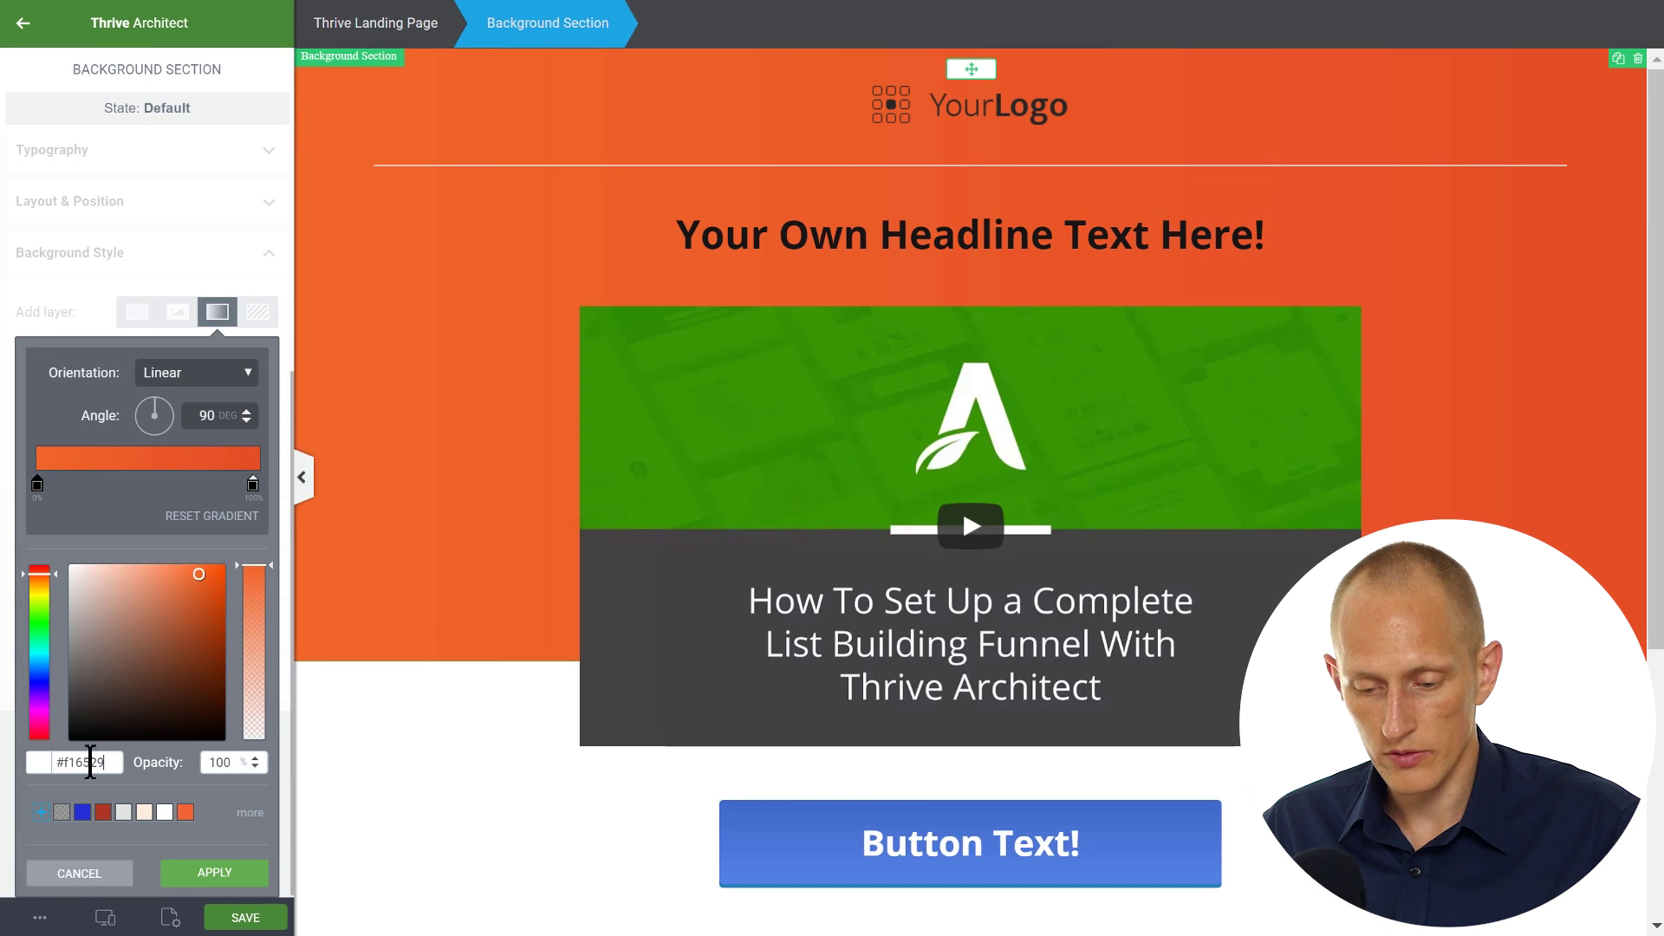
Use #d4fc79 as the start colour and #96e6a1 from WebGradients as the end colour.
{"action": "type", "text": "#d4fc79"}
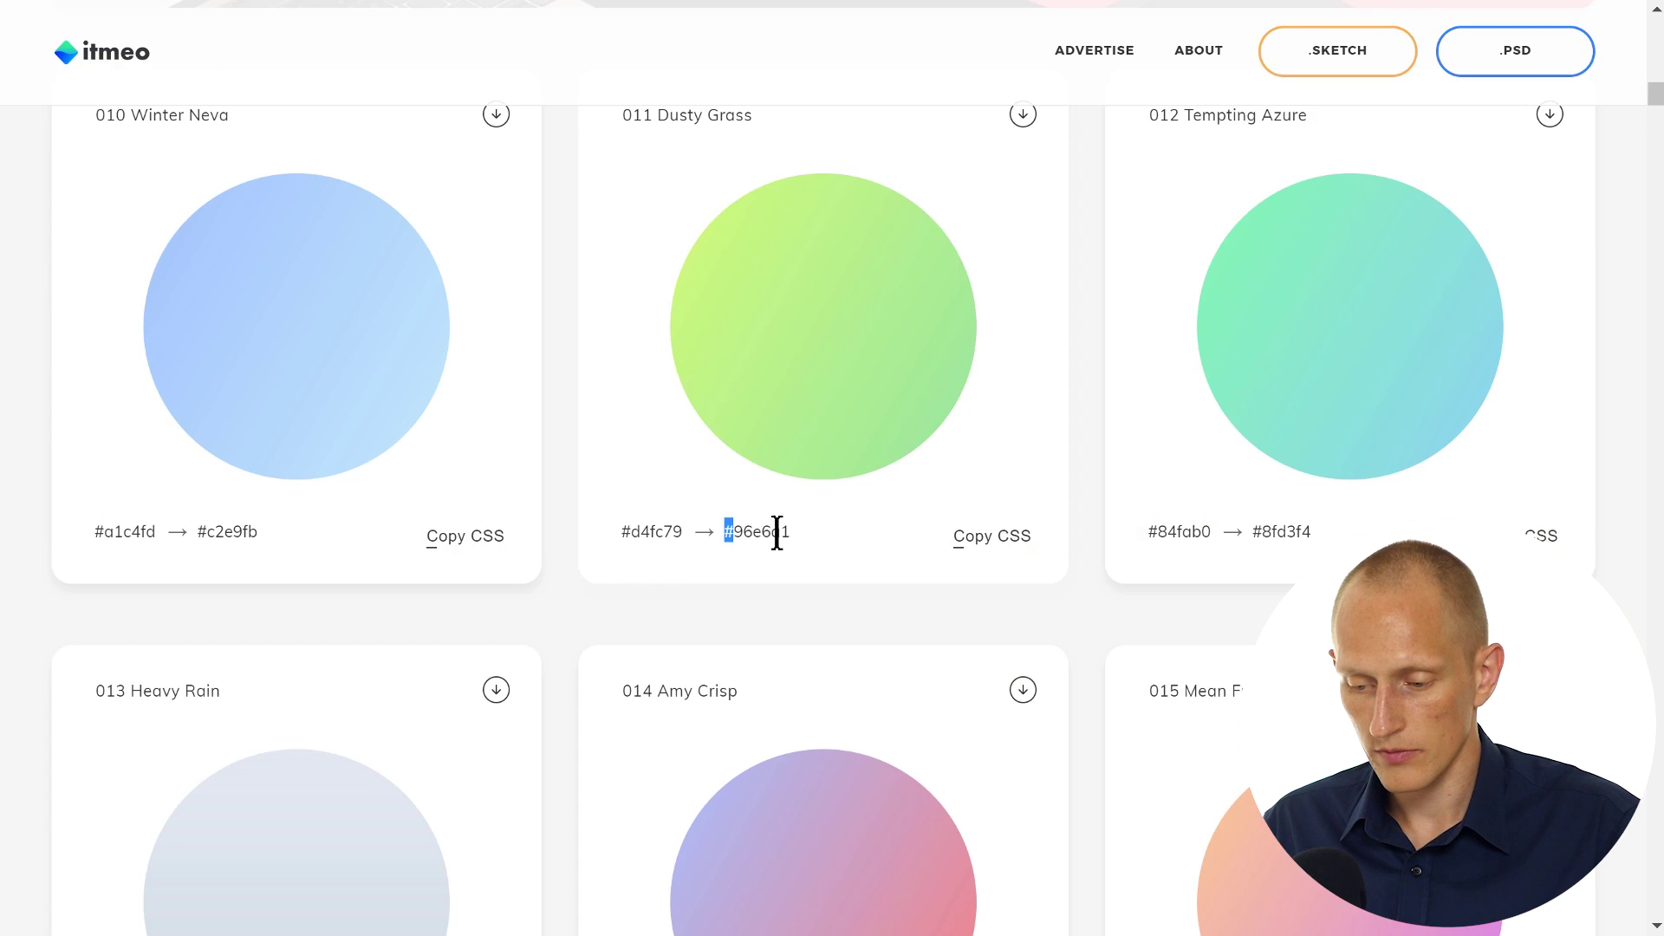
{"action": "left_click_drag", "start_coordinate": [736, 531], "coordinate": [790, 534]}
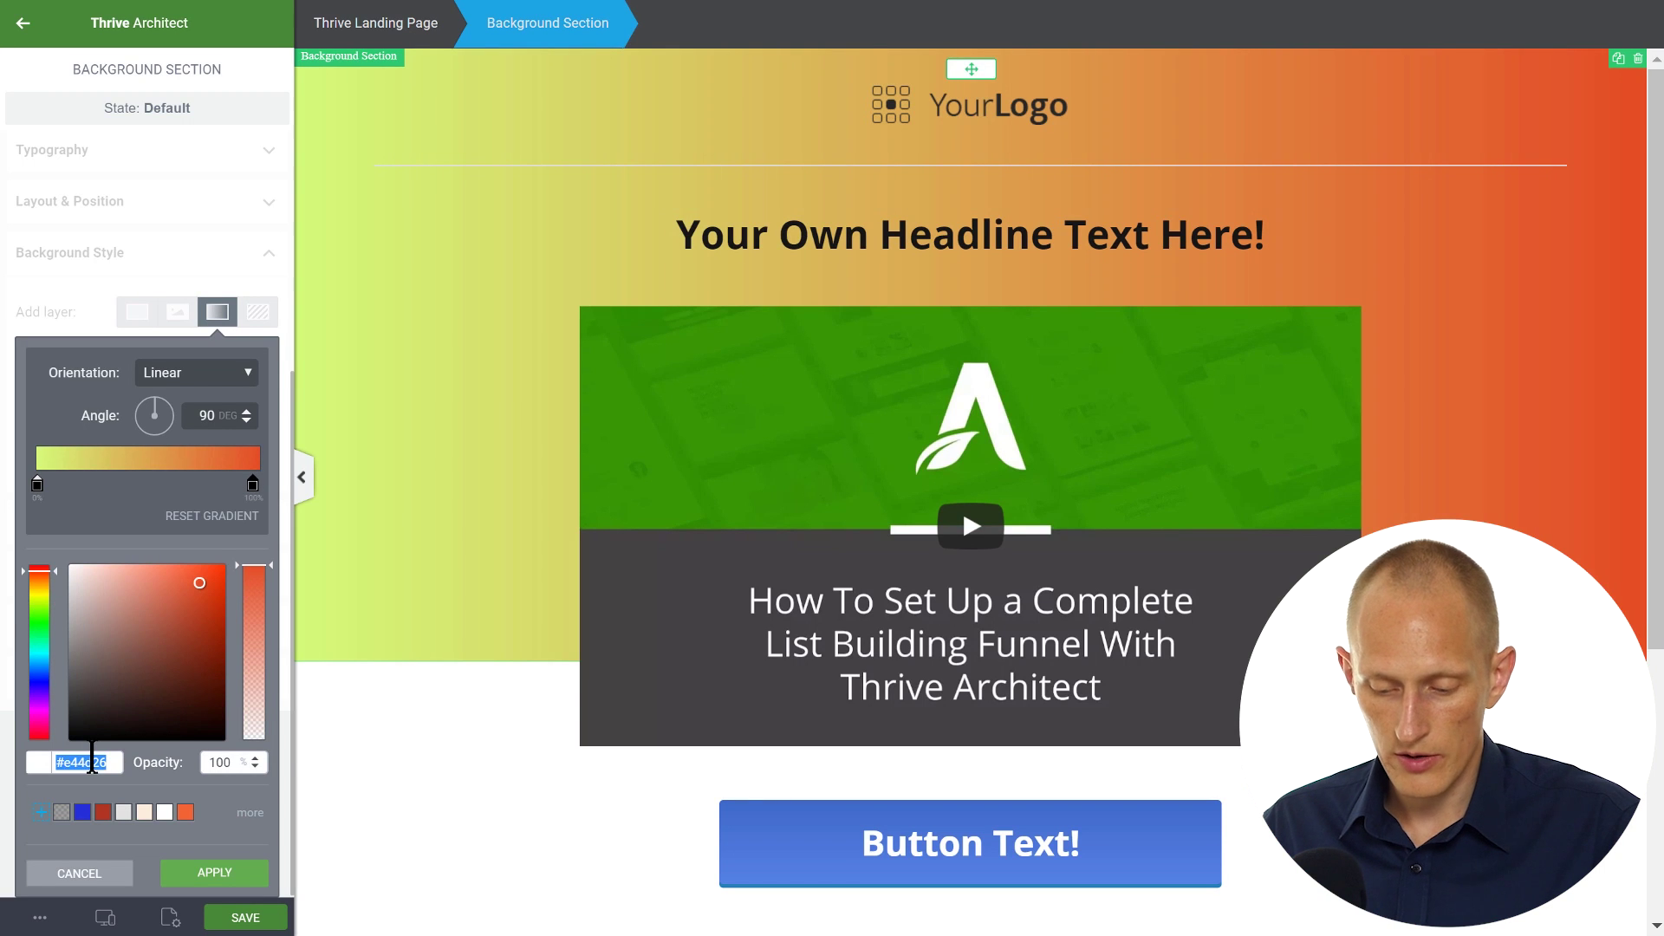
{"action": "type", "text": "#96e6a1"}
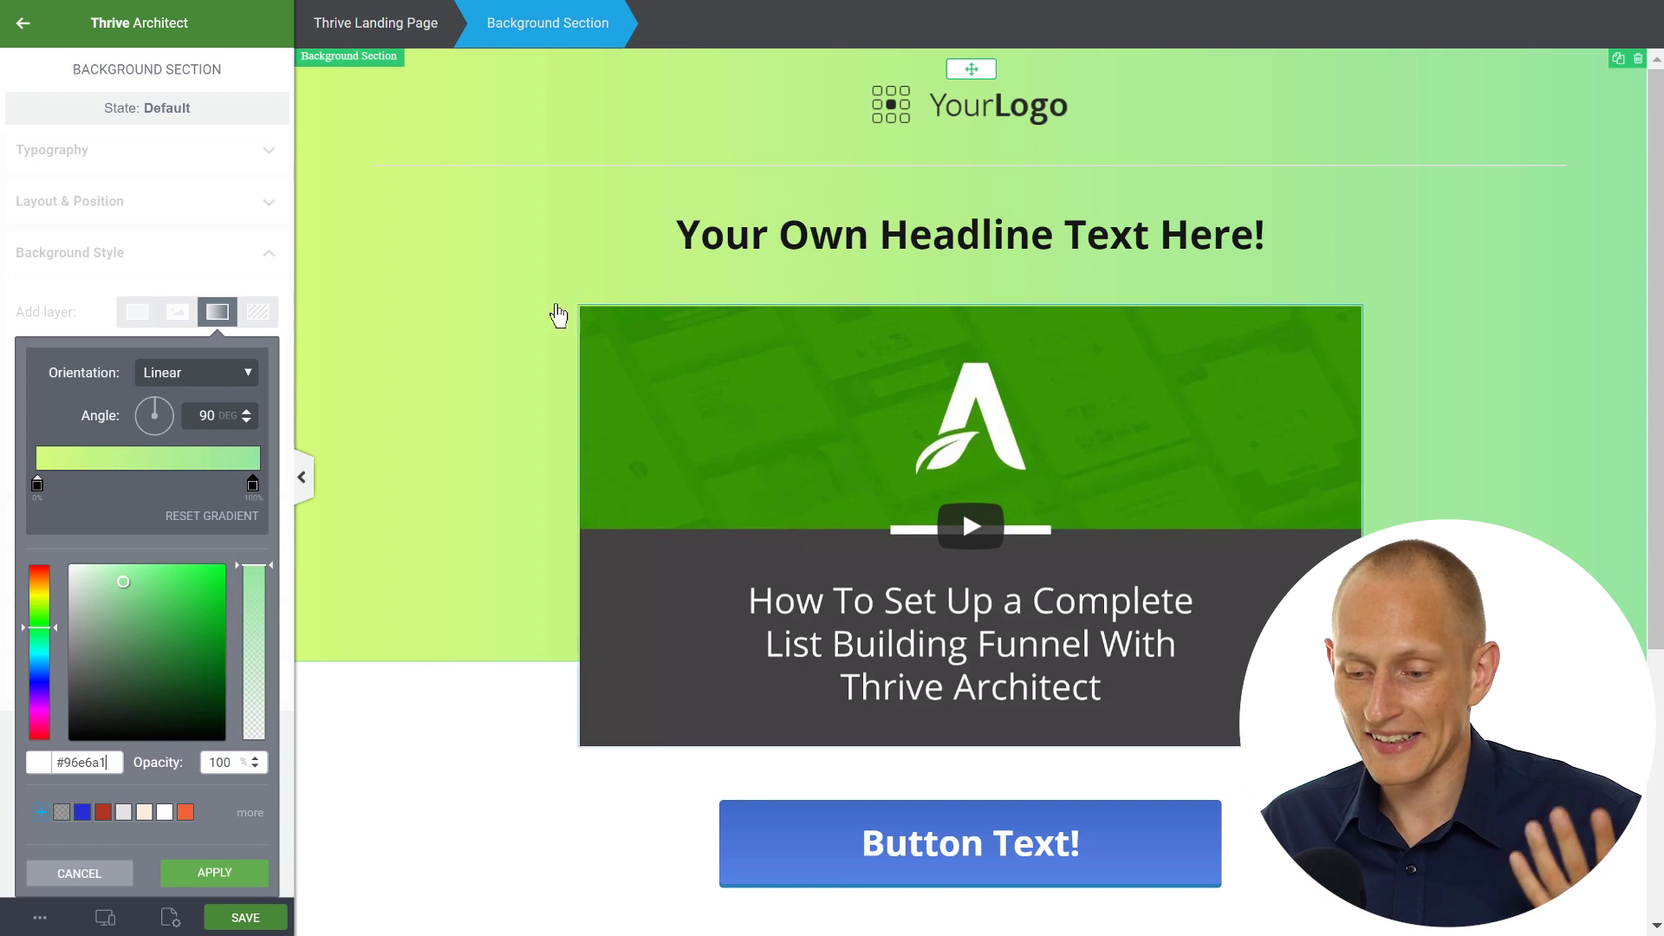